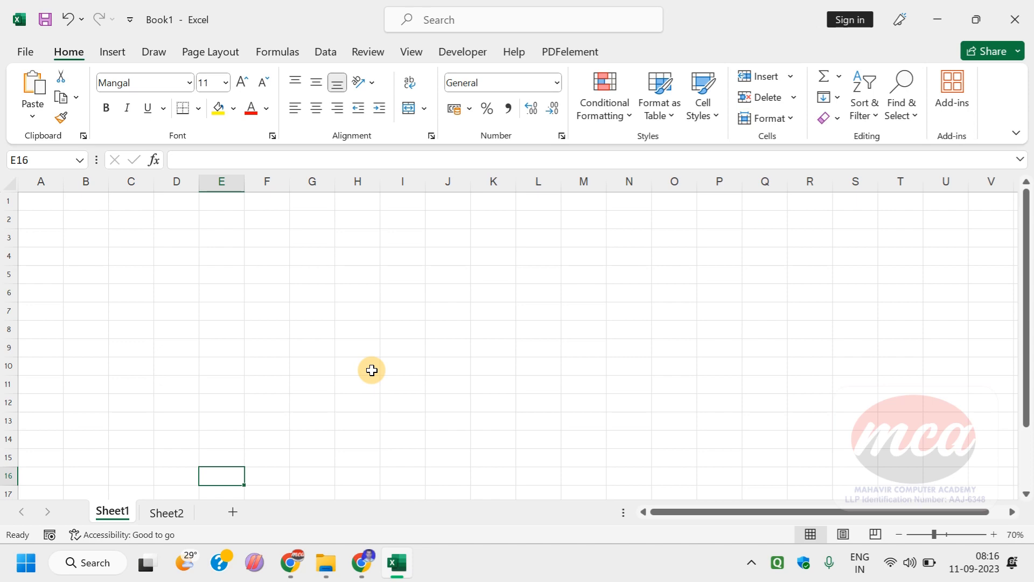
Step: Open Word and create a new blank document
key(super)
text(WIO)
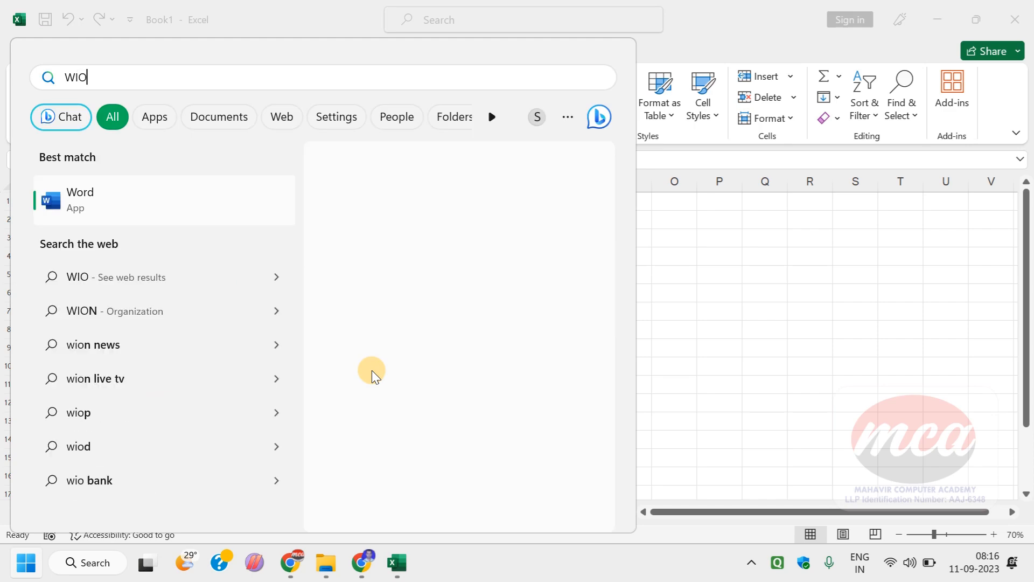
key(Return)
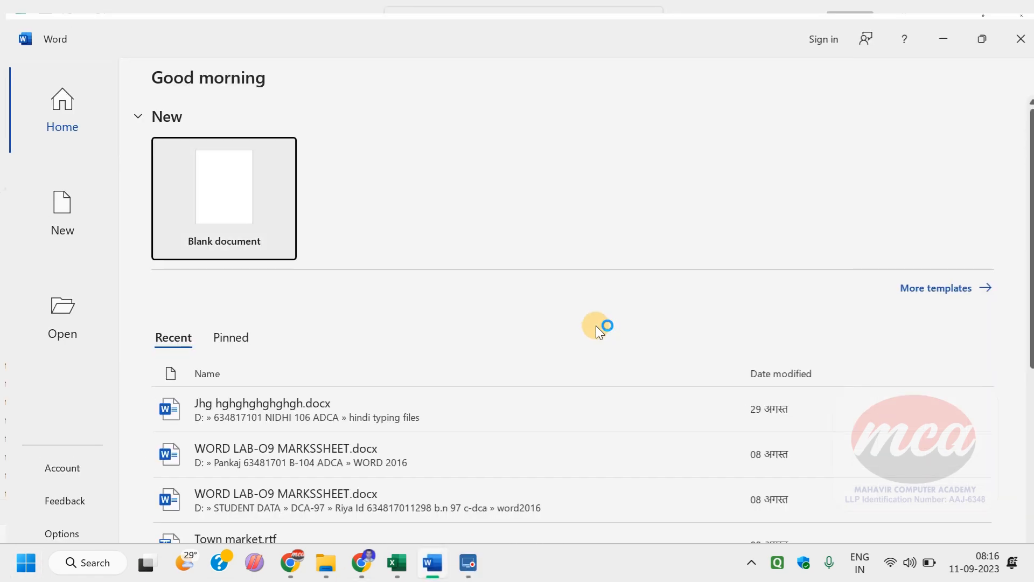
click(231, 233)
Step: Insert a table with nine columns and four rows at the start of the document
click(113, 71)
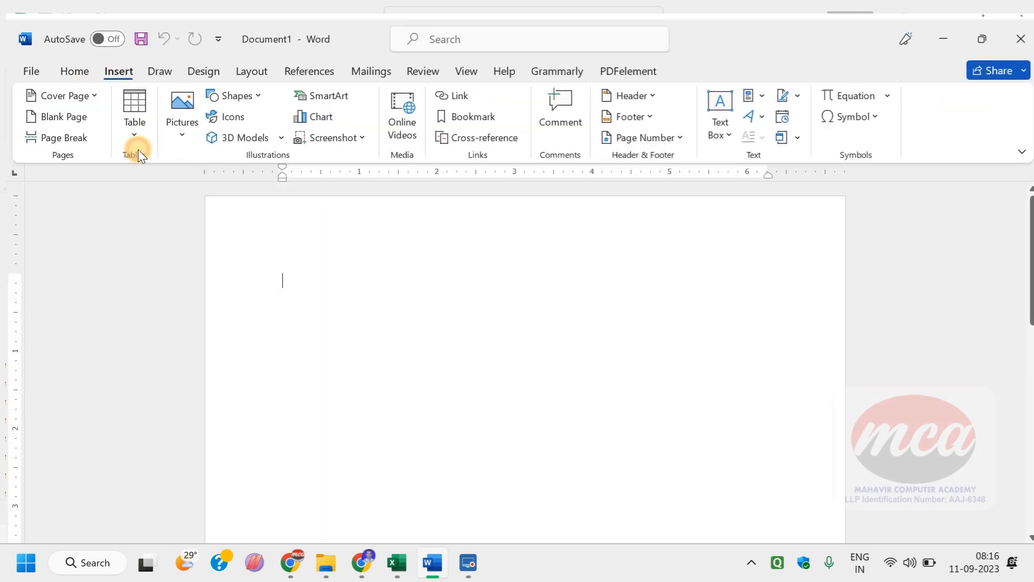
click(137, 141)
click(245, 222)
click(270, 456)
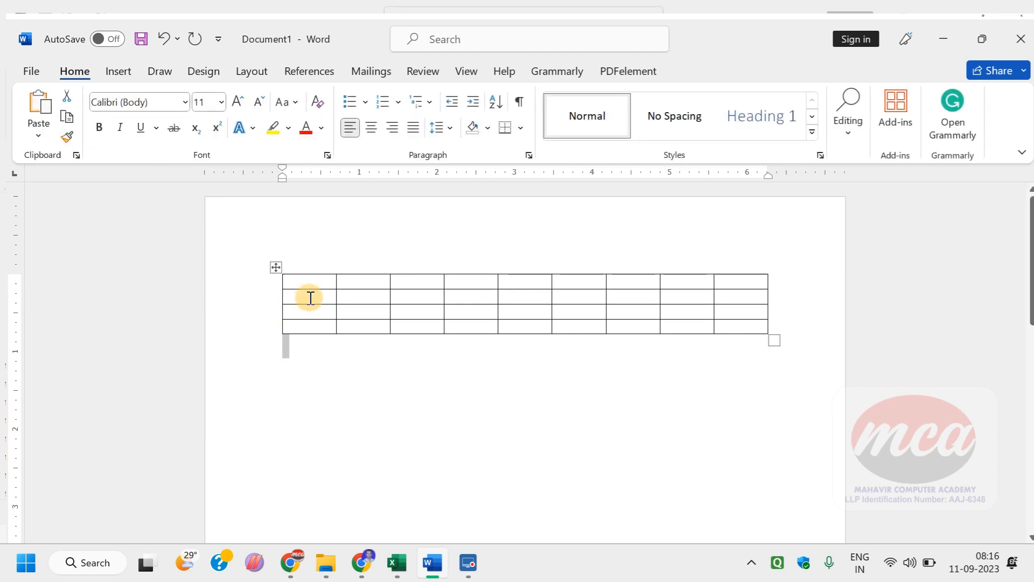
ctrl+scroll(310, 298, up, 5)
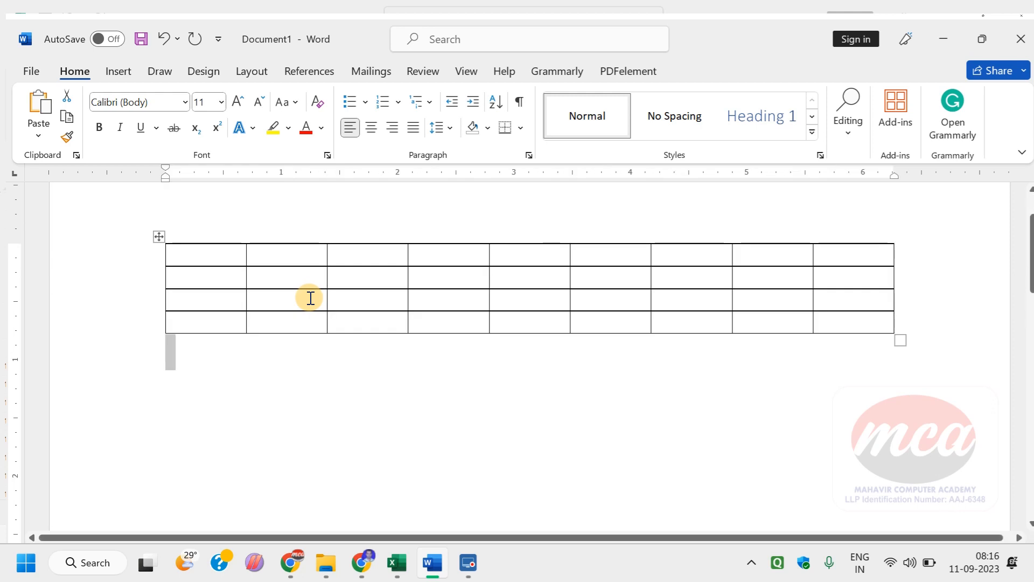
click(259, 404)
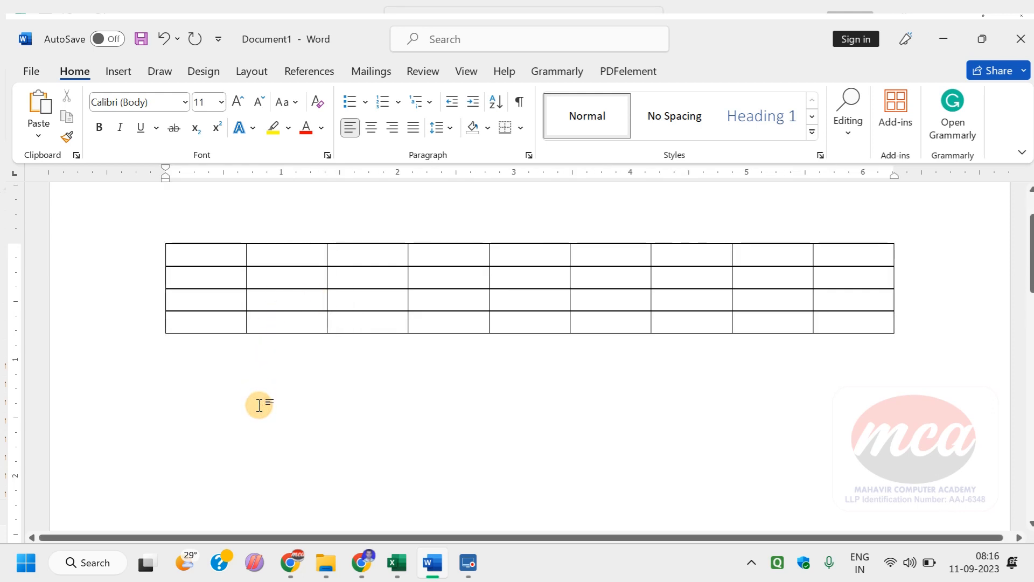
Step: Enter "a" in the third cell of the table's first row
click(374, 253)
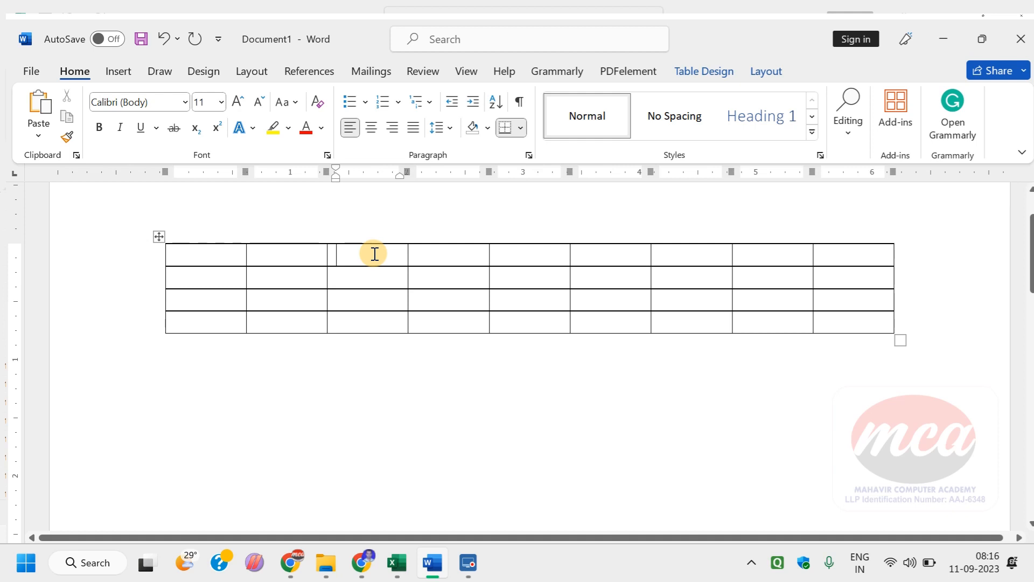
text(b)
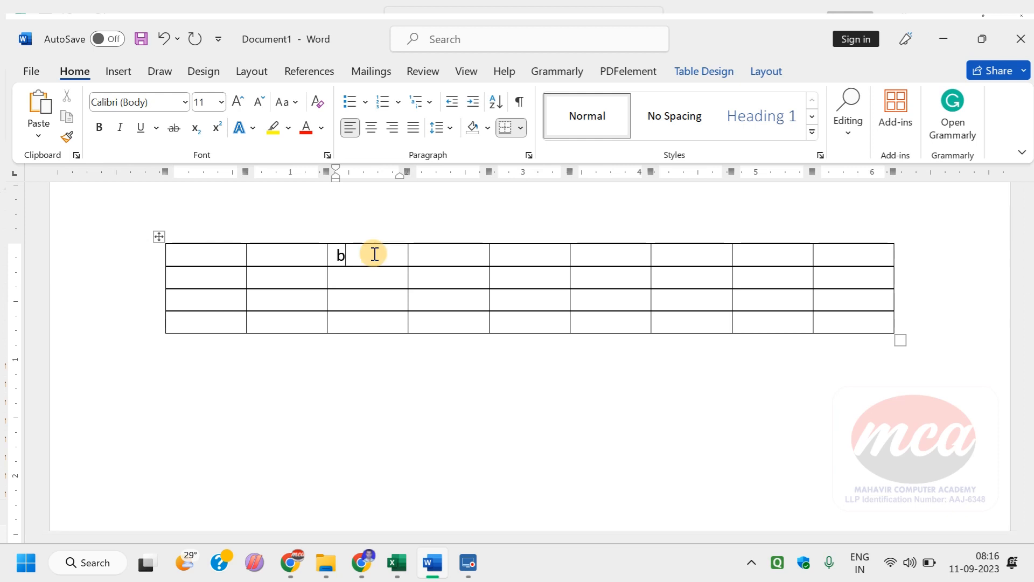
key(BackSpace)
text(a)
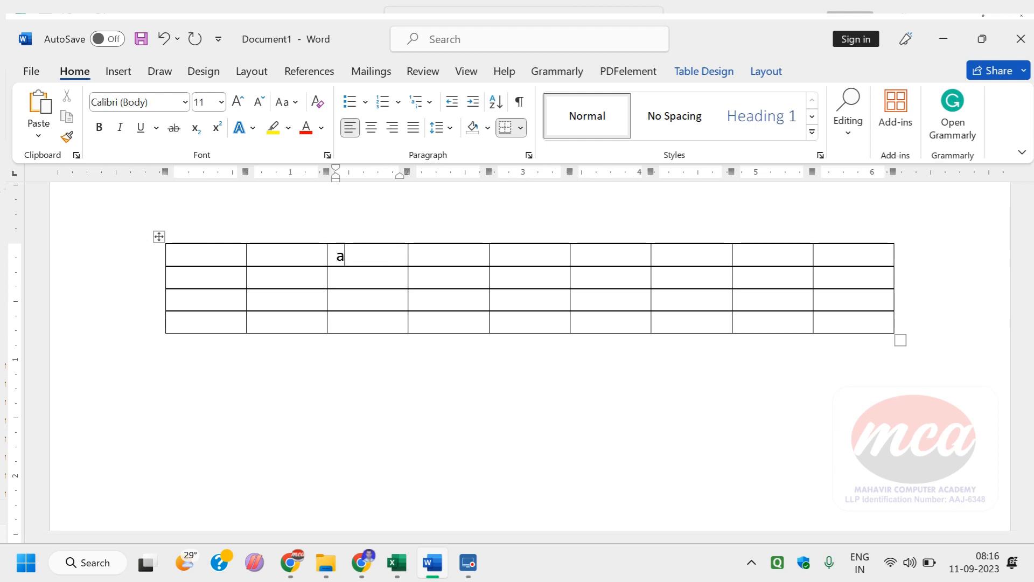
Step: Select the upper three cells of the table's third column, then all cells of the last row
click(329, 367)
mouse_move(350, 256)
mouse_down()
mouse_move(339, 248)
mouse_move(336, 305)
mouse_up()
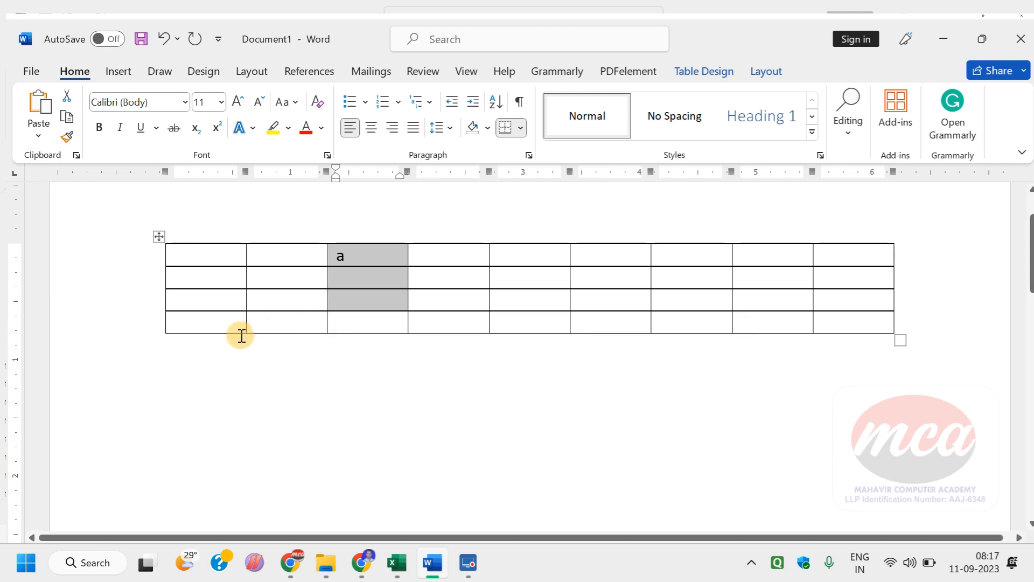
drag(210, 326, 838, 328)
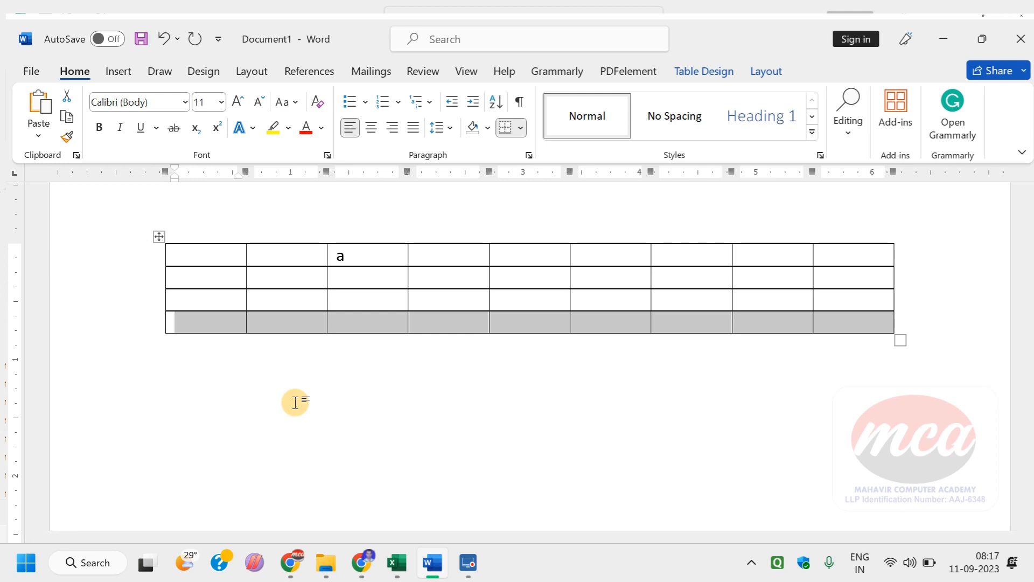
Step: Switch to the Excel workbook and select the range G5:I8 on Sheet1
click(396, 562)
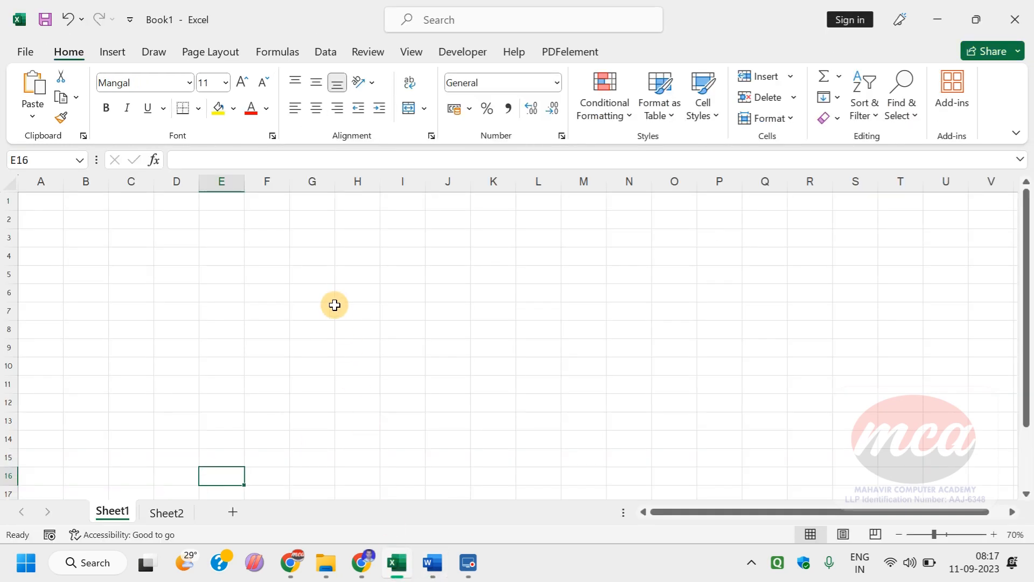
drag(323, 272, 416, 338)
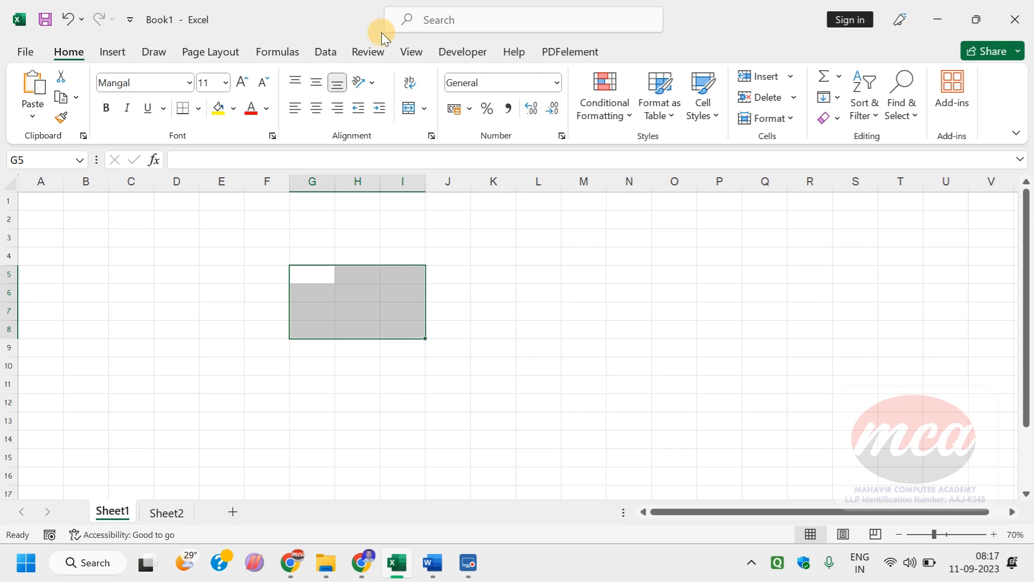
Step: Select column A, the cells A1:A12, and the whole columns B and C one after another
click(41, 181)
click(157, 207)
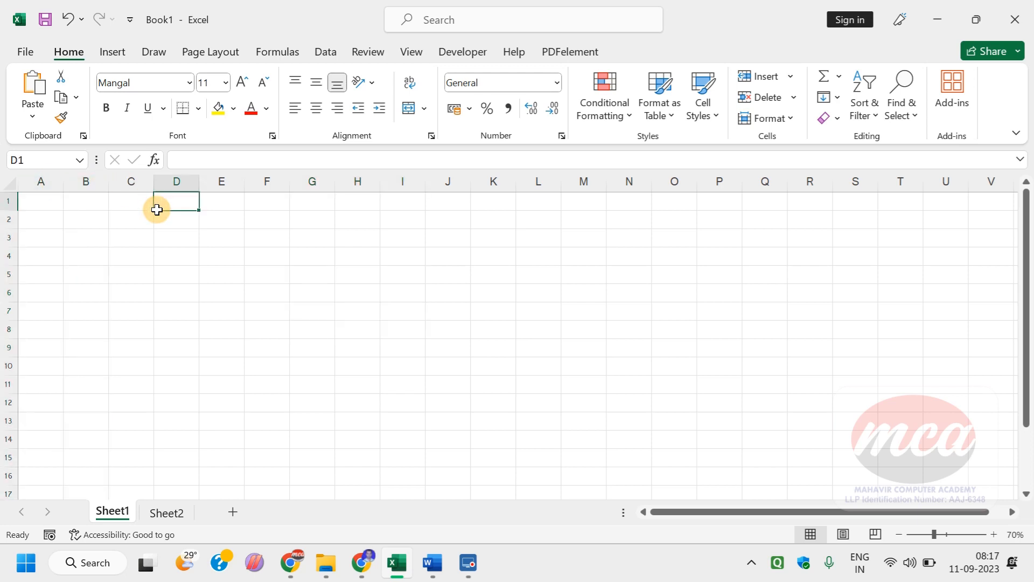
drag(39, 201, 31, 406)
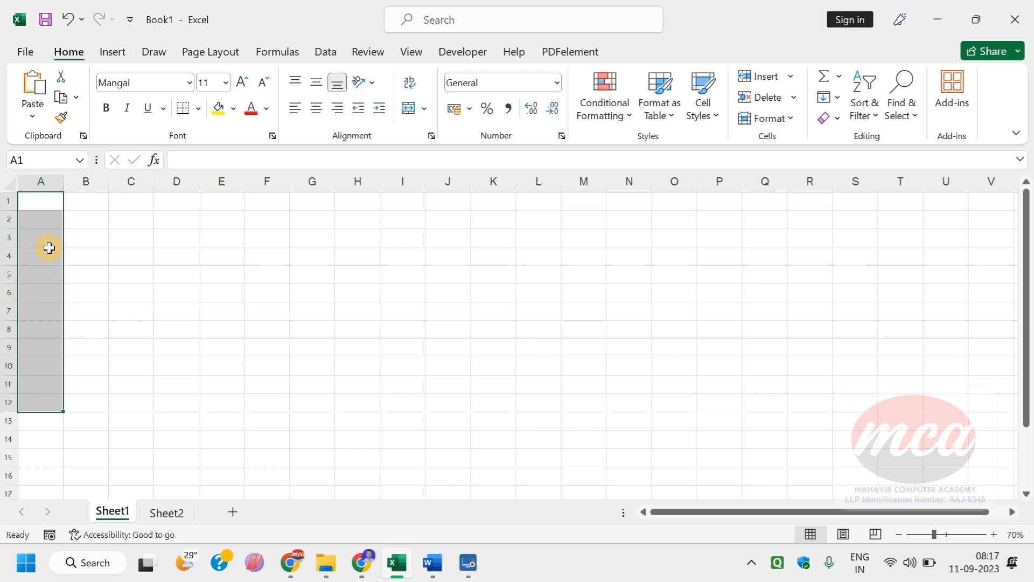
click(85, 183)
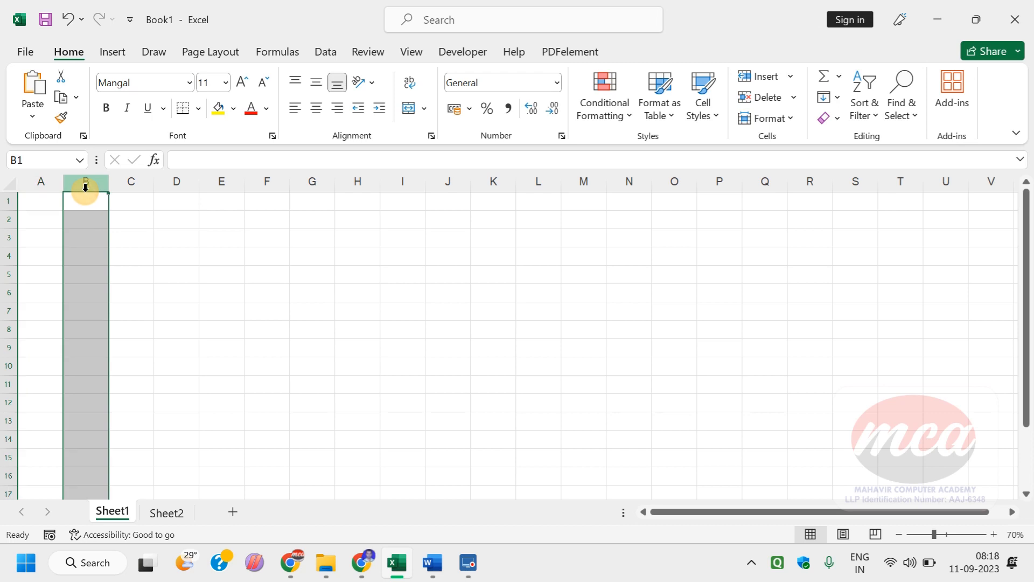
click(131, 178)
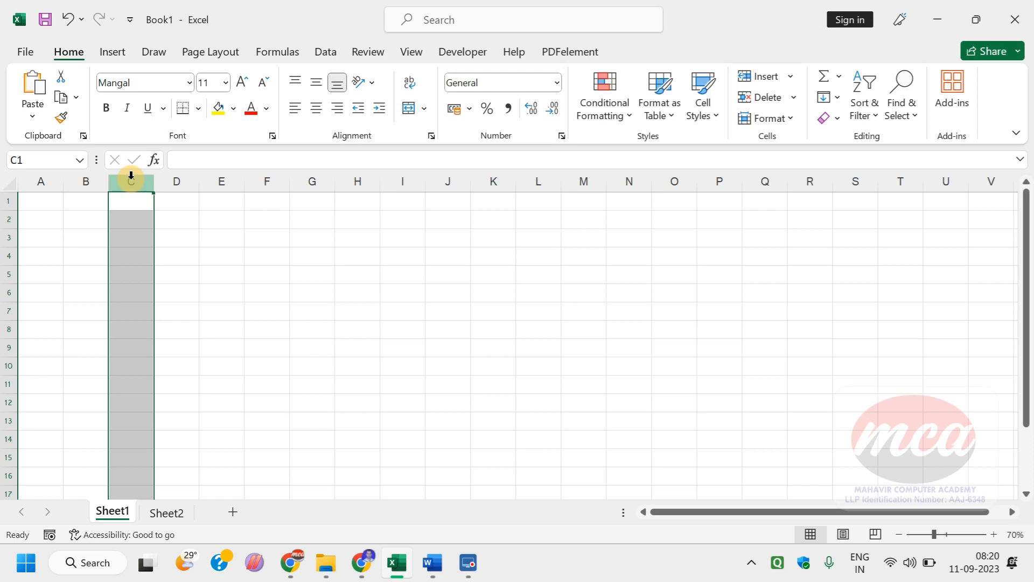
Step: Walk along row 1 to cell AP1 to examine how the columns are lettered after Z
key(Right)
key(Right)
key(Right)
key(Right)
key(Right)
key(Right)
key(Right)
key(Right)
key(Right)
key(Right)
key(Right)
key(Right)
key(Right)
key(Right)
key(Right)
key(Right)
key(Right)
key(Right)
key(Right)
key(Right)
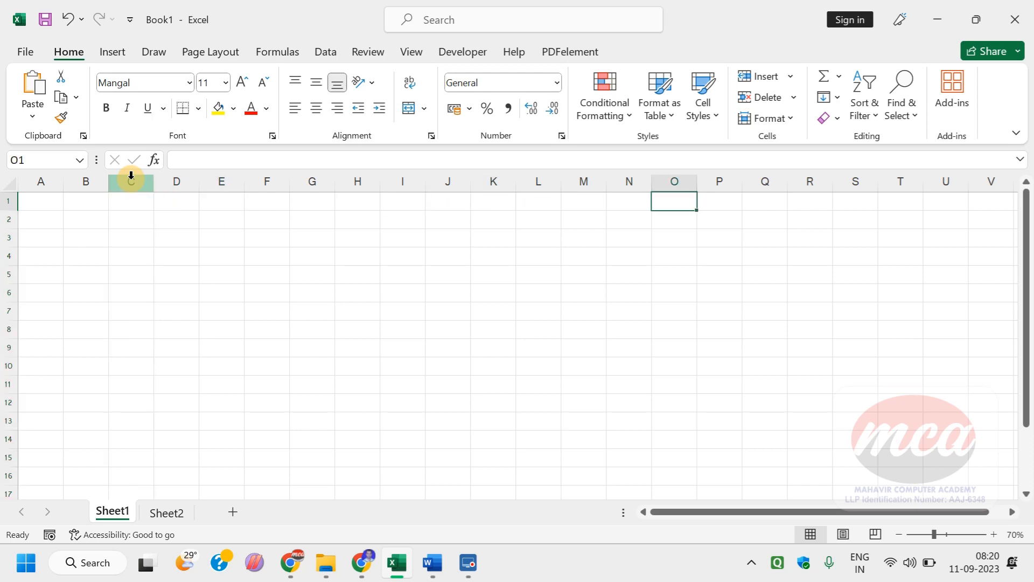
key(Right)
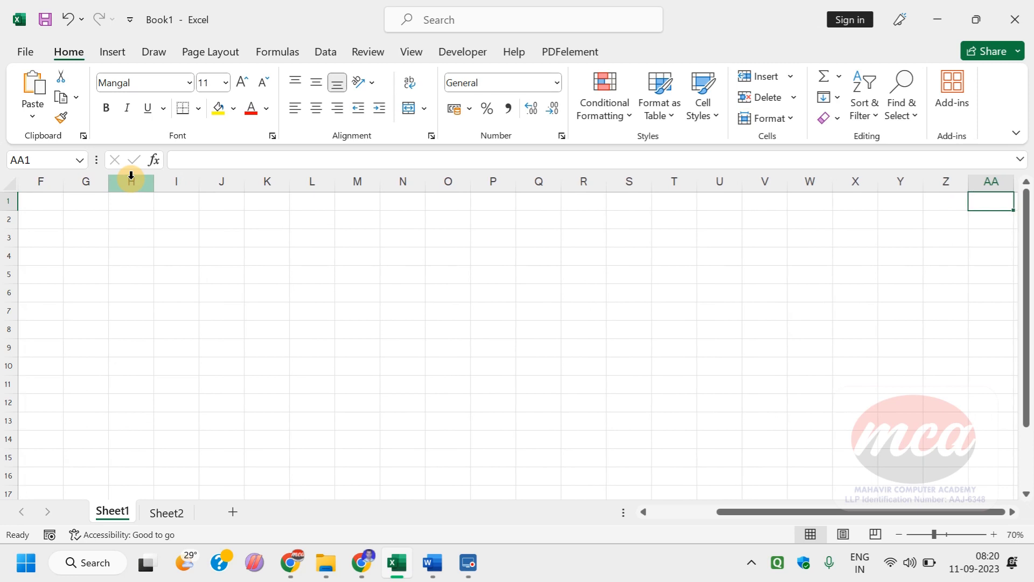
key(Right)
key(Right)
key(Right)
key(Right)
key(Right)
key(Right)
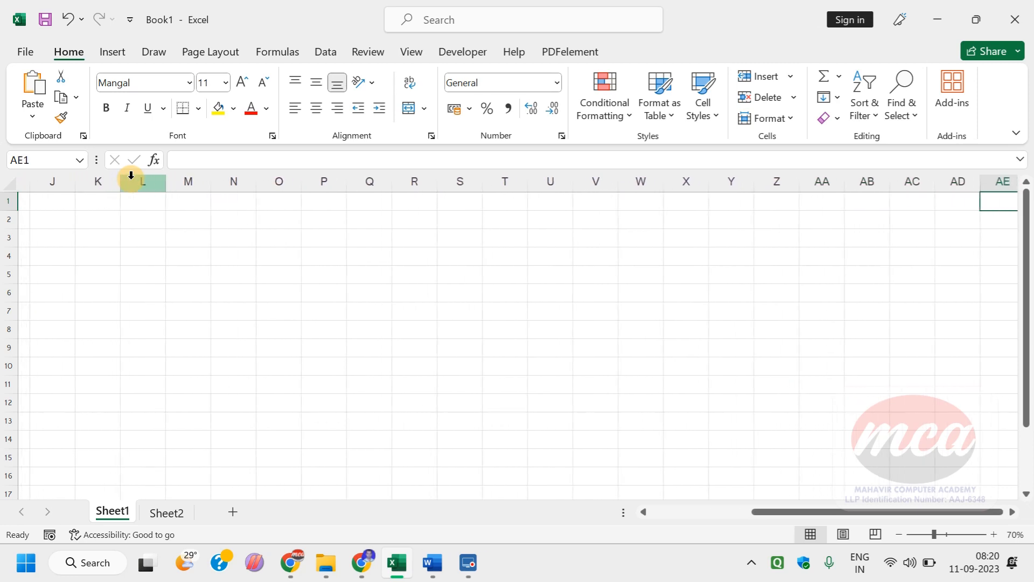
key(Right)
key(Right)
key(Right)
key(Right)
key(Right)
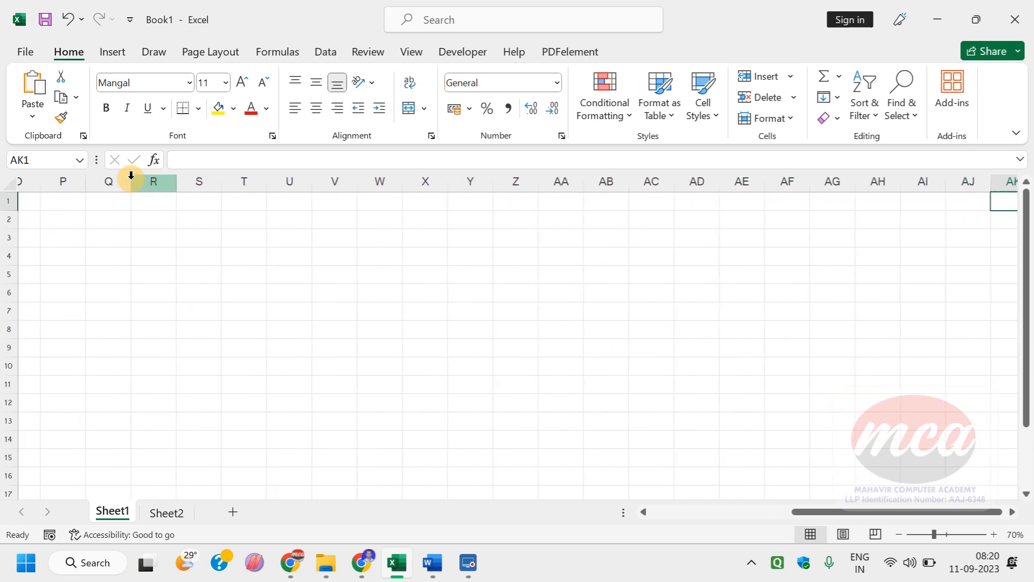
key(Right)
key(Right)
key(Right)
key(Right)
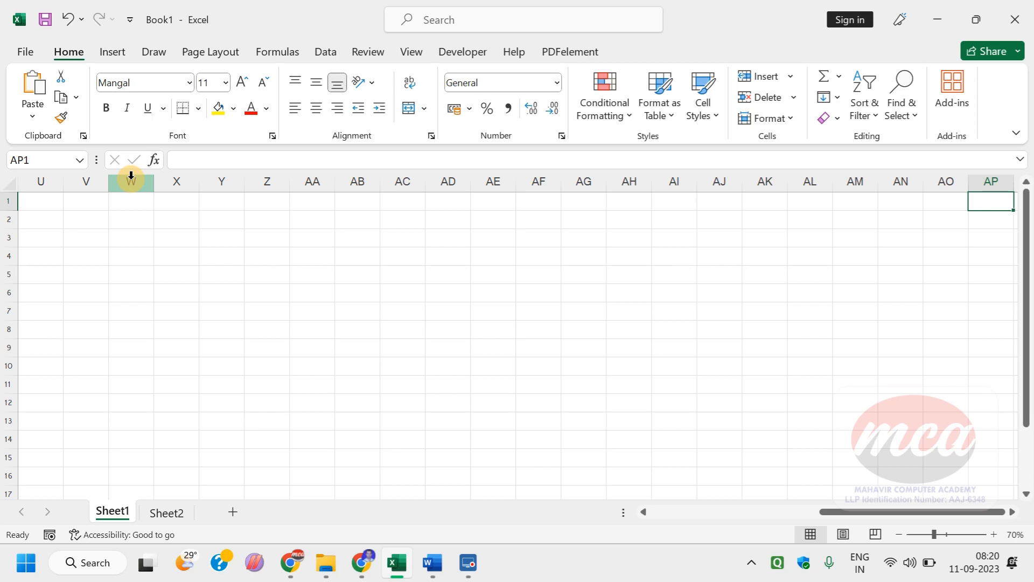
Step: Jump to the sheet's last column in row 1 and back to the first column twice, finishing in A1
key(ctrl+Right)
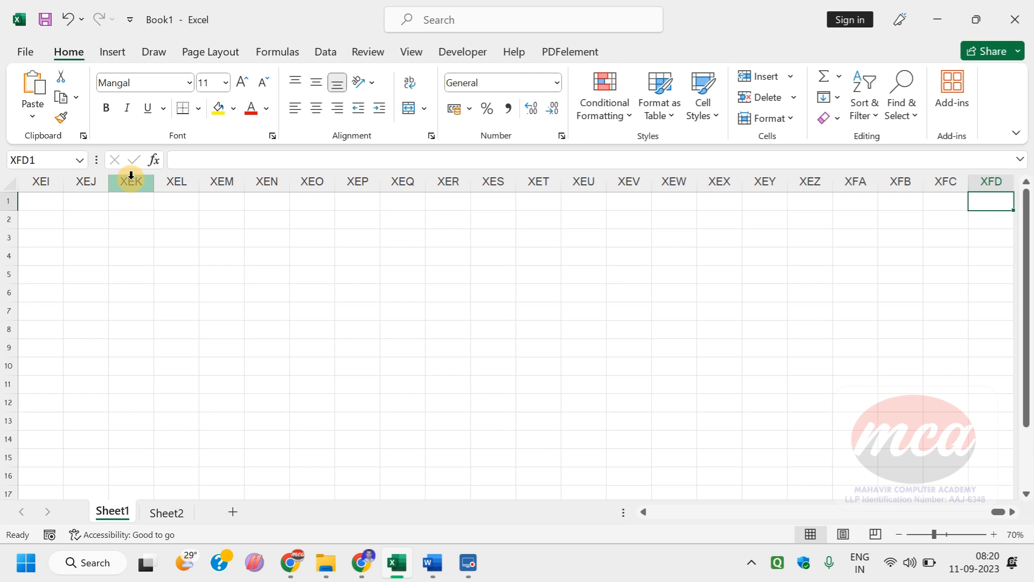
key(ctrl+Left)
key(ctrl+Right)
key(ctrl+Left)
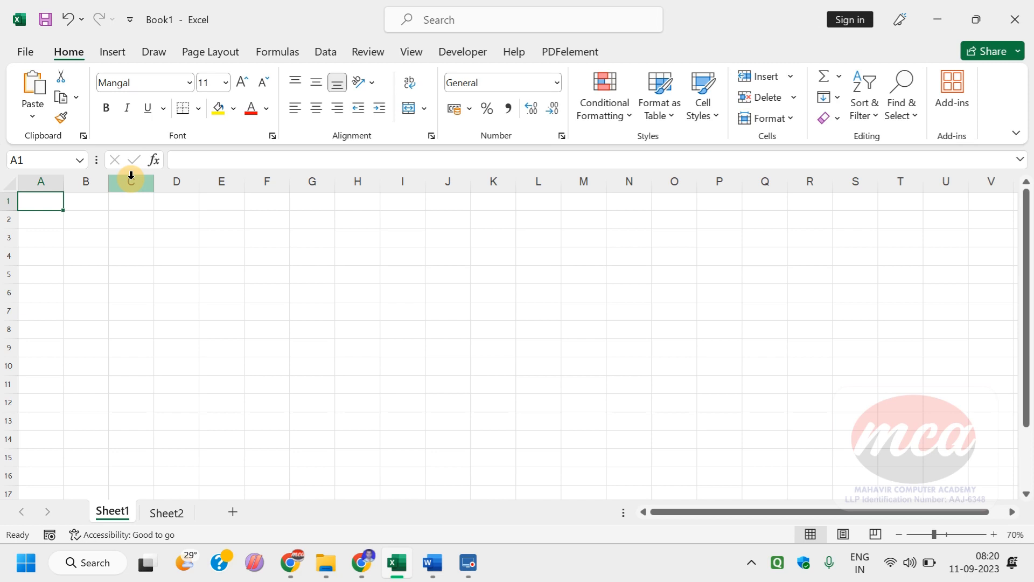
Step: Select A1:O1 and the whole of row 1, then jump from A1 to the last row of column A
key(Down)
key(Down)
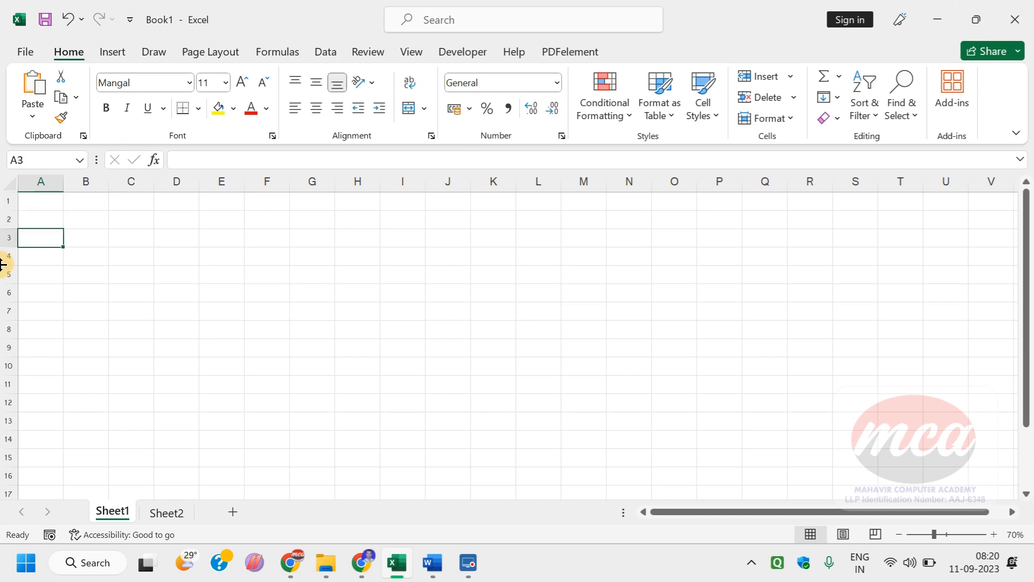
drag(32, 200, 681, 205)
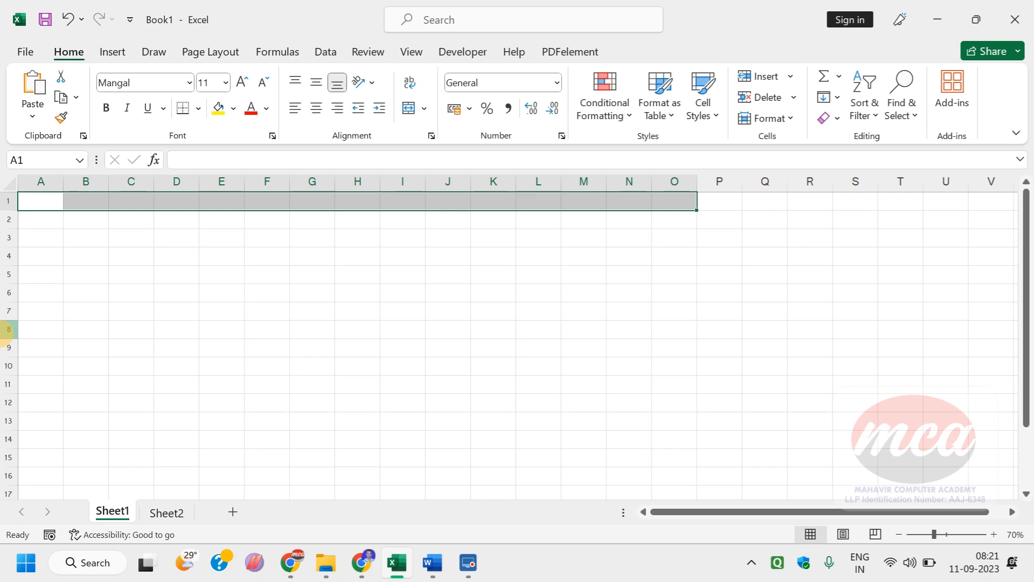
click(8, 200)
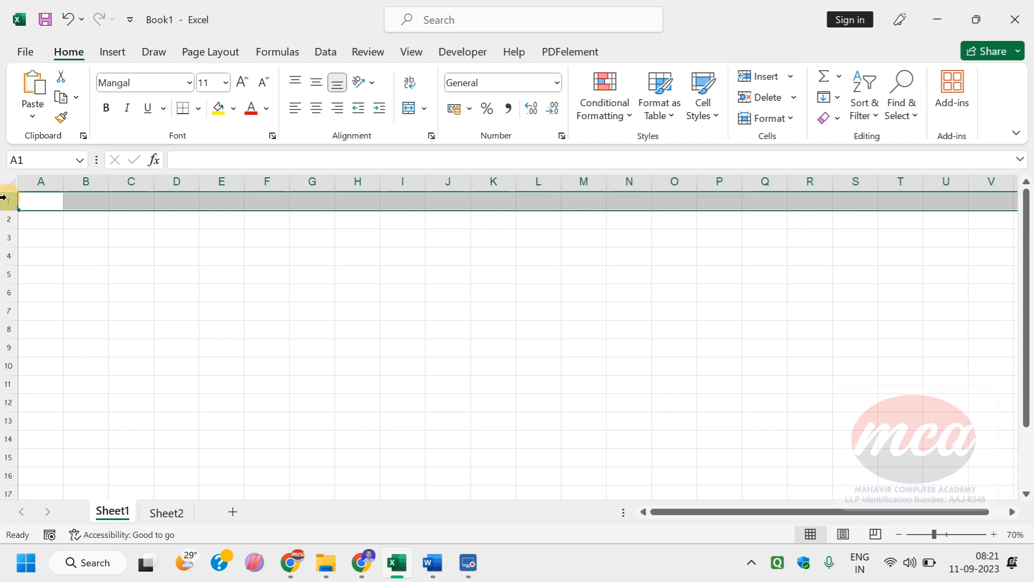
click(39, 205)
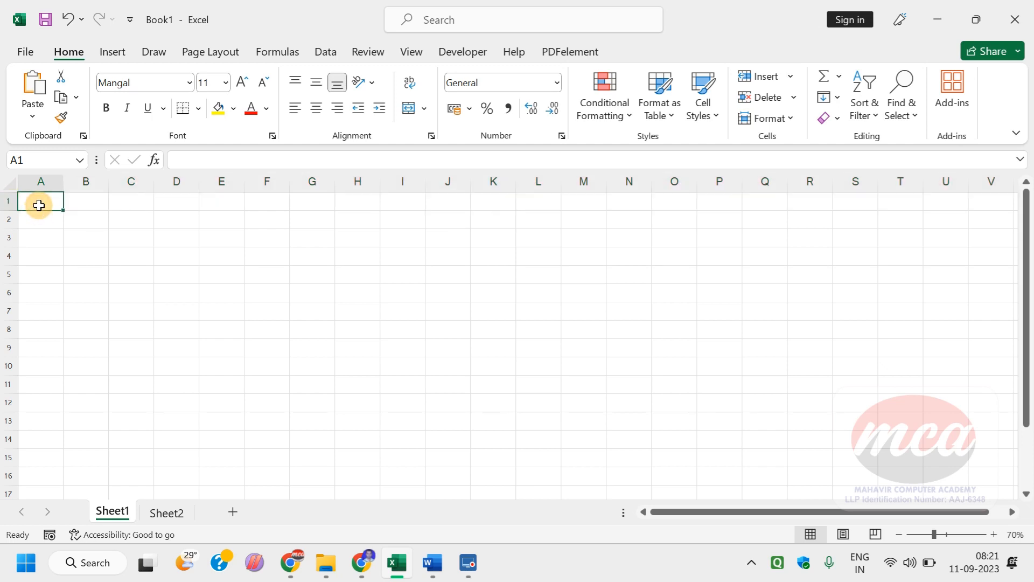
key(ctrl+Down)
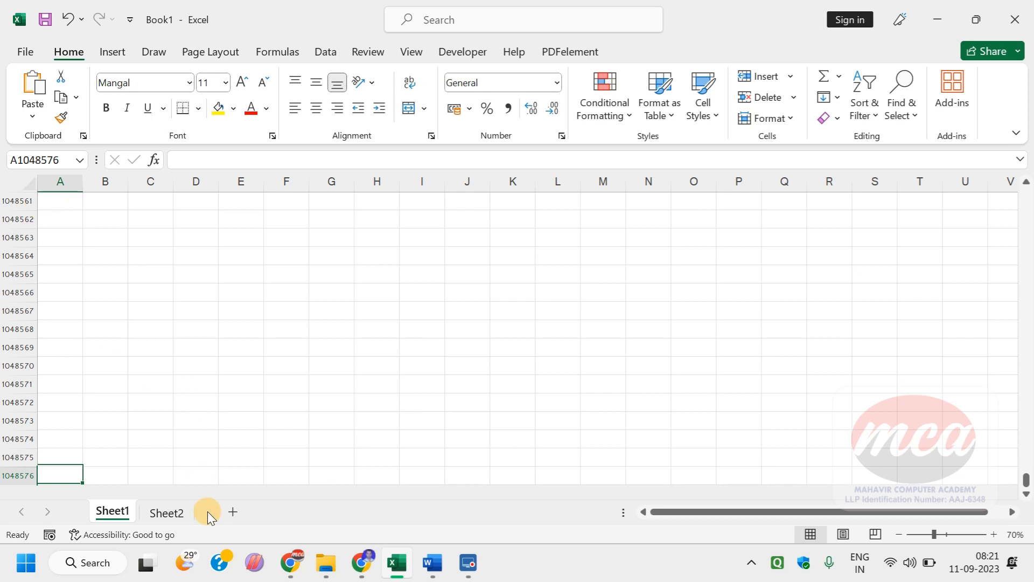
Step: Add a new worksheet after Sheet1, then view the Word table for comparison and return to the Excel workbook
click(230, 512)
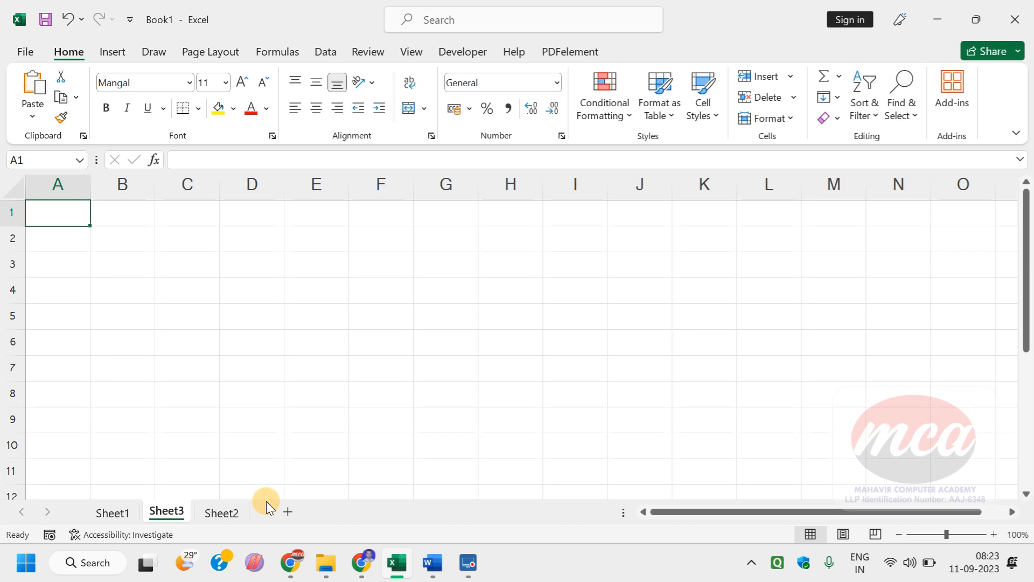
key(alt+Tab)
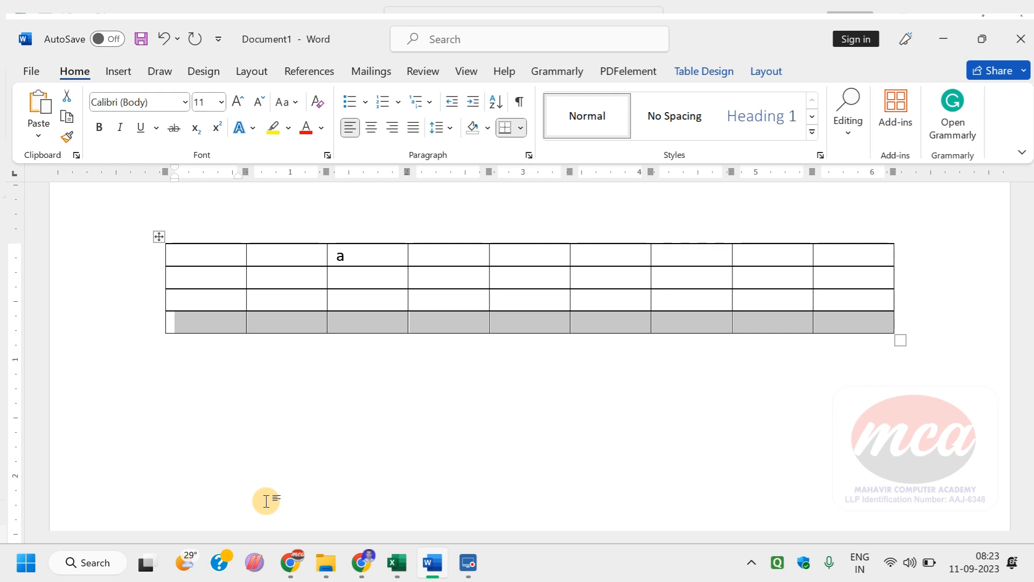
key(alt+Tab)
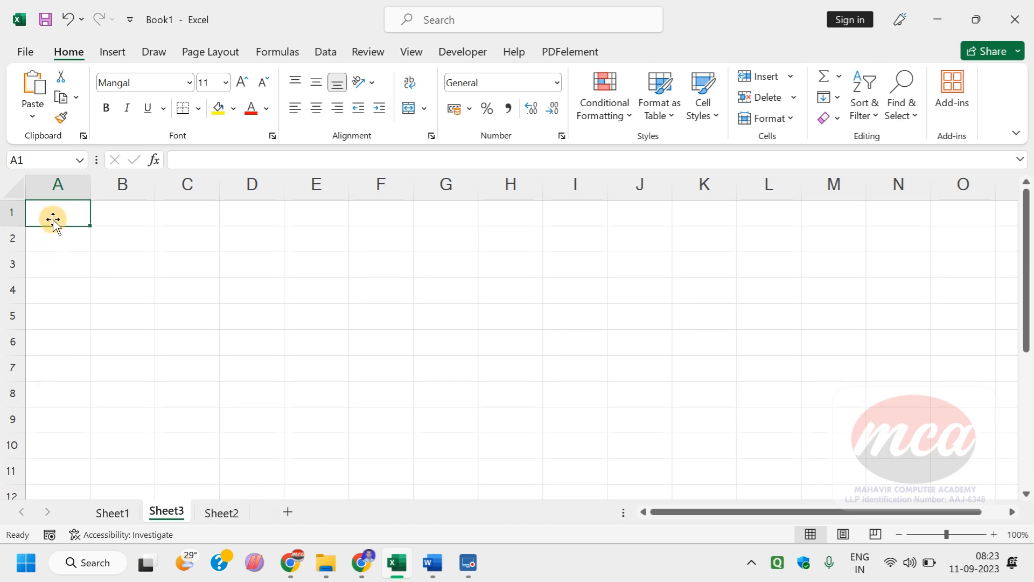
Step: Select the whole of column A on Sheet3, then individual cells in it, finishing with A1
click(55, 183)
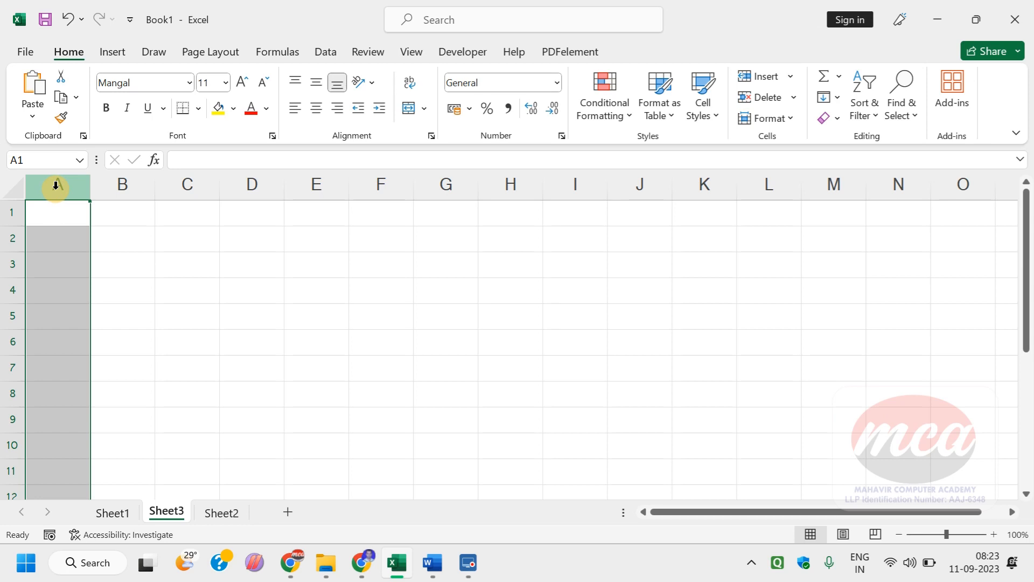
click(61, 222)
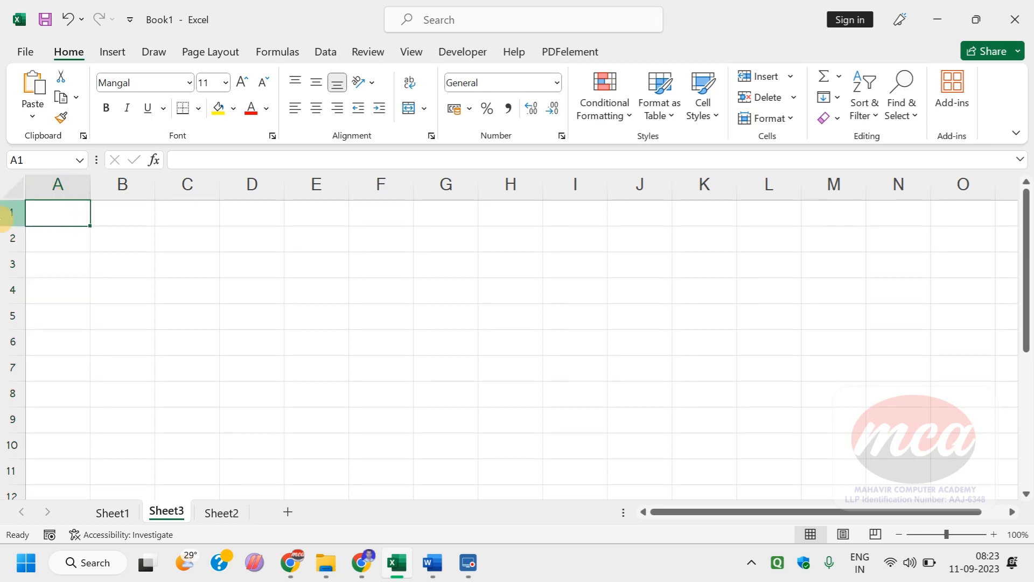
click(47, 286)
click(57, 211)
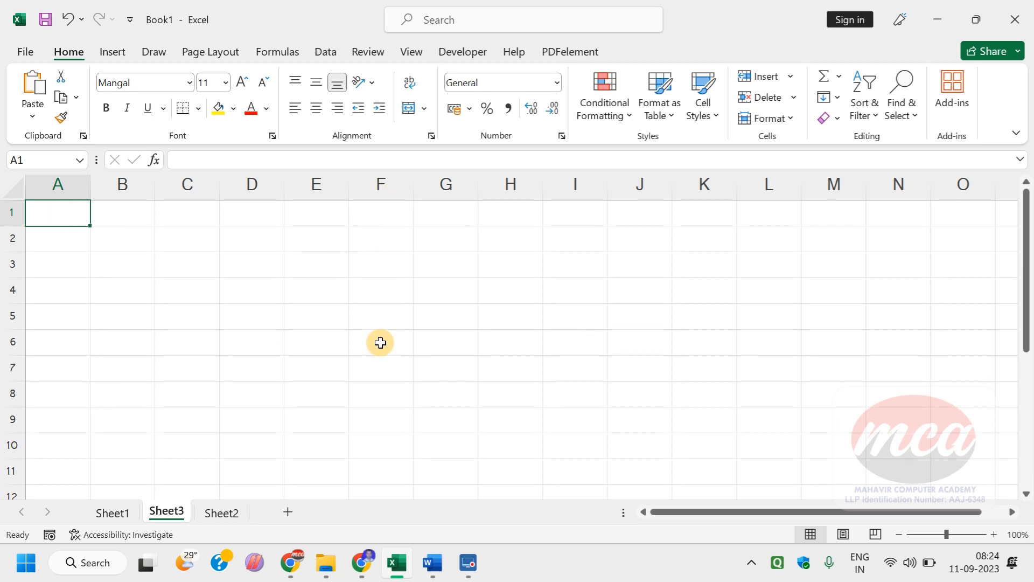
Step: Select cells E7 and L7, extend two selections across distant parts of Sheet3, and select single cells Z70 and H155
click(334, 367)
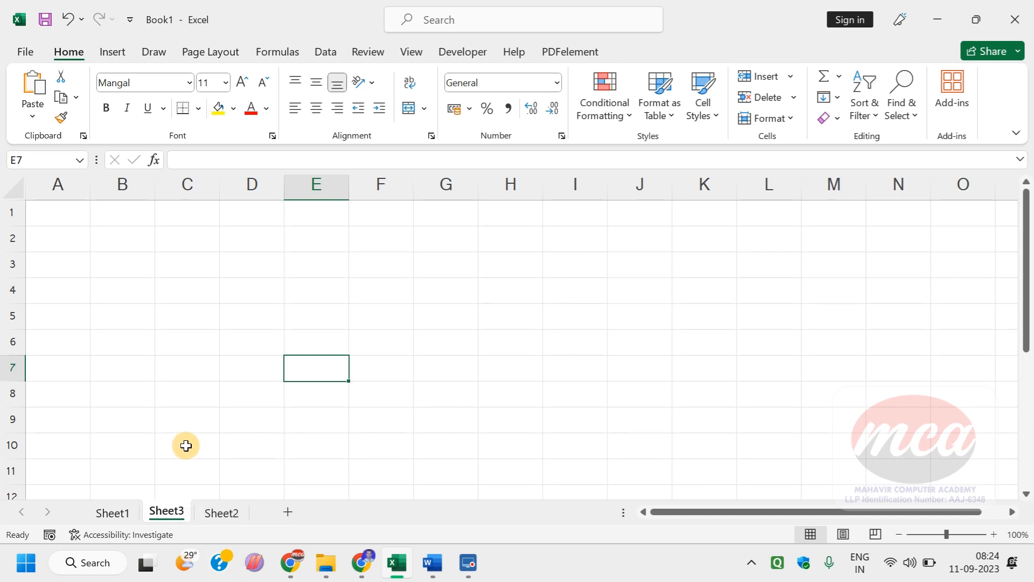
click(783, 377)
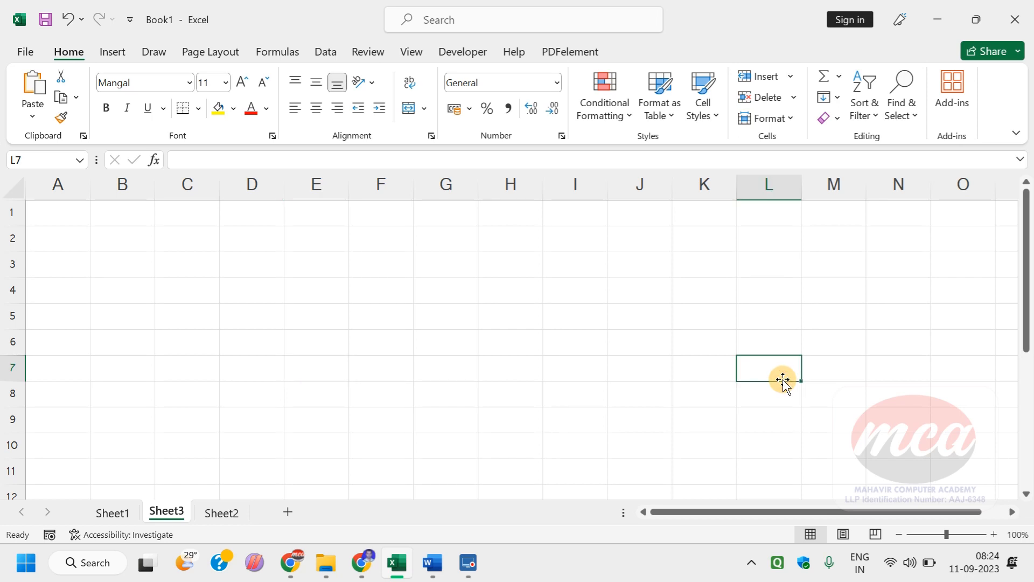
drag(656, 298, 1033, 580)
click(610, 291)
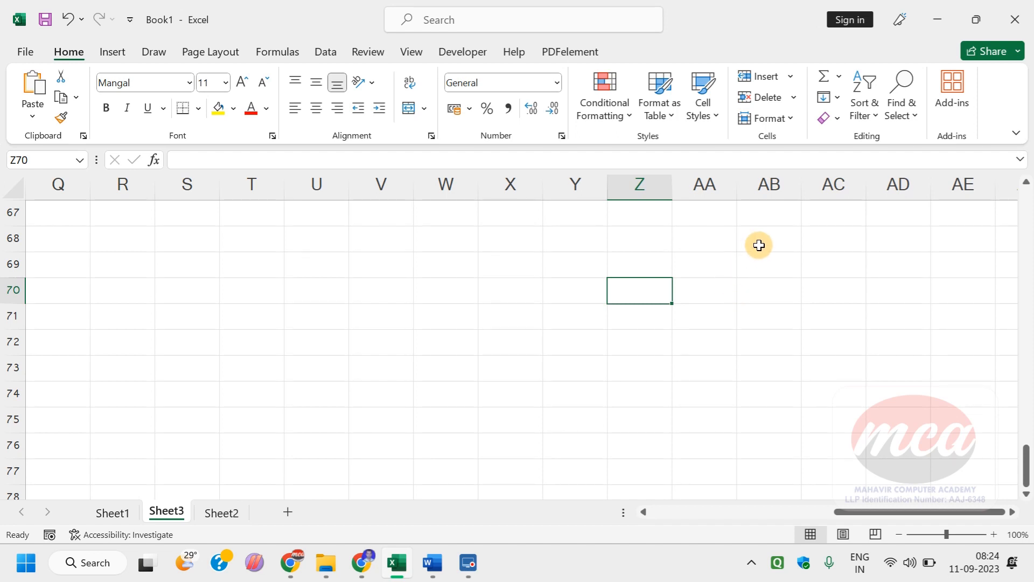
drag(758, 245, 33, 463)
click(145, 366)
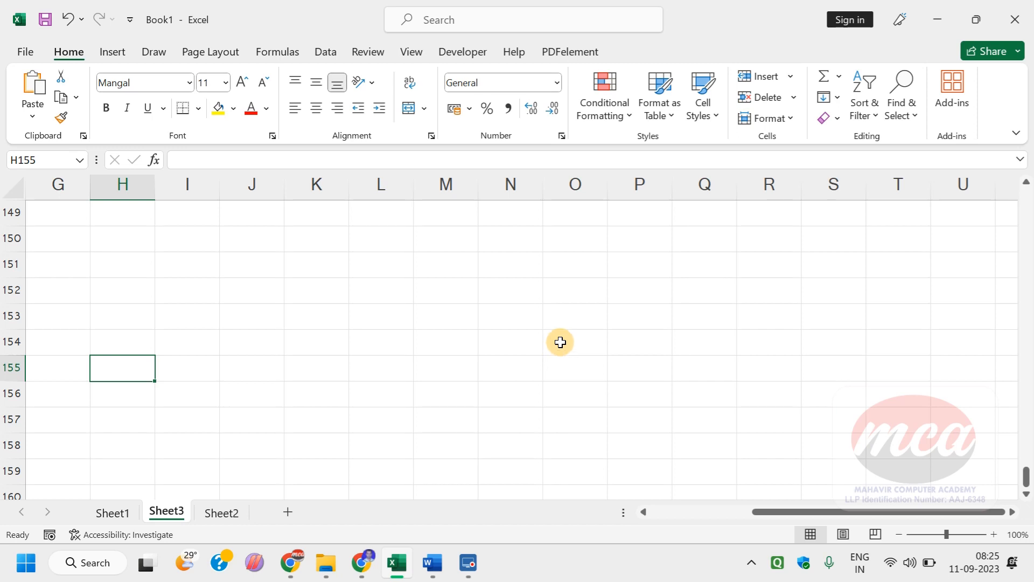
Step: Select the ranges J151:N156 and I150:O159, then return to A1 and select the range B2:E10
click(545, 261)
drag(269, 262, 486, 402)
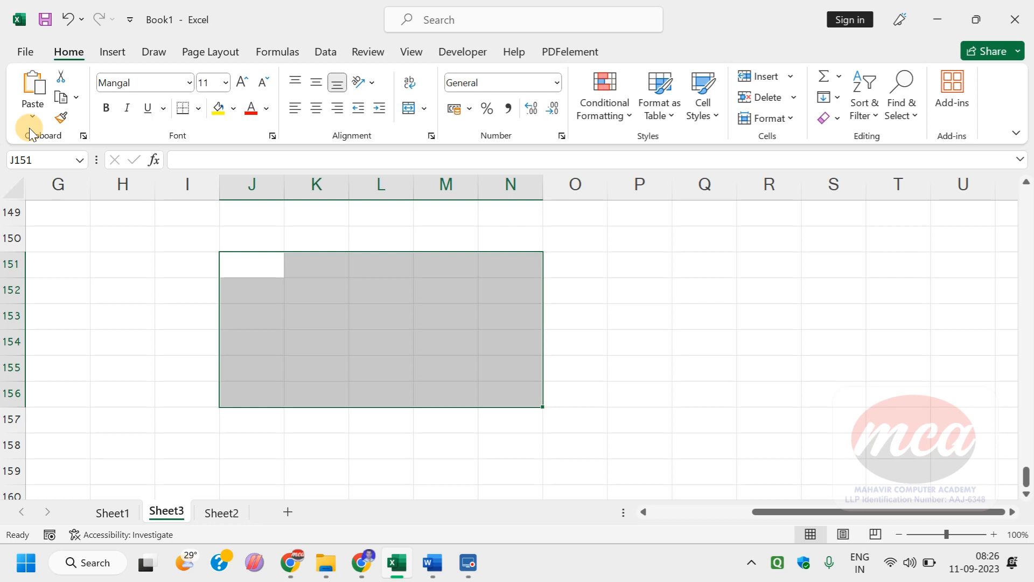
drag(208, 247, 577, 480)
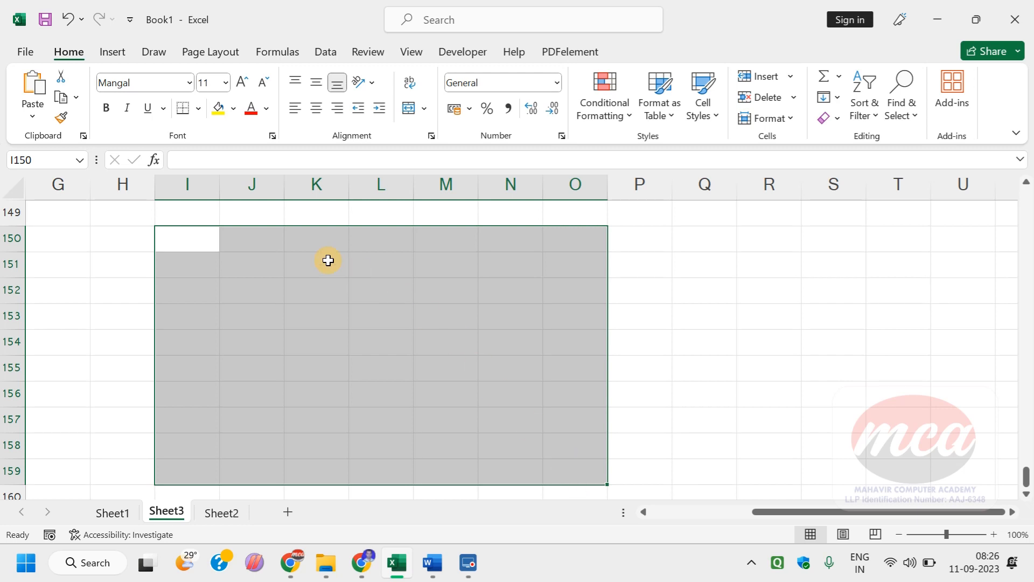
click(265, 356)
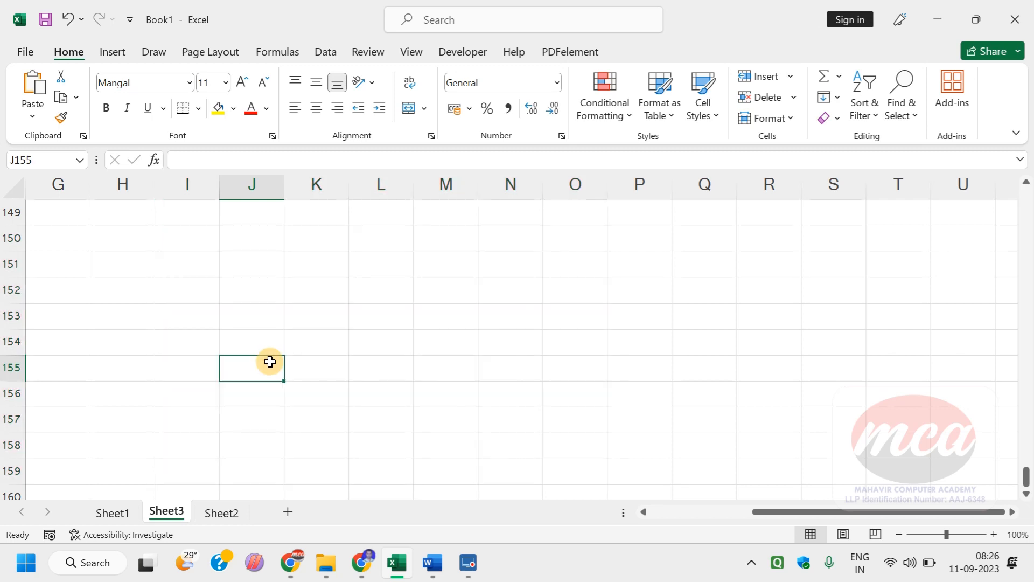
key(ctrl+Home)
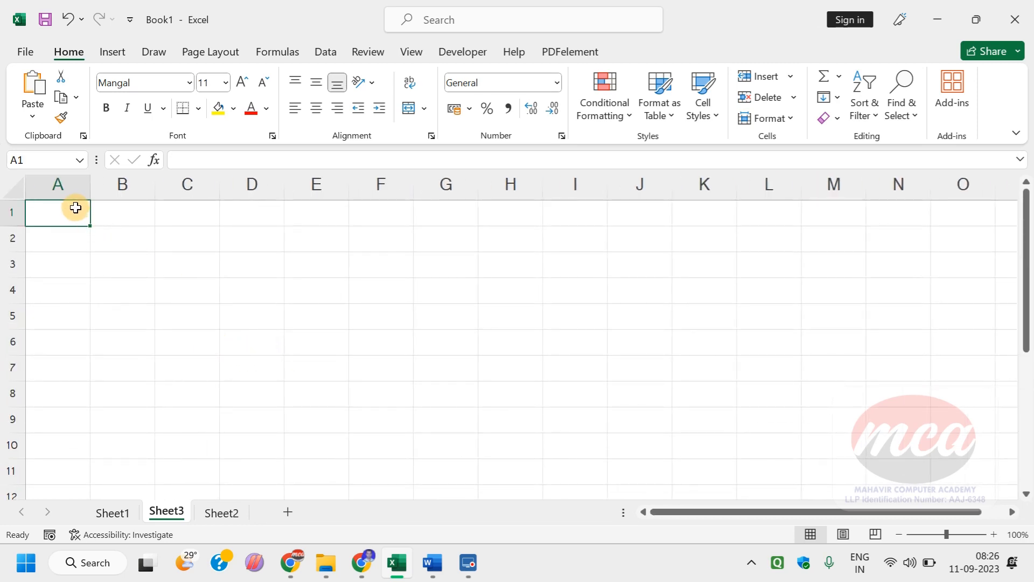
drag(105, 230, 346, 446)
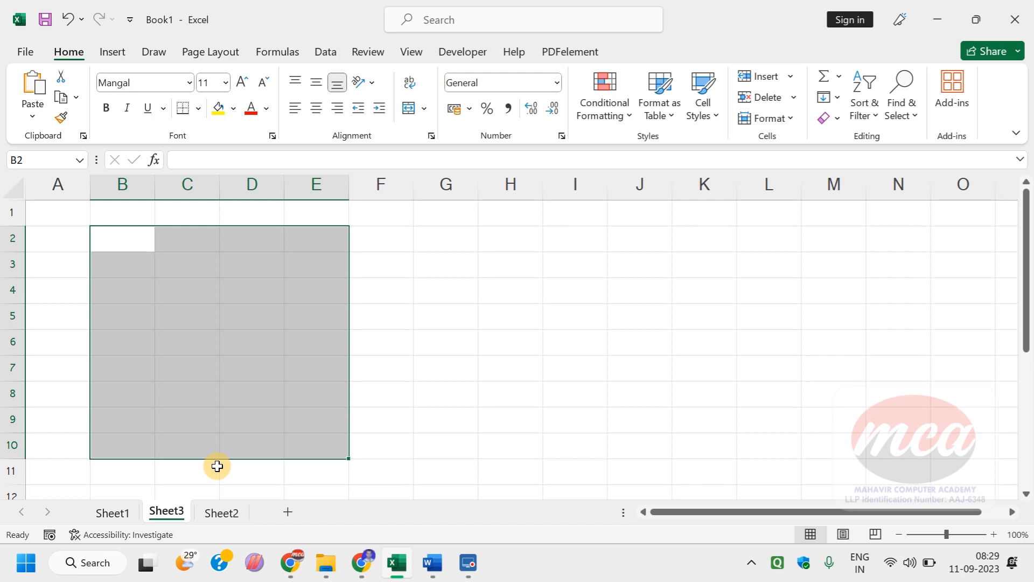
Step: Show Sheet3 in Page Layout view and select cells on its first and second pages, including D9, A11, K6 and G6
click(409, 52)
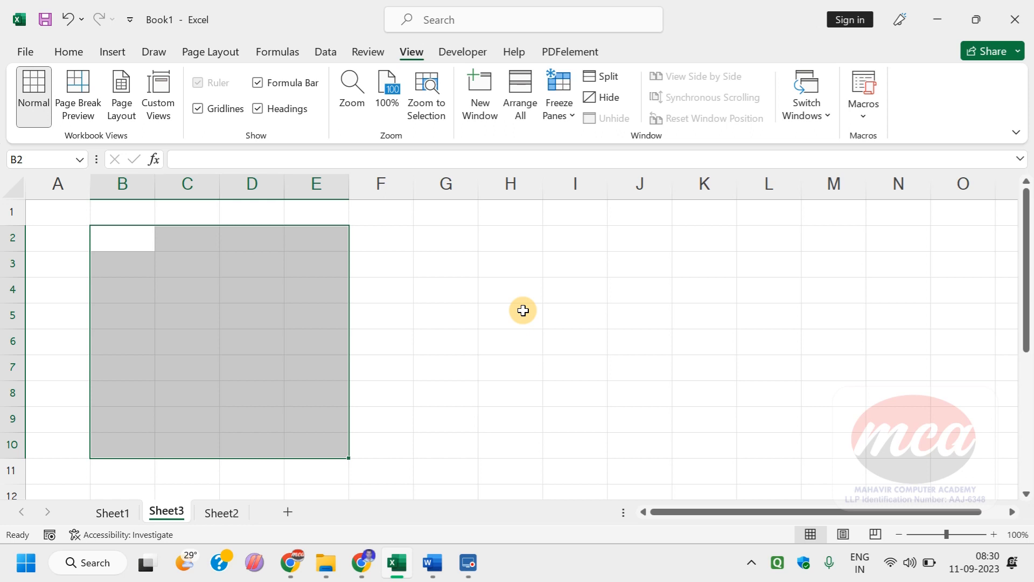
click(123, 96)
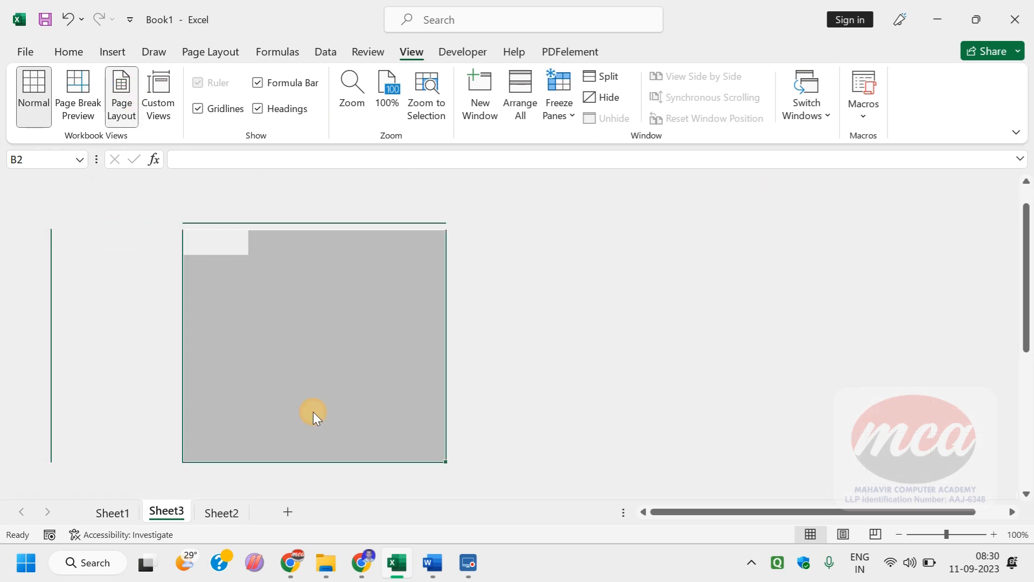
click(362, 415)
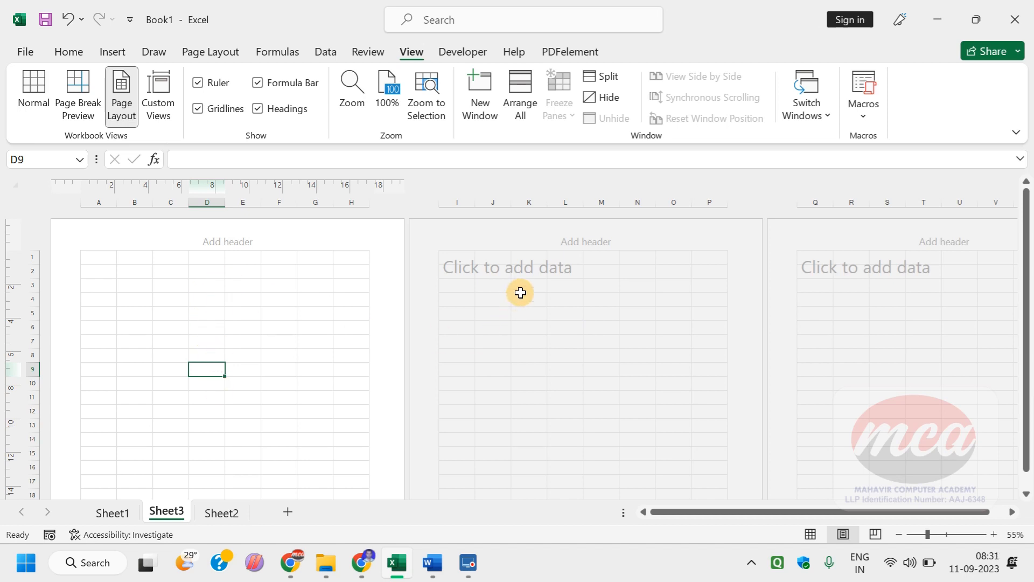
click(94, 396)
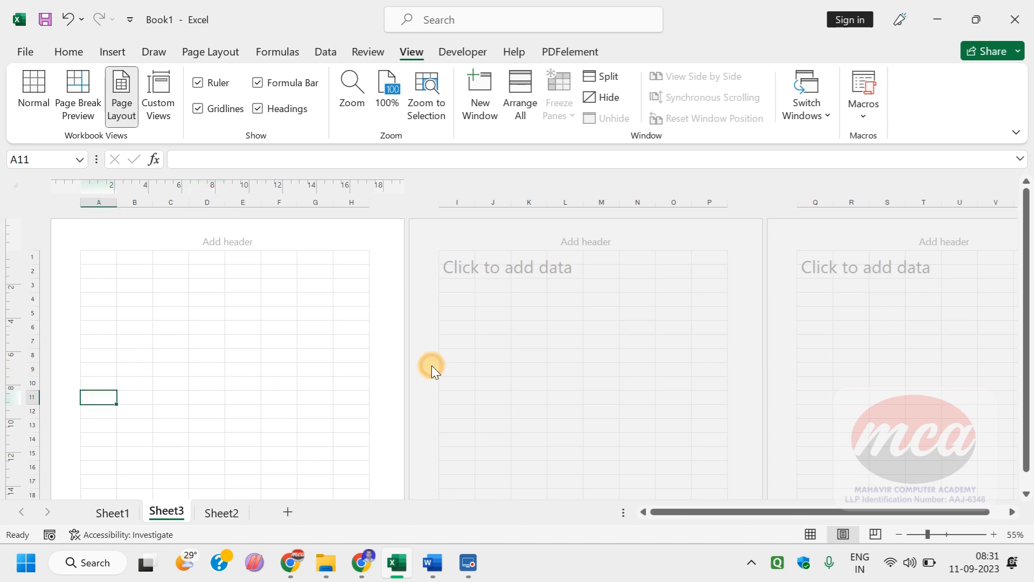
click(530, 342)
click(249, 340)
click(527, 328)
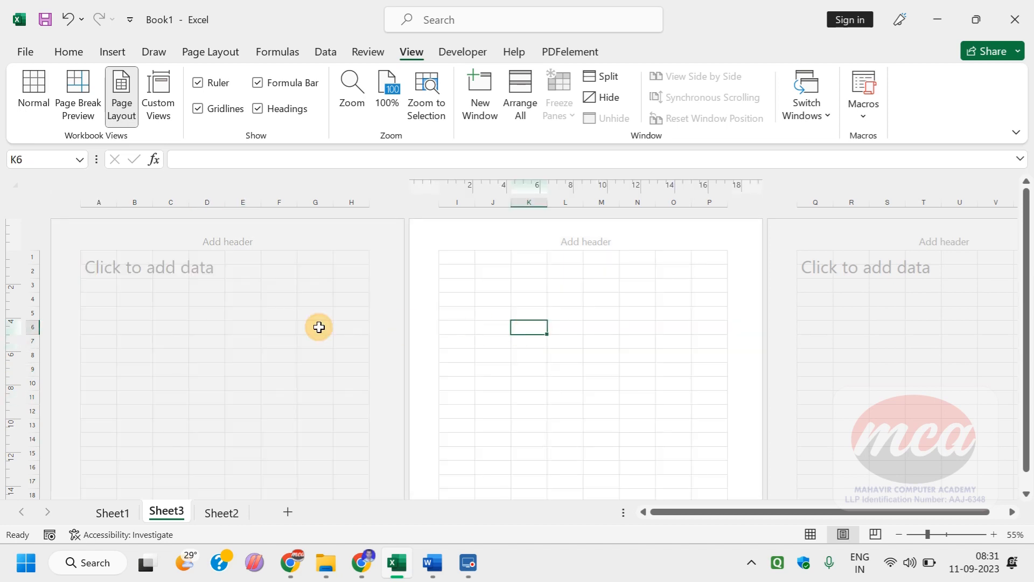
click(305, 326)
Step: Examine how Sheet3 divides into pages at 10% zoom, then return to 100% and select cell E5
scroll(298, 330, down, 1)
ctrl+scroll(298, 331, down, 2)
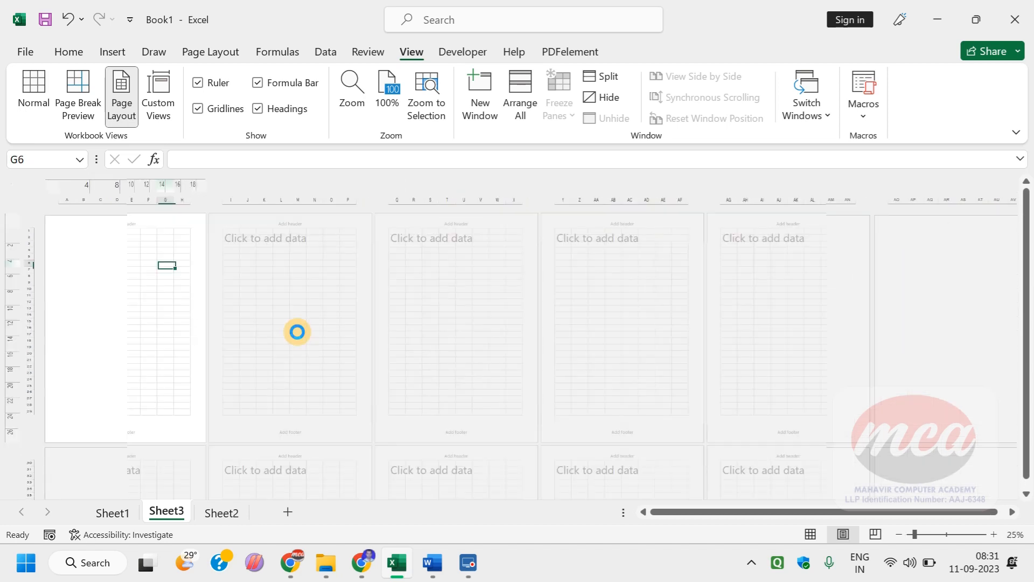
ctrl+scroll(403, 396, down, 1)
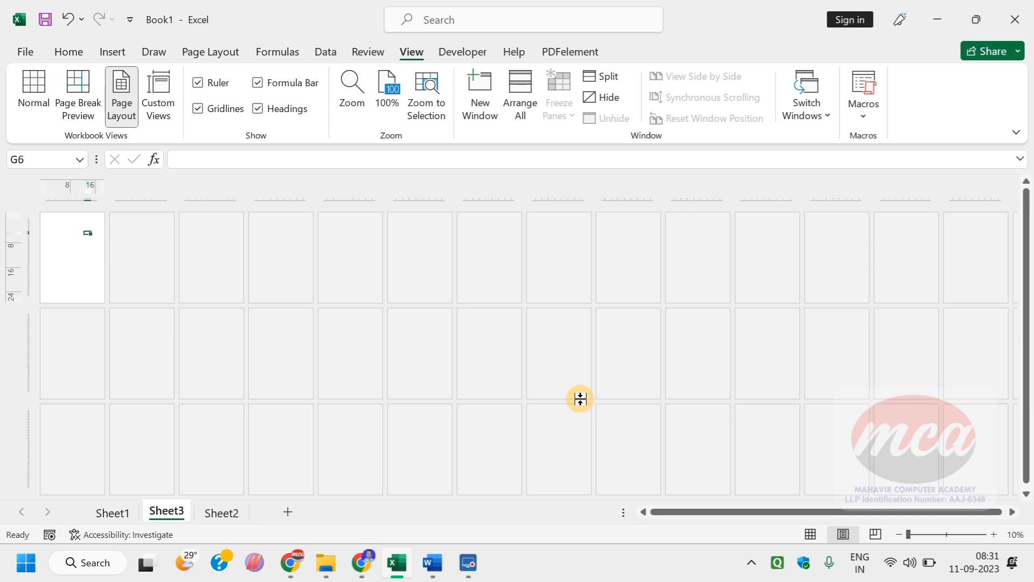
scroll(580, 399, down, 1)
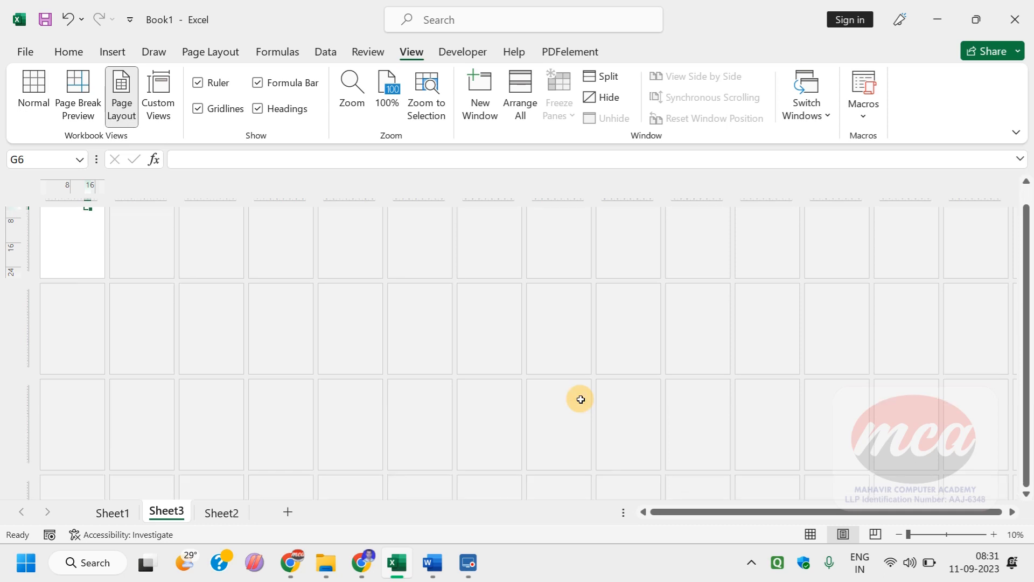
click(54, 231)
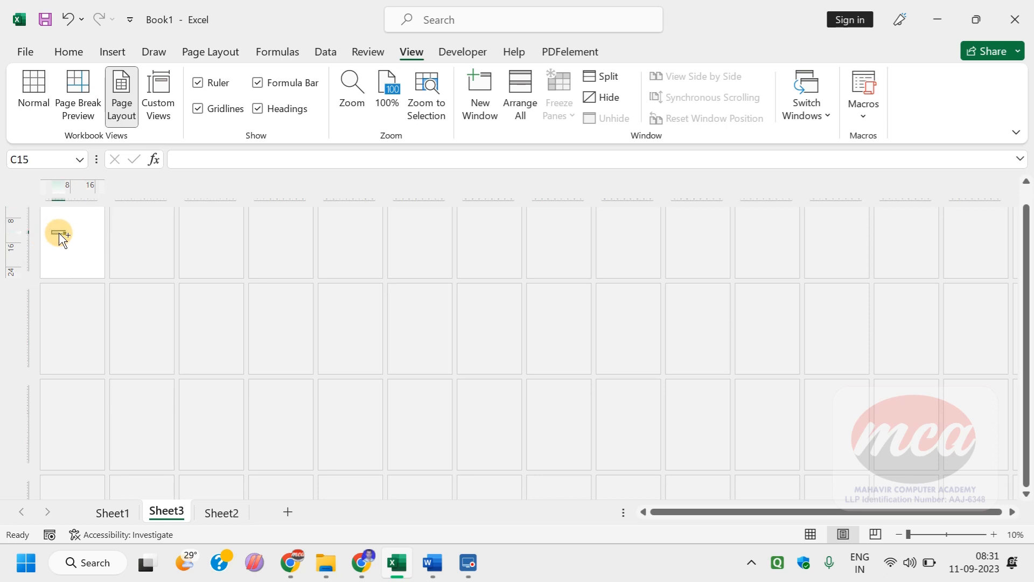
scroll(61, 235, up, 4)
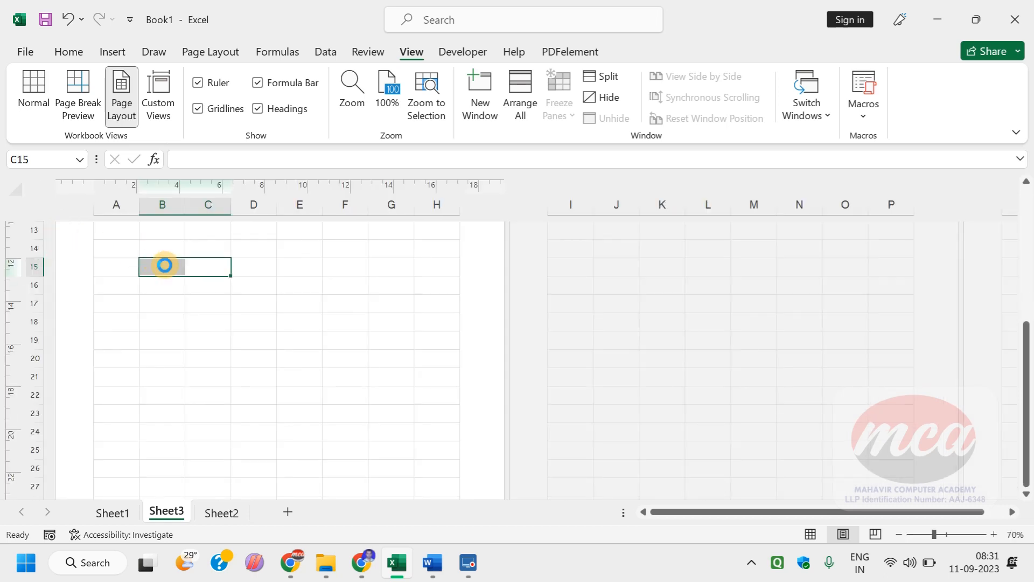
scroll(263, 334, up, 2)
scroll(263, 335, up, 6)
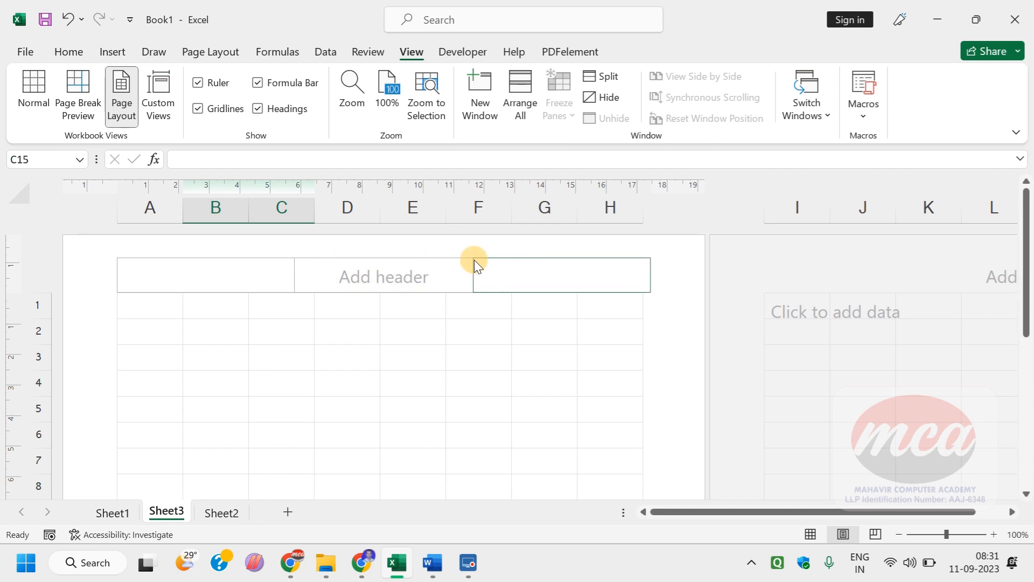
click(386, 411)
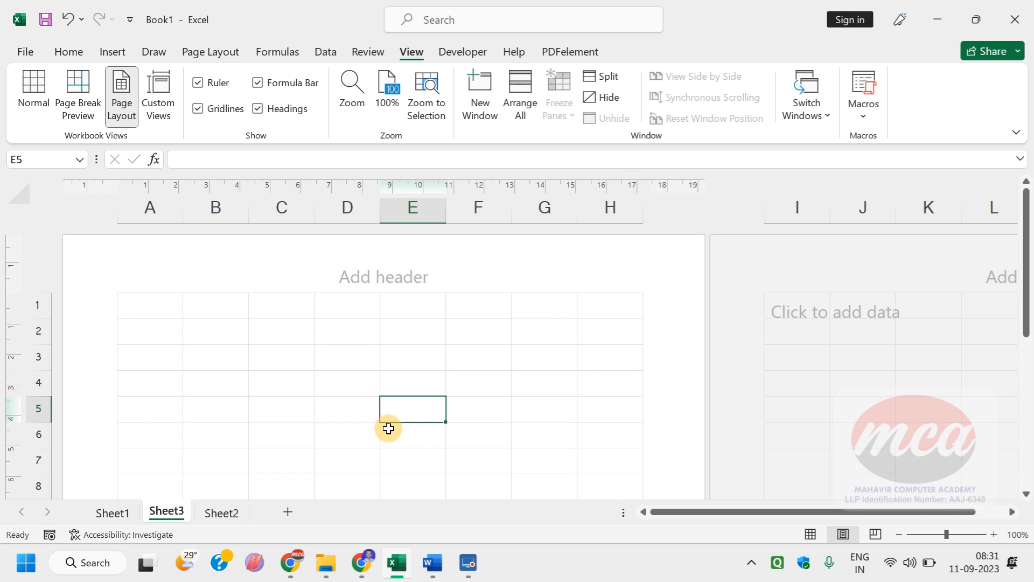
Step: Set Sheet3's paper size to A4 and its margins to Narrow, and view the page orientation options
click(233, 51)
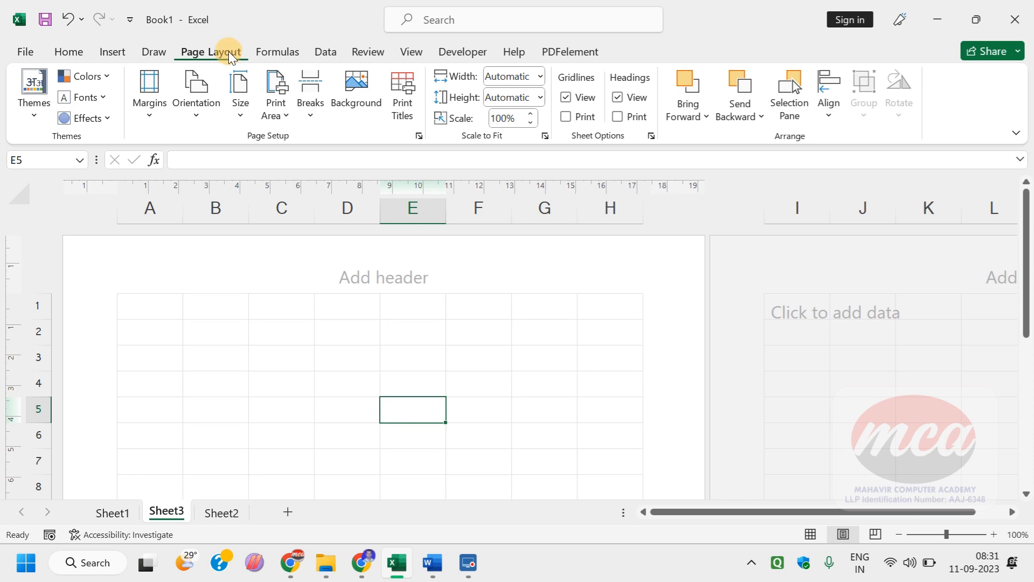
click(237, 110)
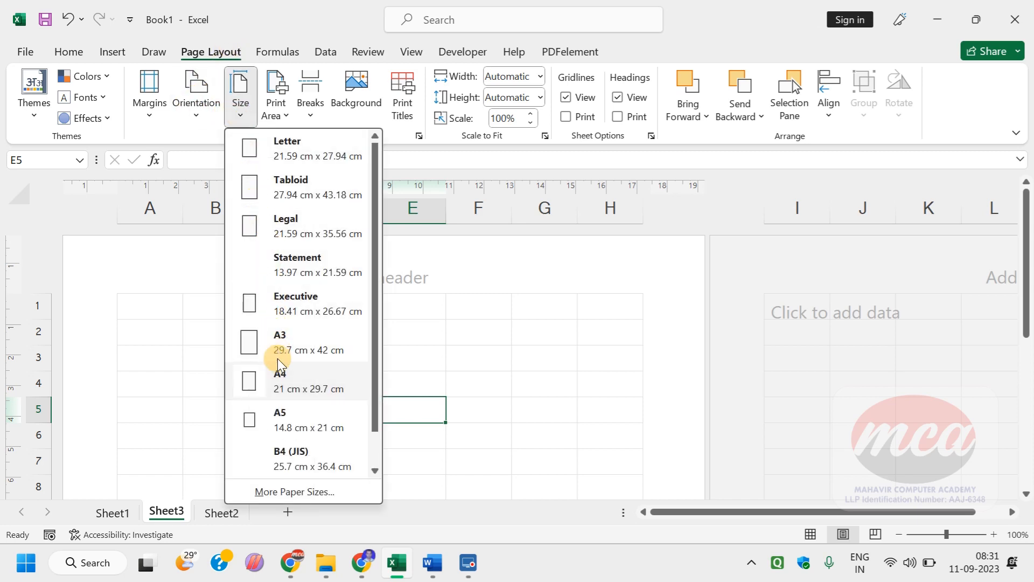
click(277, 381)
click(148, 91)
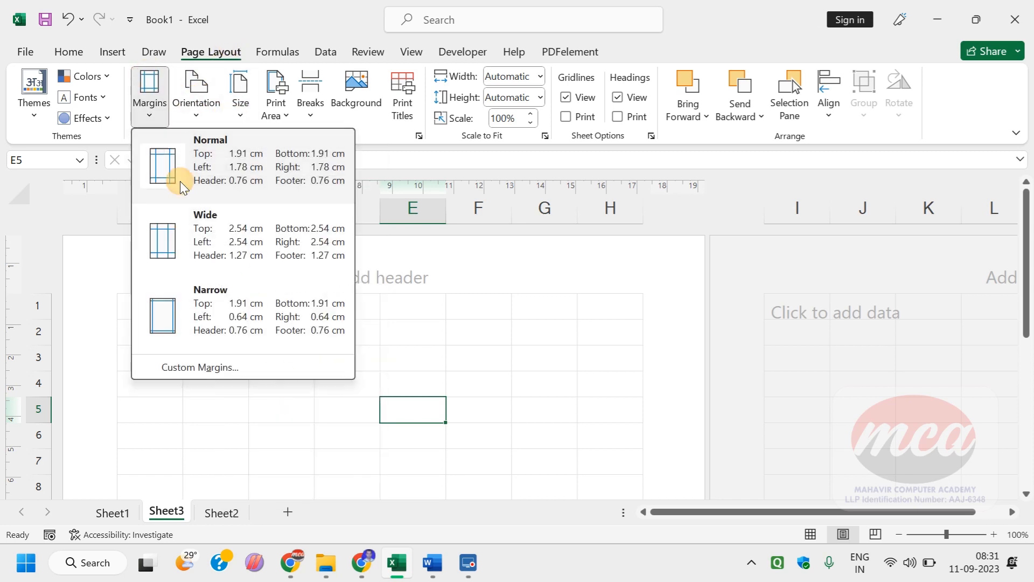
click(204, 298)
click(188, 93)
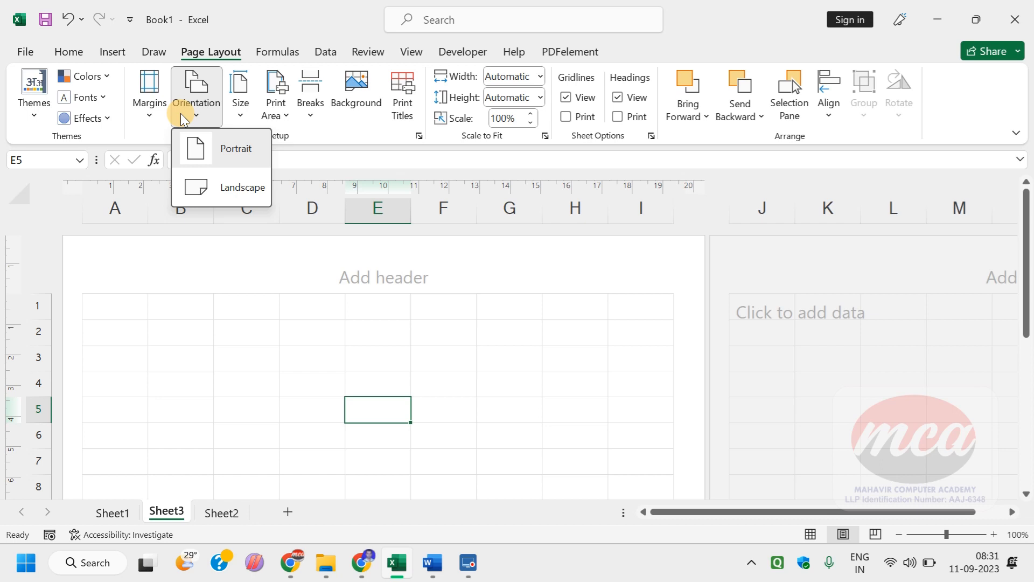
click(220, 292)
Step: Select cells E2 and C3 on the first page, finishing in A1
click(349, 336)
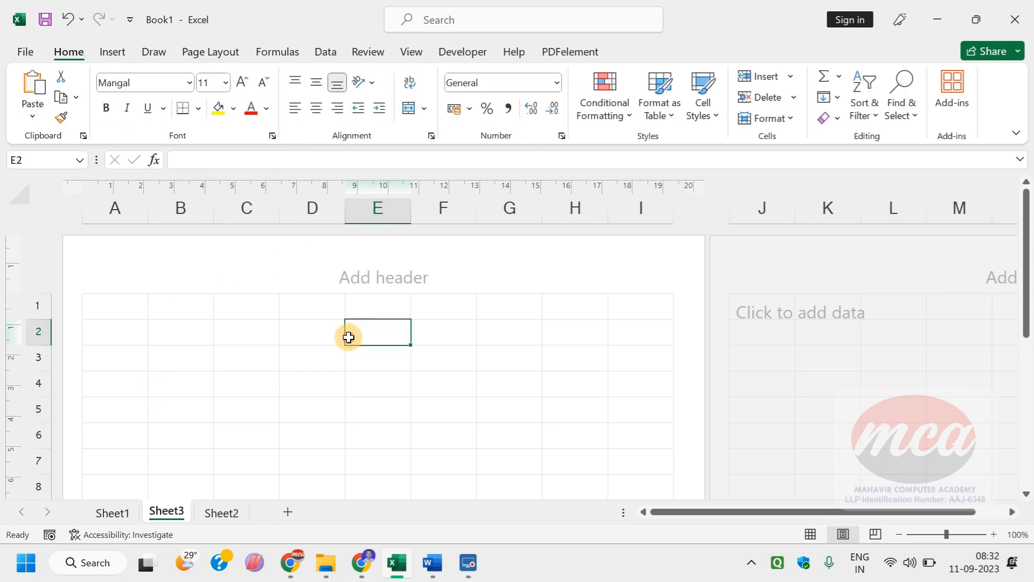
click(238, 362)
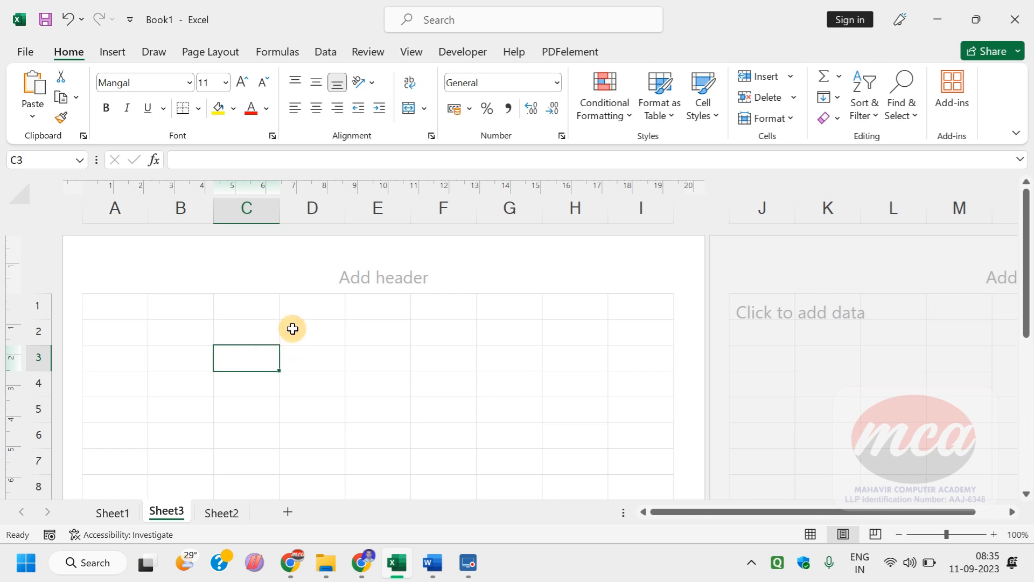
click(105, 321)
click(107, 306)
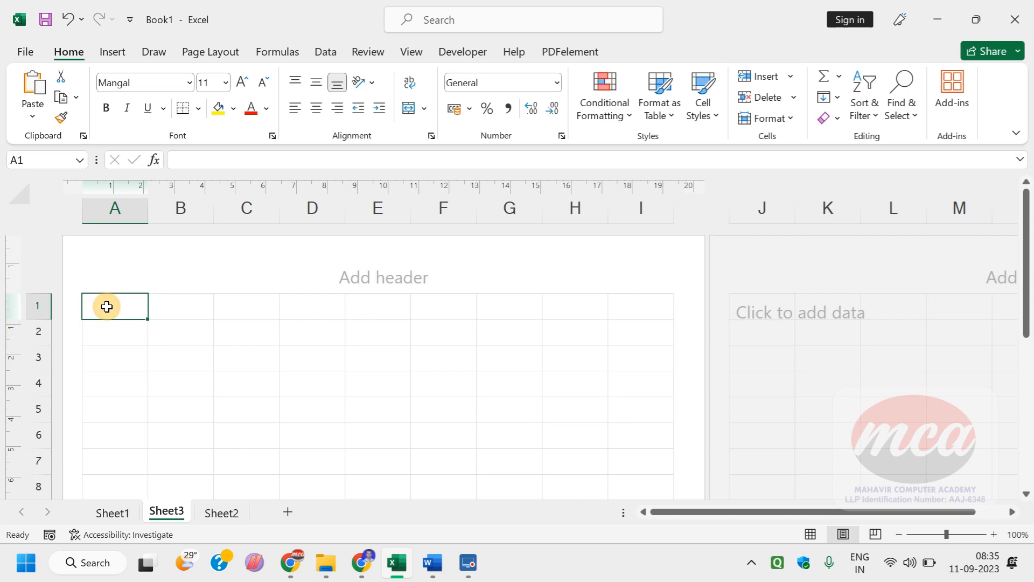
Step: Switch to Chrome and open the course's MACHINE ROOM GUIDE in a new tab, placed before the course tab
click(361, 560)
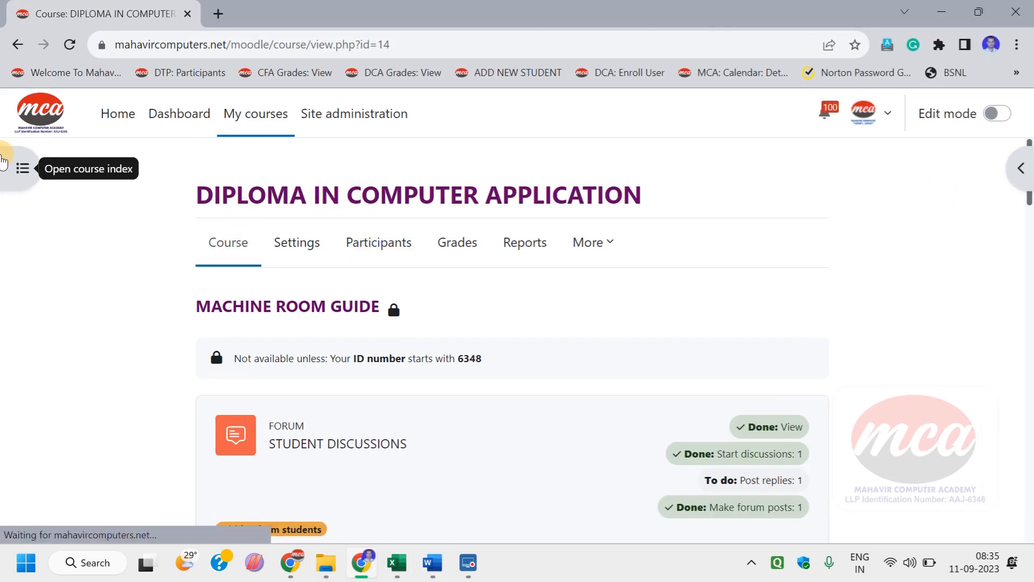
click(15, 168)
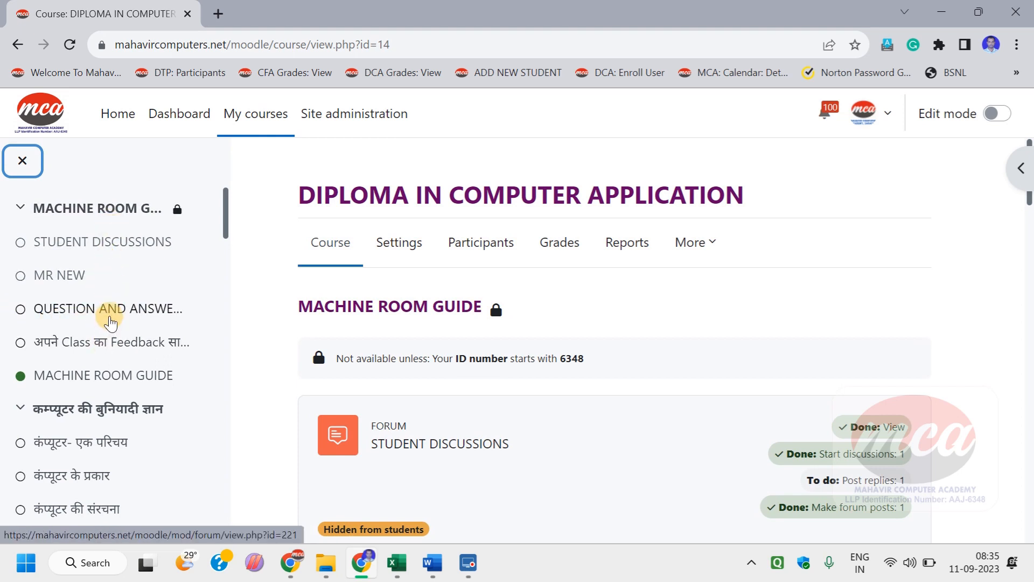
right_click(104, 387)
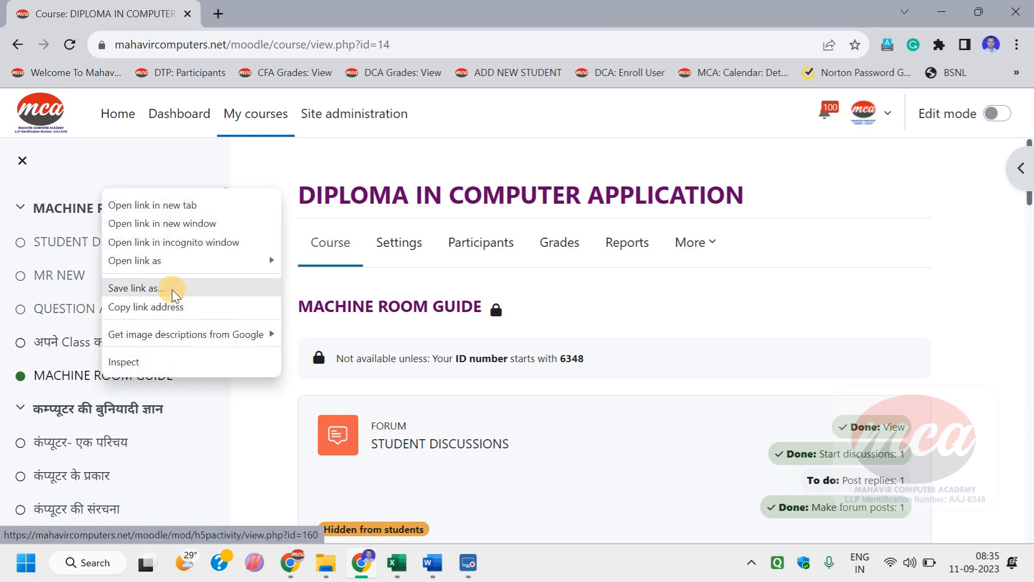
click(171, 204)
drag(199, 7, 108, 9)
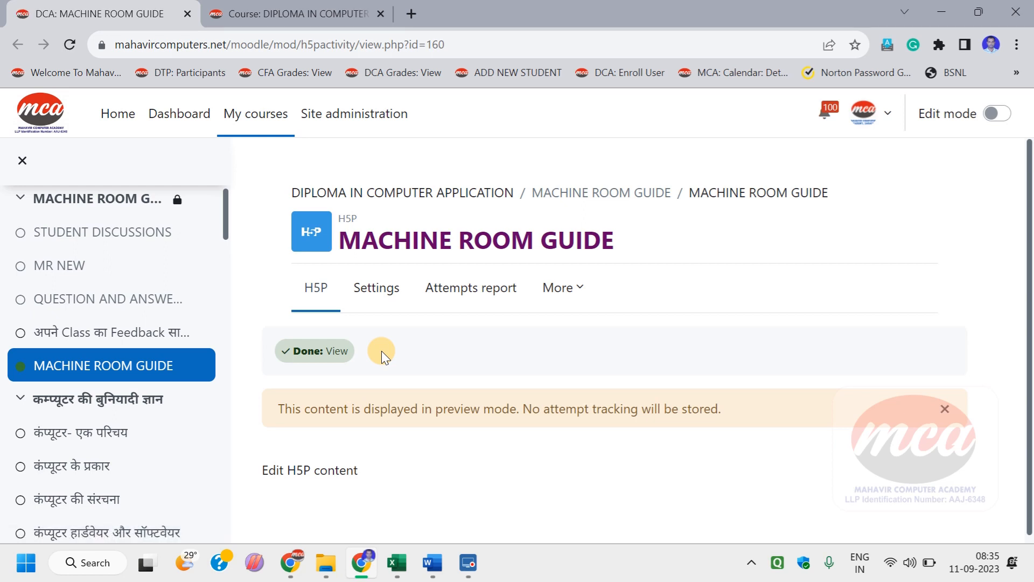
Step: Close the course index and open the EXCEL LAB- 01 chapter from the machine guide's chapter list
scroll(381, 350, down, 1)
scroll(151, 369, down, 3)
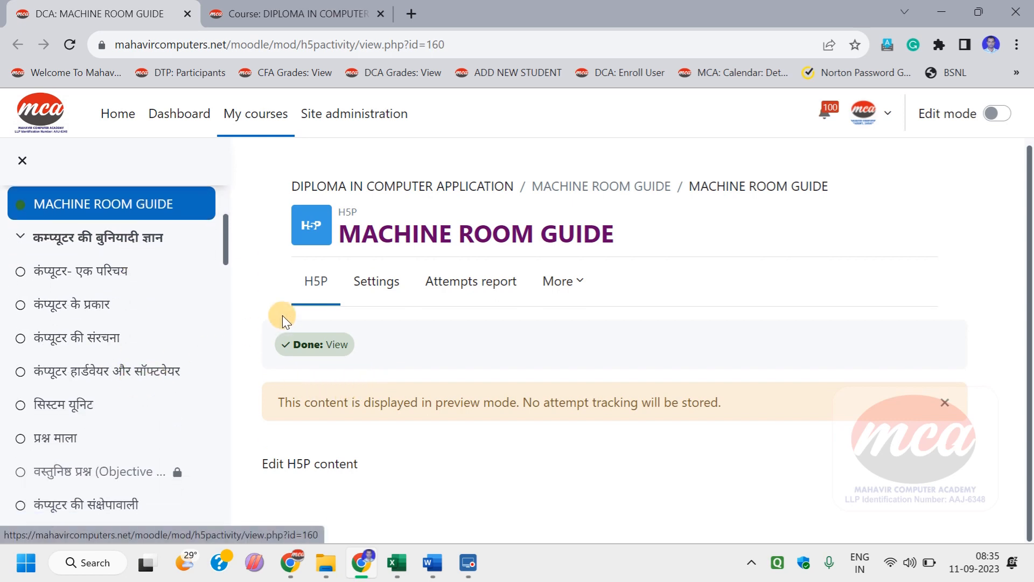
click(23, 160)
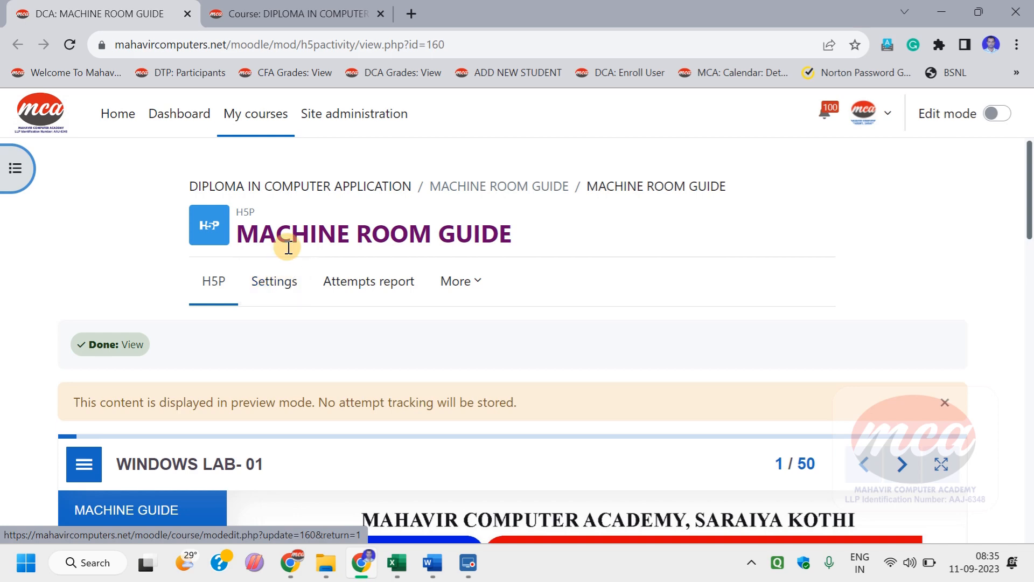
scroll(332, 510, down, 4)
scroll(129, 428, down, 3)
scroll(129, 428, down, 10)
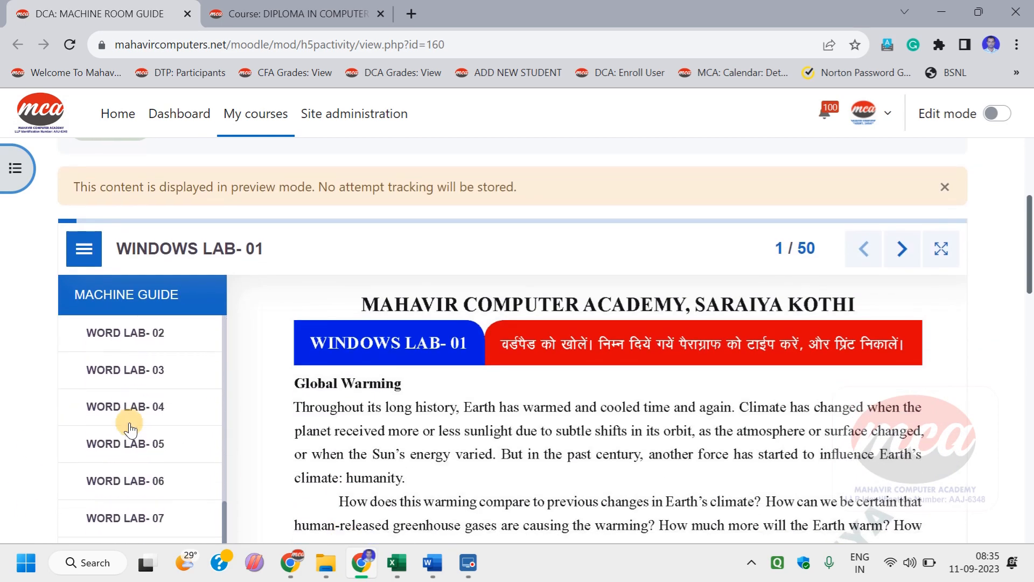
scroll(119, 428, down, 5)
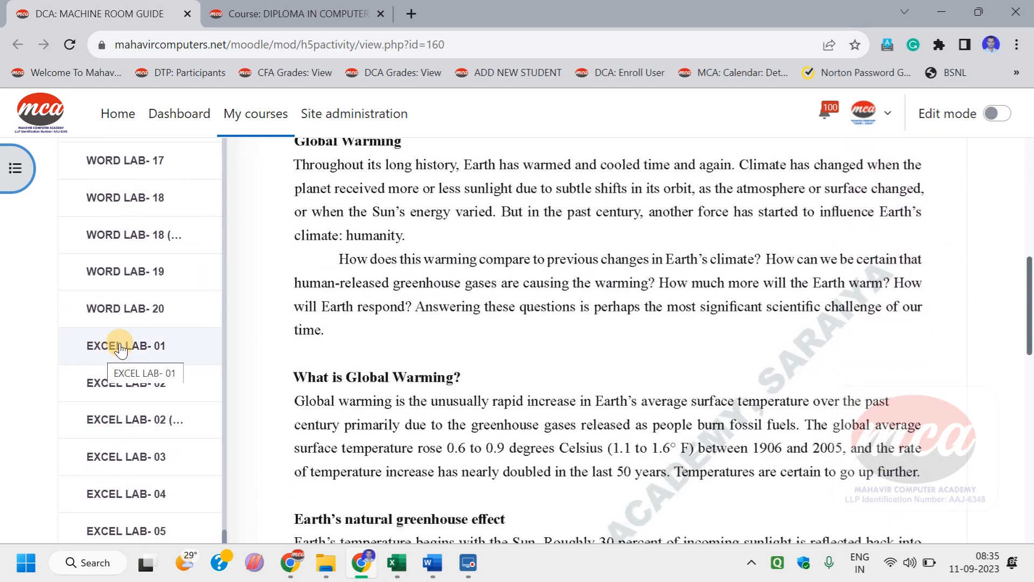
click(119, 347)
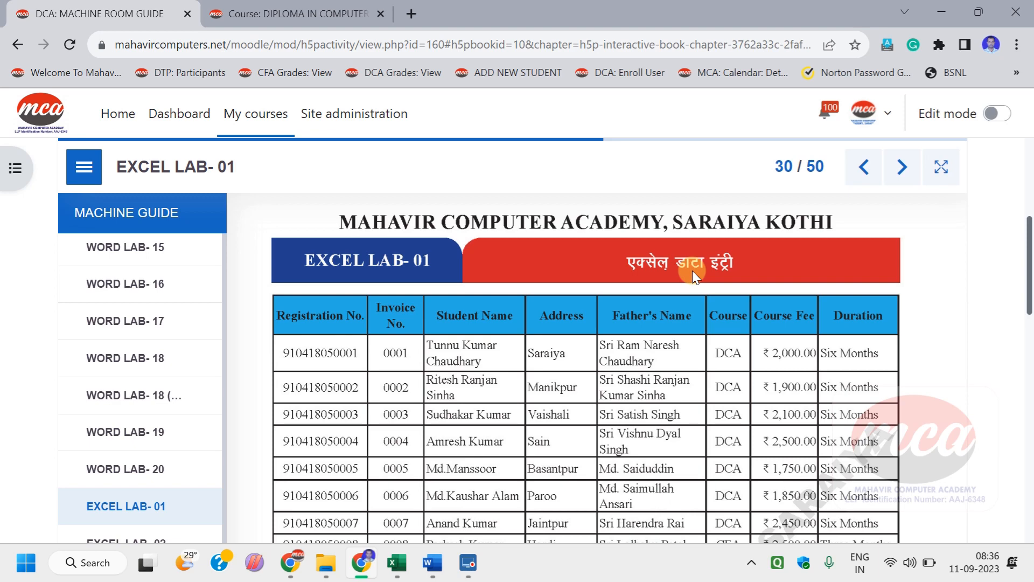
Step: Look through the EXCEL LAB- 01 data entry table and hide the guide's chapter list to enlarge it
scroll(692, 271, down, 3)
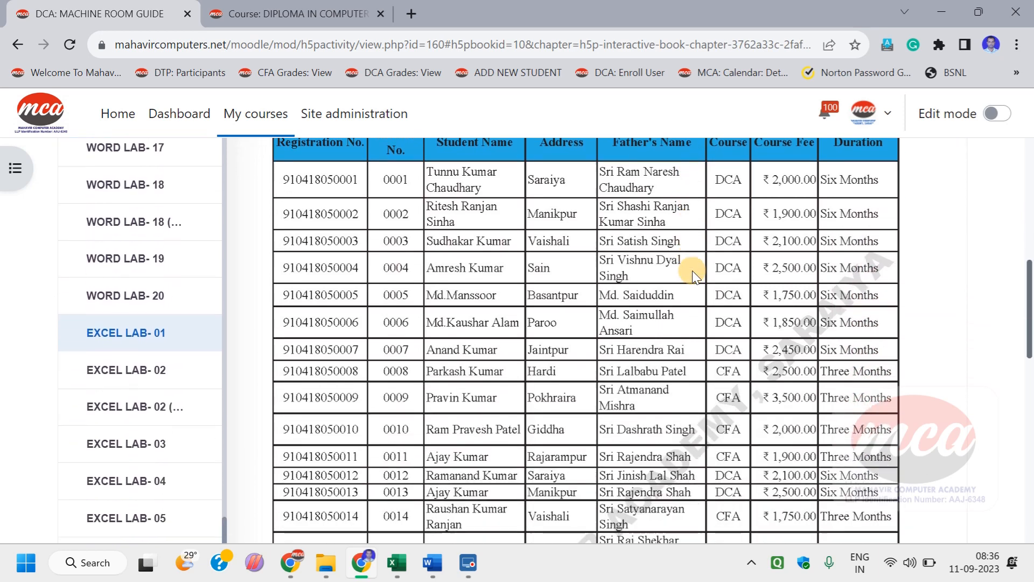
scroll(92, 203, up, 10)
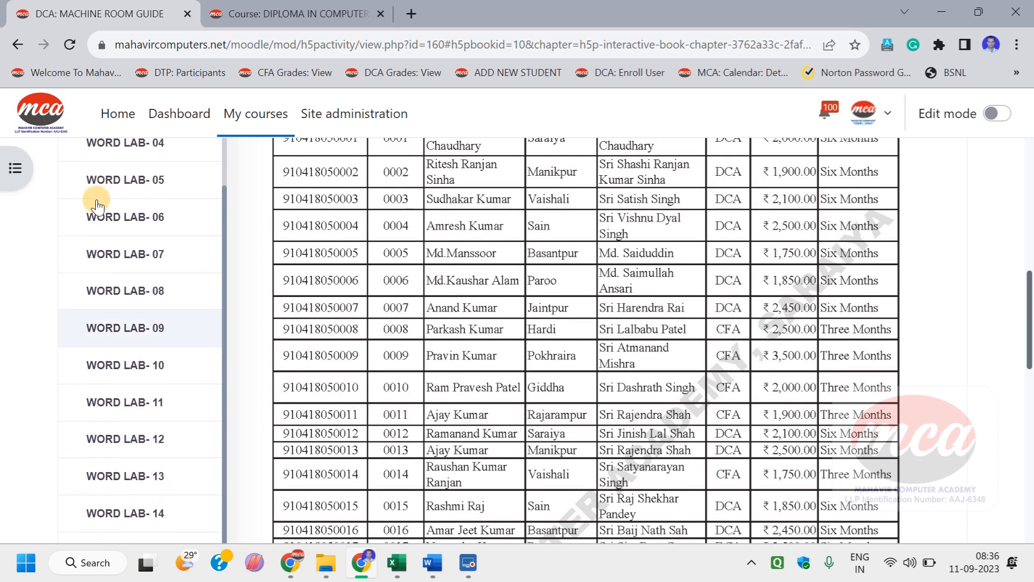
scroll(327, 283, up, 4)
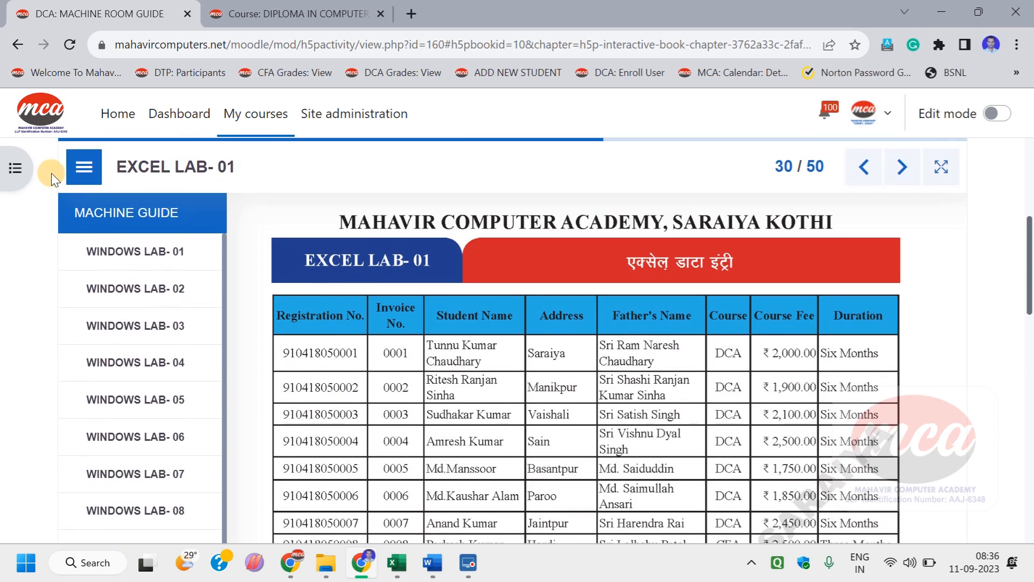
click(73, 176)
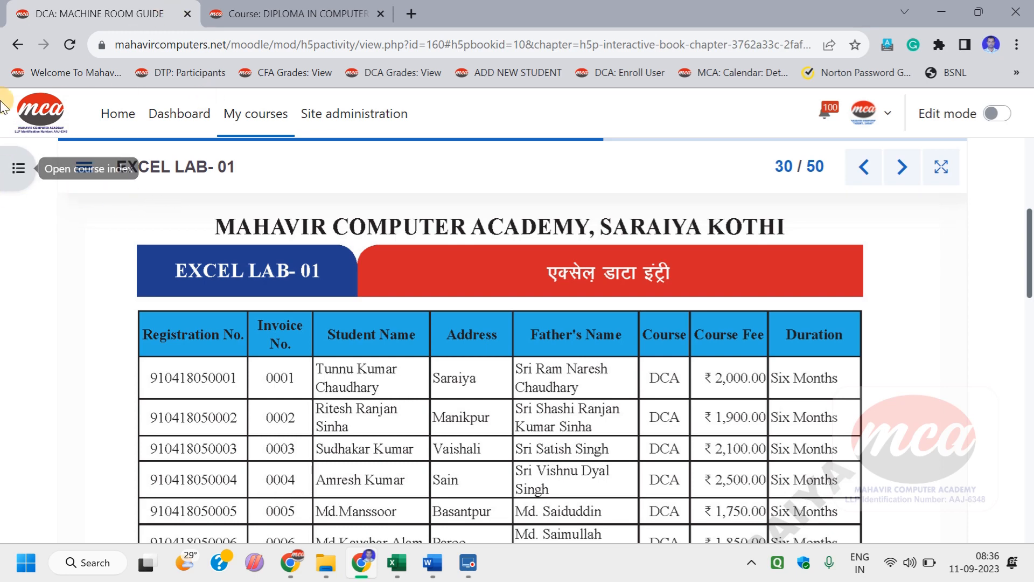
scroll(241, 225, down, 1)
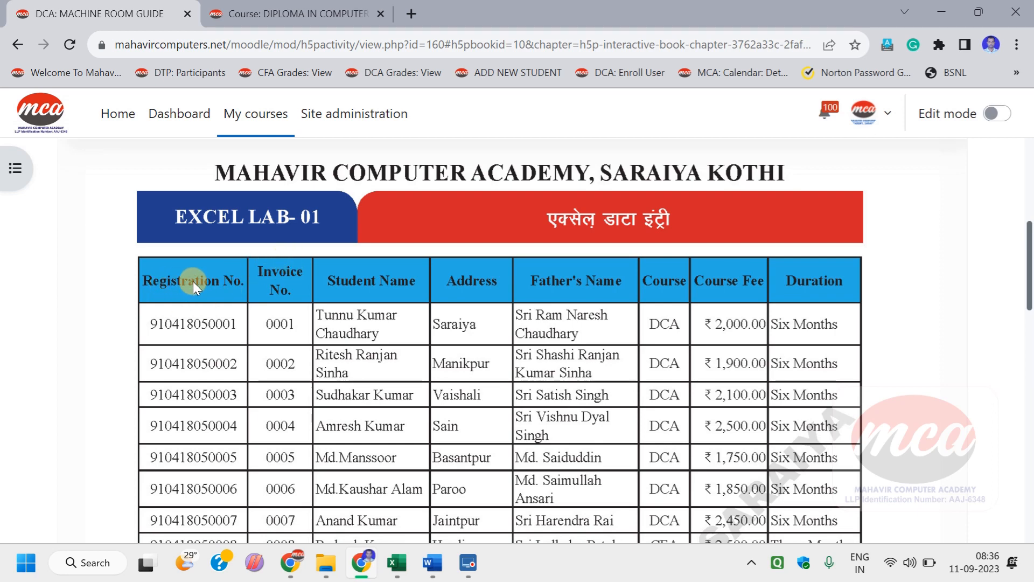
Step: Switch to Excel and enter the heading "Registration Number" in cell A1 of Sheet3, finishing in A3
key(alt+Tab)
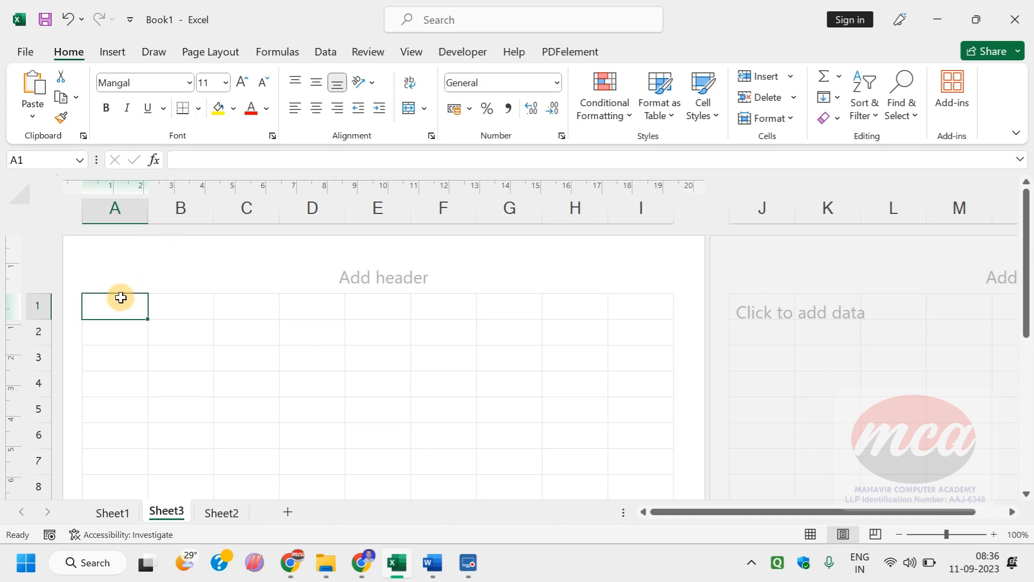
text(r)
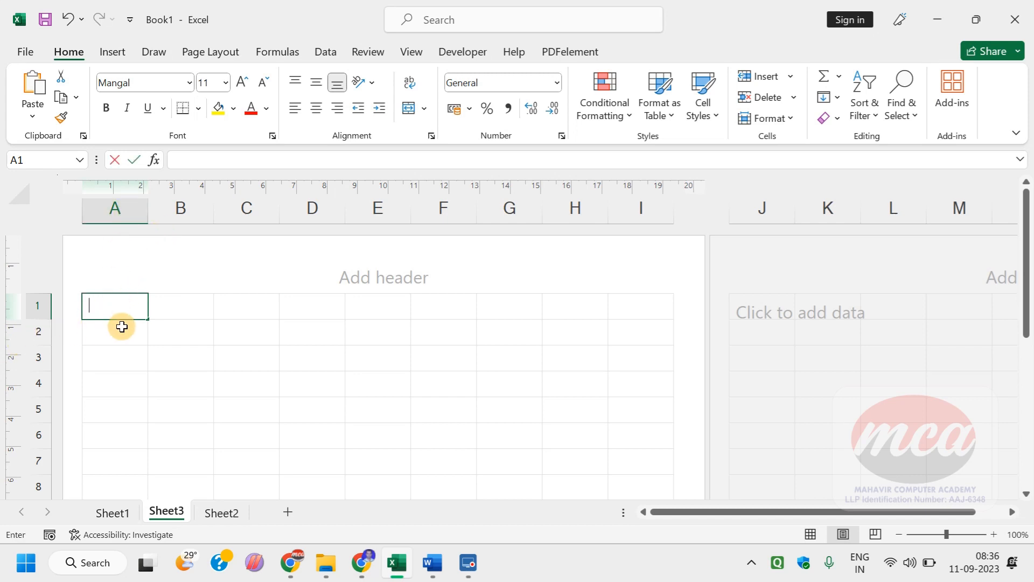
key(BackSpace)
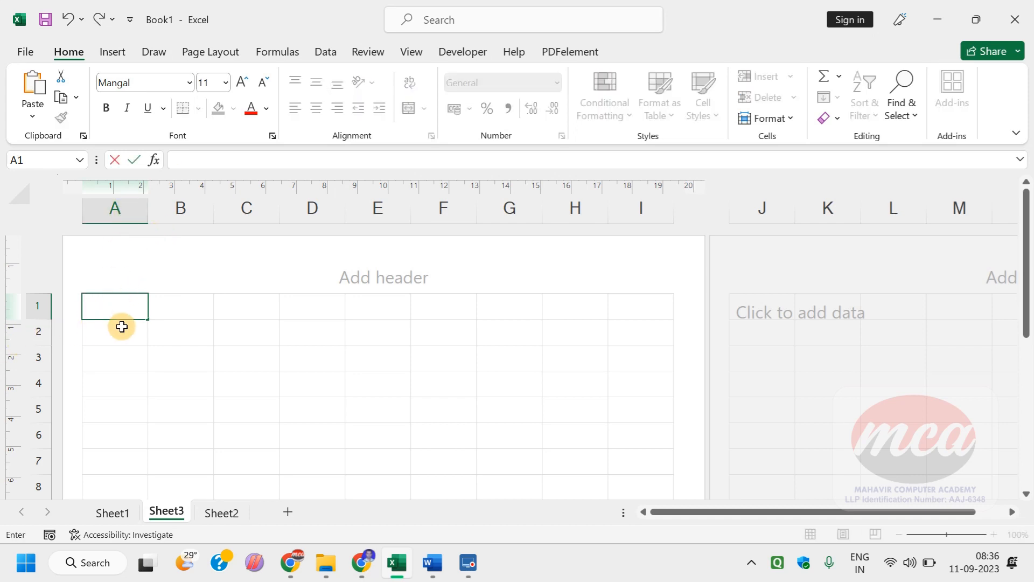
text(Registratio)
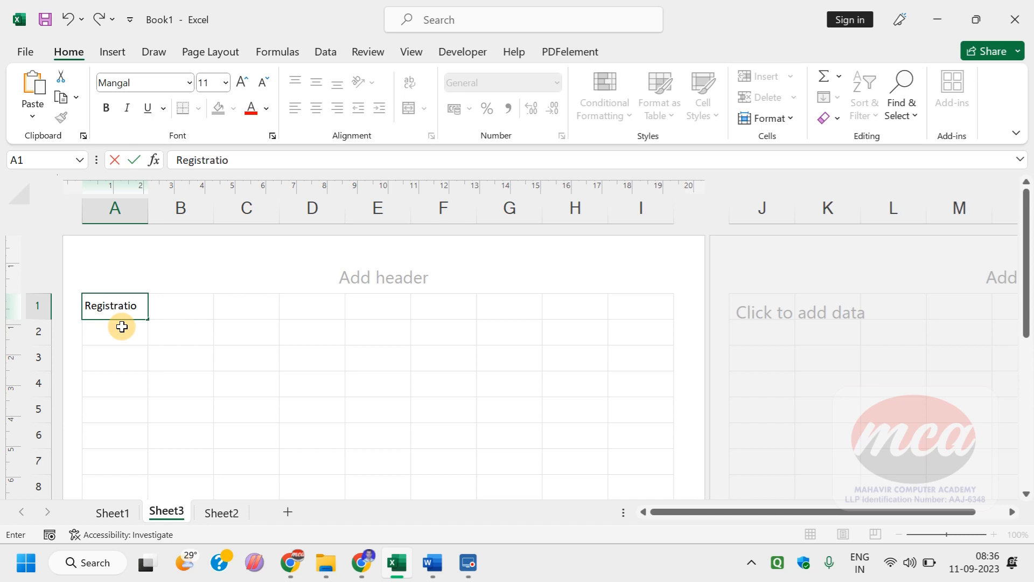
text(n Number)
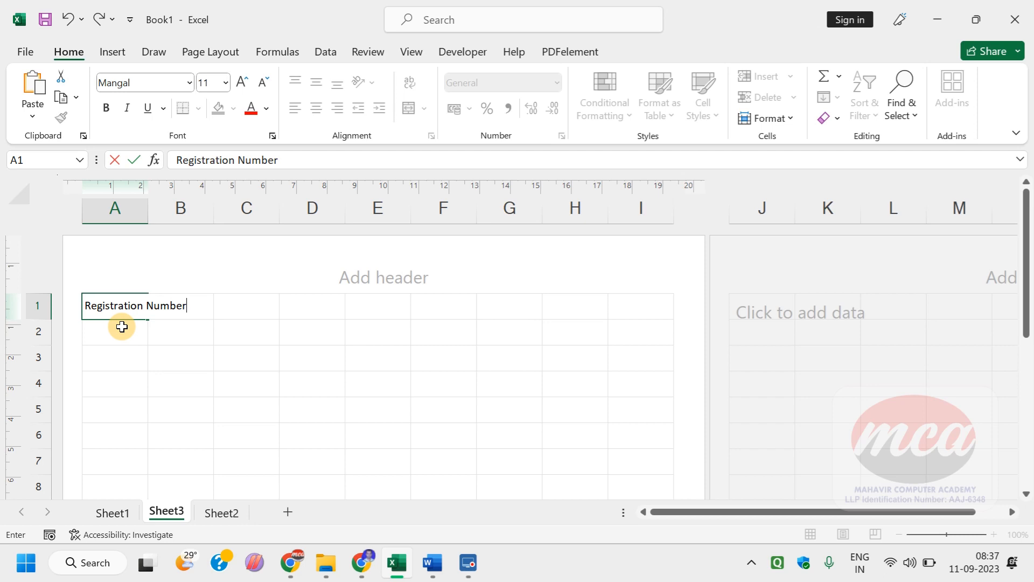
click(136, 351)
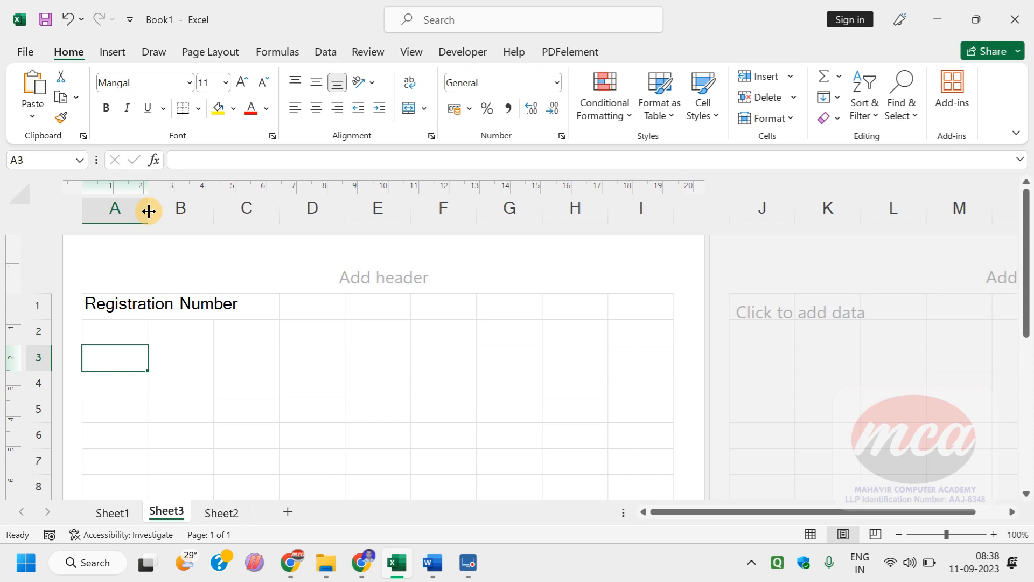
Step: Try widening column A to about 15 cm, undo it, try AutoFit on the column and undo that too
drag(149, 211, 149, 211)
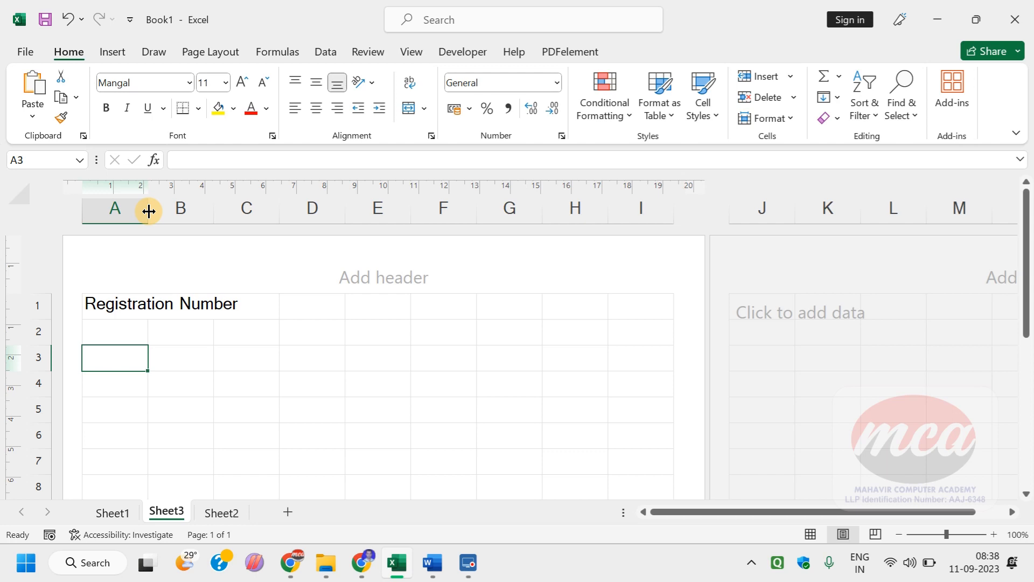
drag(149, 211, 531, 191)
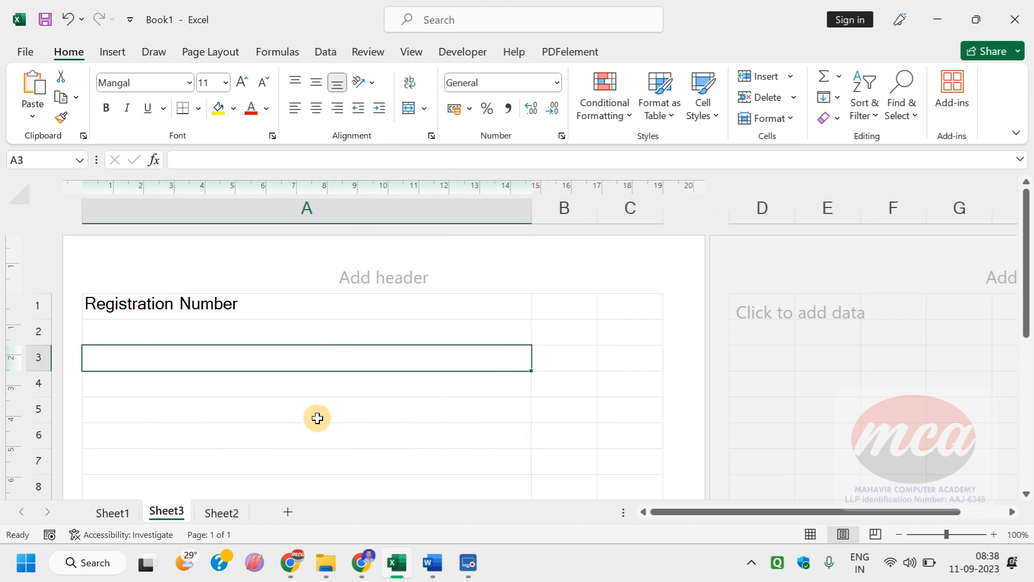
key(ctrl+z)
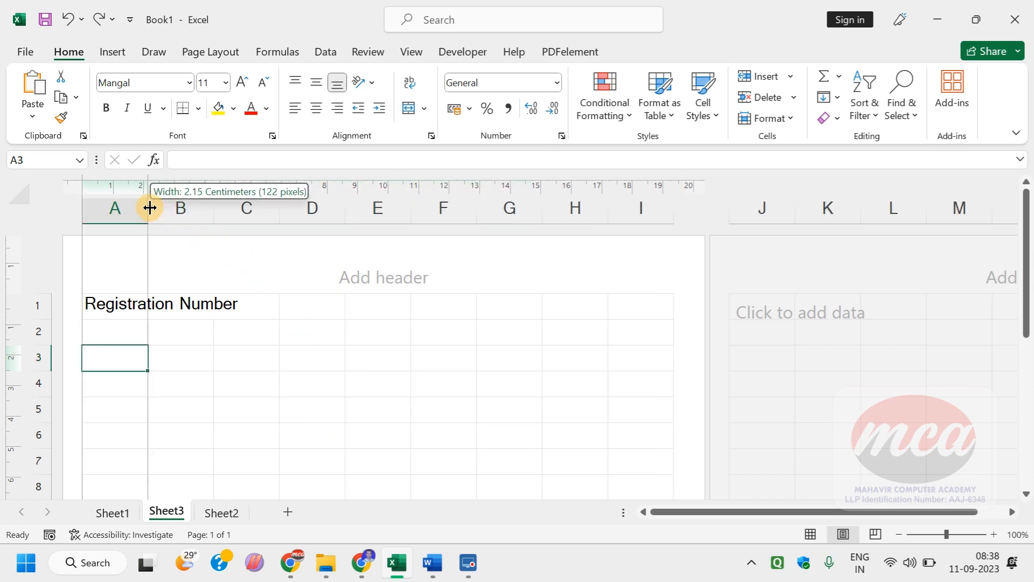
double_click(151, 209)
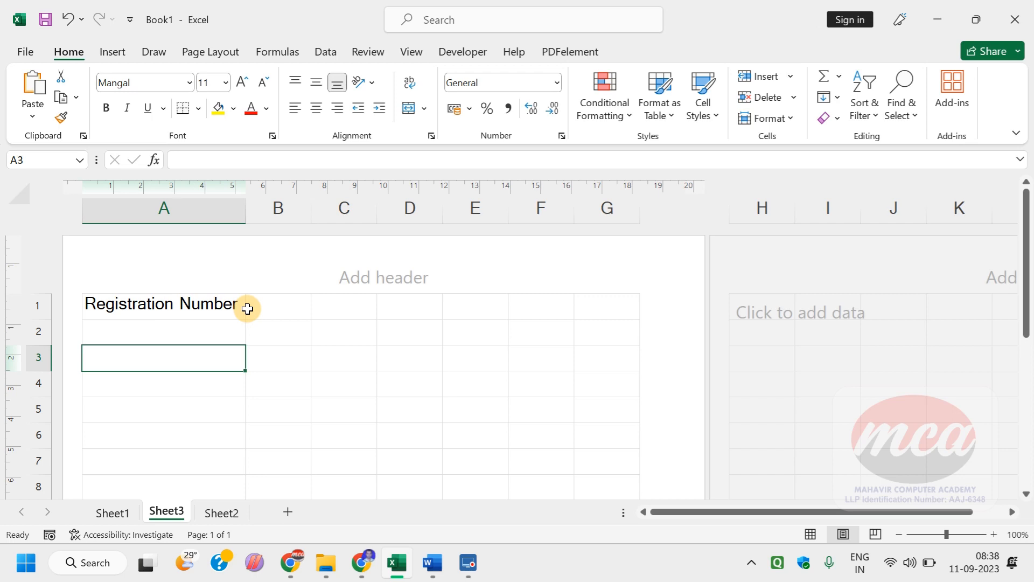
key(ctrl+z)
click(208, 331)
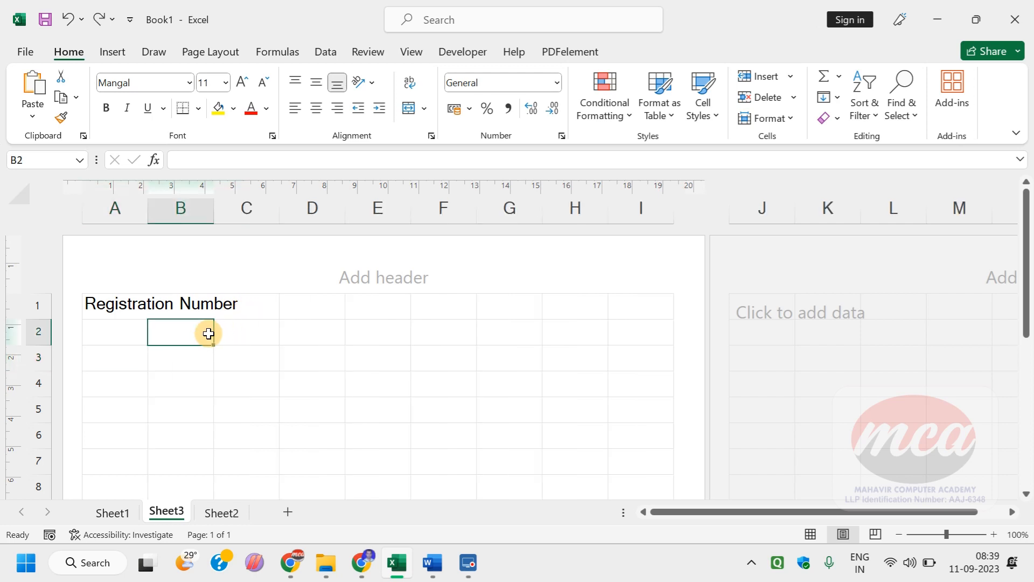
Step: Try wrapping the "Registration Number" text within cell A1 and undo the wrap
click(139, 303)
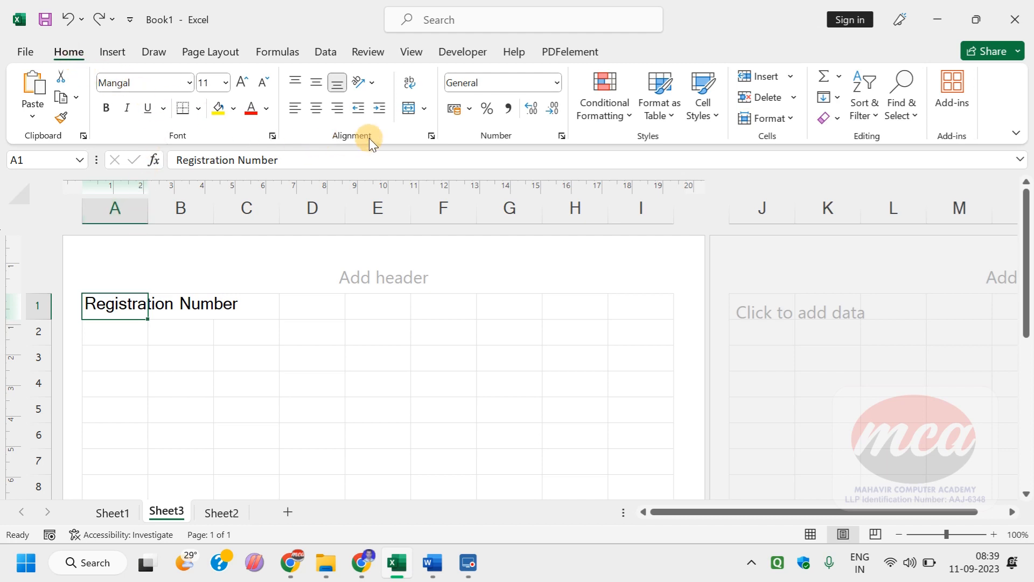
click(409, 84)
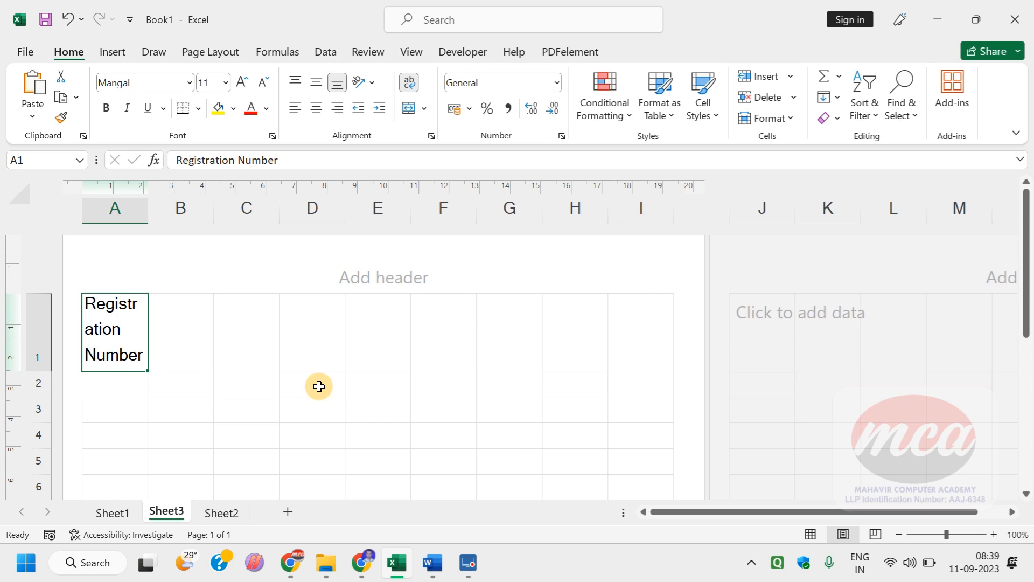
key(ctrl+z)
Step: AutoFit column A to its heading and enter the guide's next heading, "Invoice No.", in cell B1
double_click(149, 207)
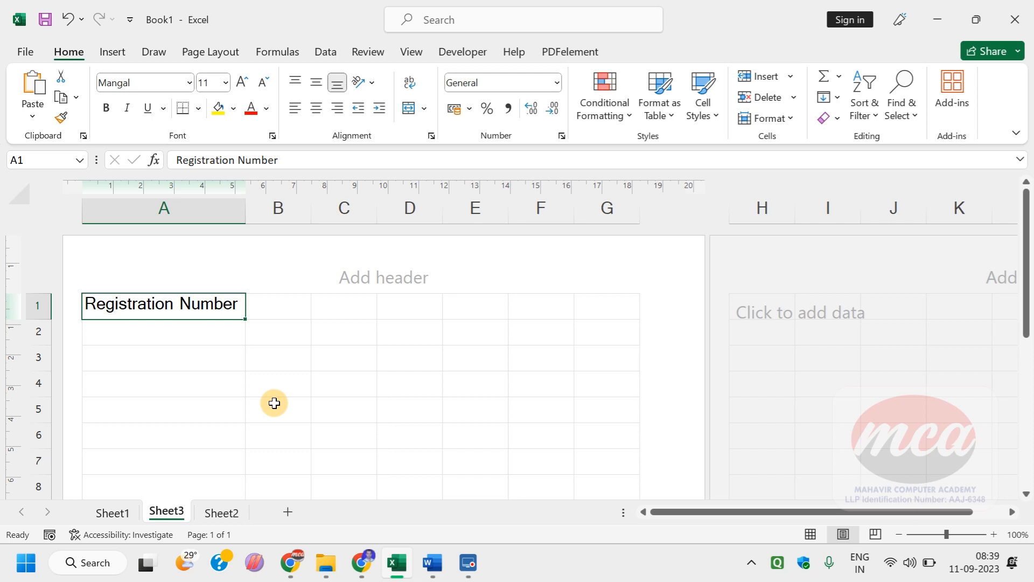
click(298, 307)
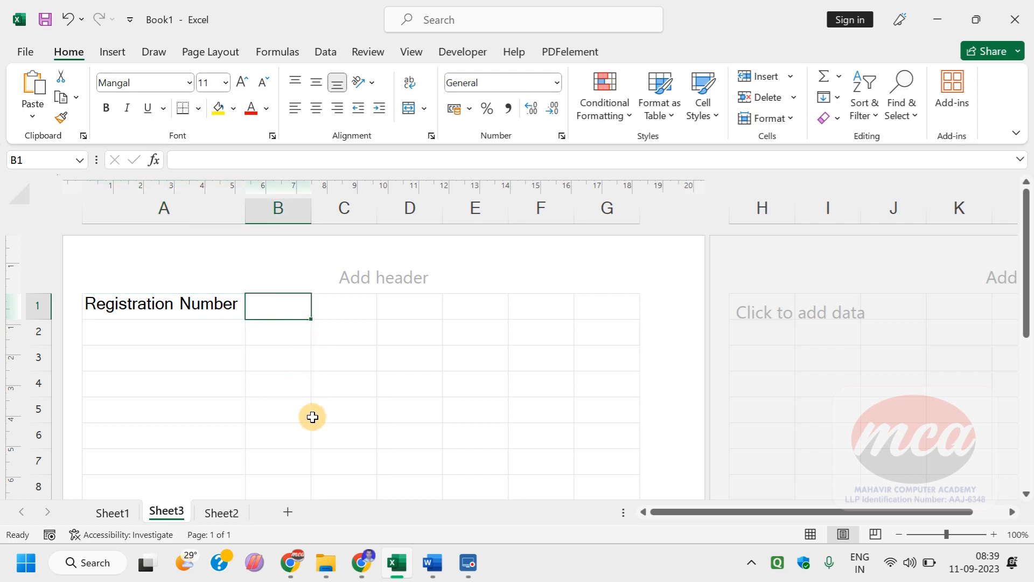
key(alt+Tab)
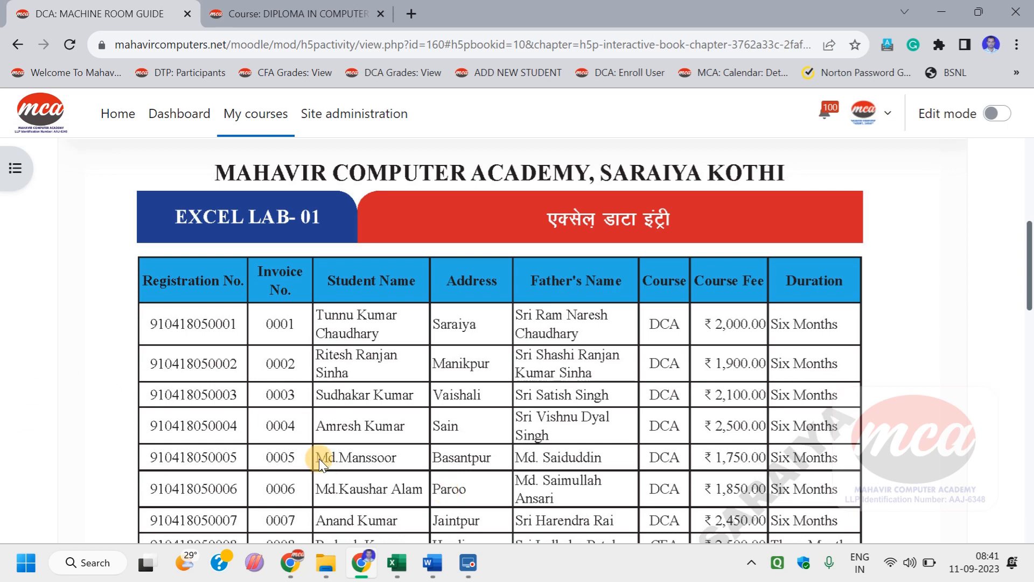
key(alt+Tab)
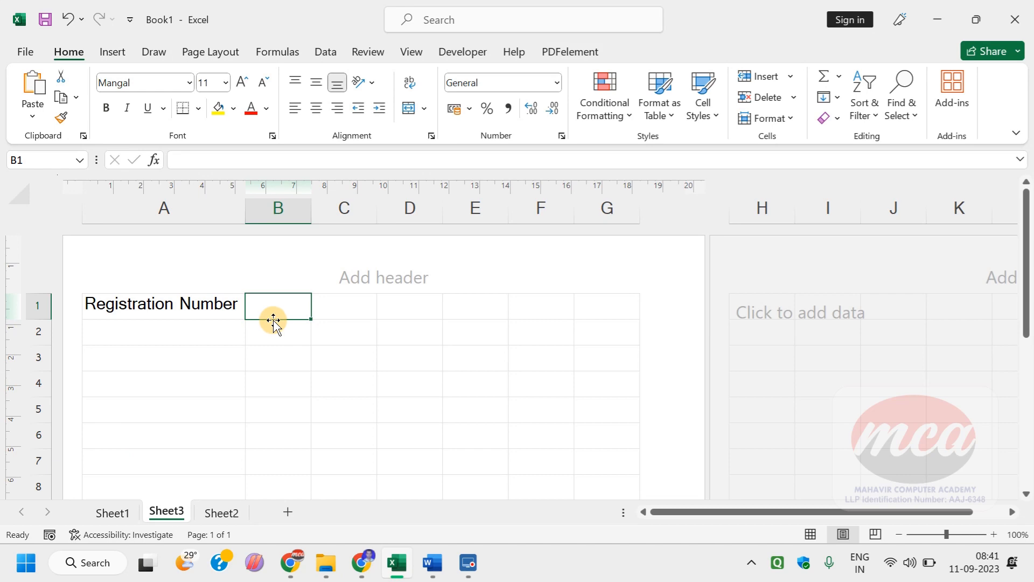
text(Invoi)
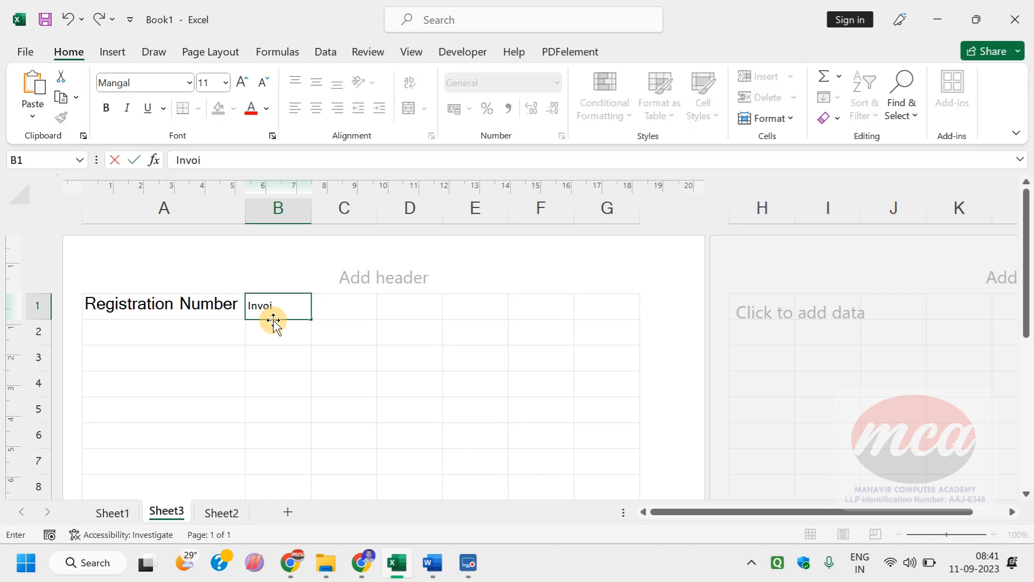
text(ce No.)
key(Tab)
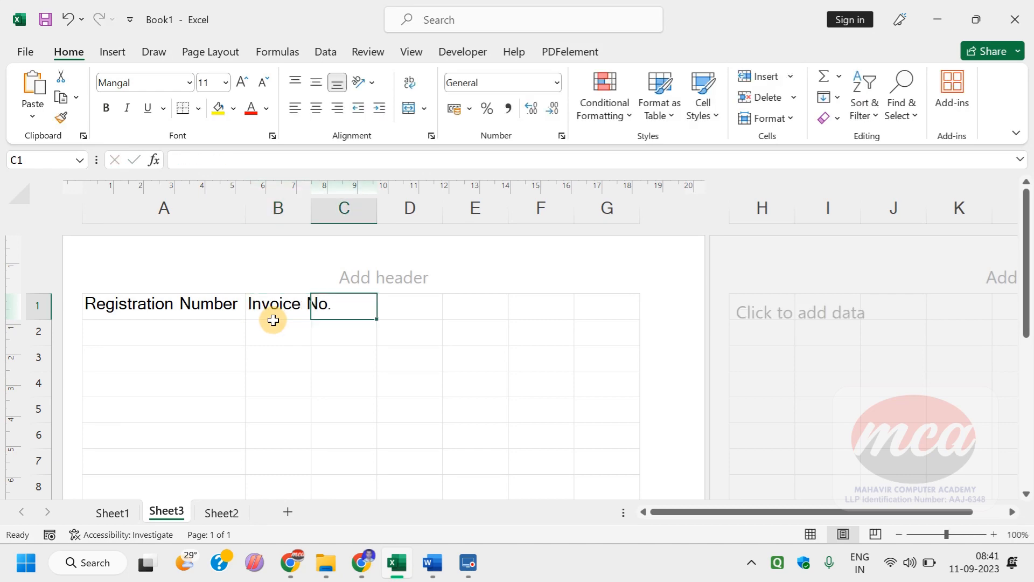
Step: Check the next heading in the Chrome lab table and enter "Student's Name" in Excel cell C1
key(alt+Tab)
key(alt+Tab)
text(Student)
key(BackSpace)
key(BackSpace)
text(nt)
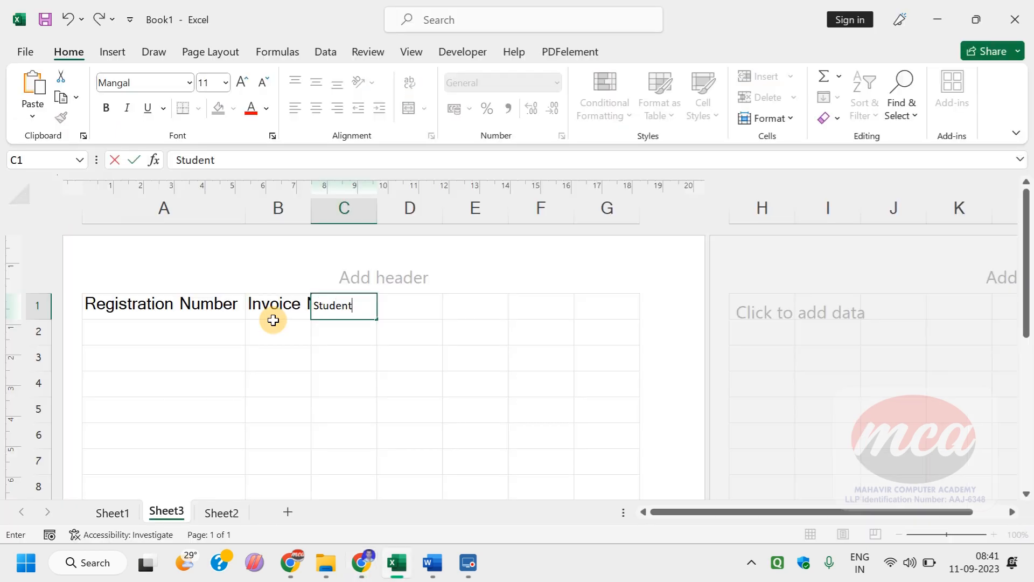
text('s Name)
key(Tab)
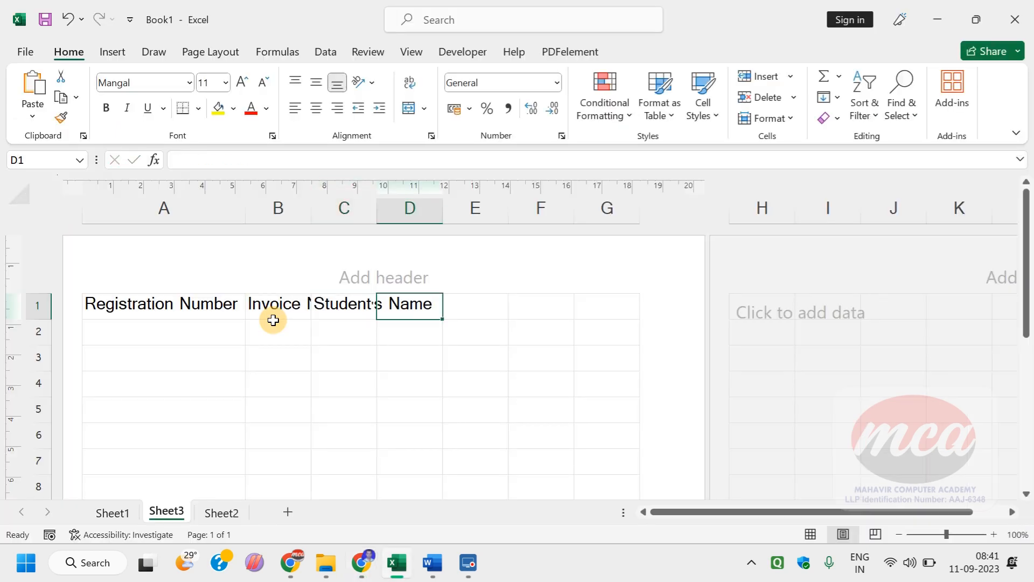
Step: Check the lab table in Chrome for the fourth heading and enter "Address" in Excel cell D1
key(alt+Tab)
Step: Check the fifth heading in Chrome, enter "Fathers' name" in Excel cell E1, and return to the lab table in Chrome
key(alt+Tab)
text(Address)
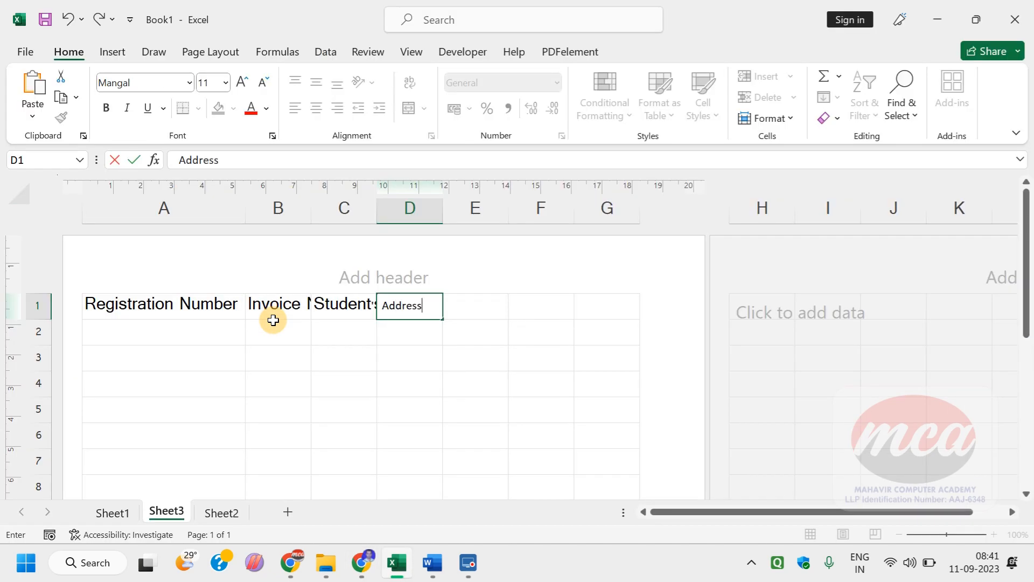
key(Tab)
key(alt+Tab)
key(alt+Tab)
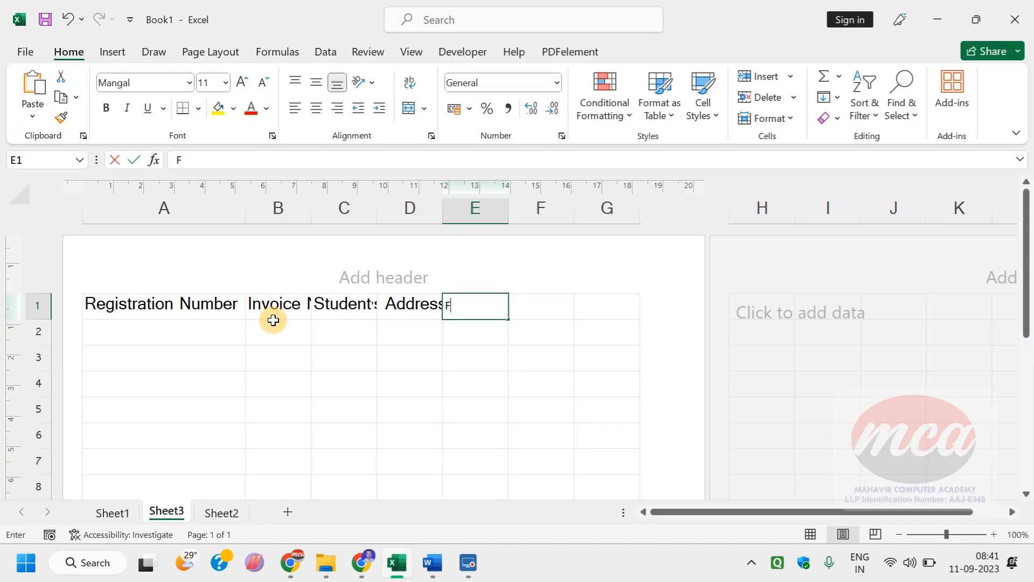
text(Fah)
key(BackSpace)
text(thr's)
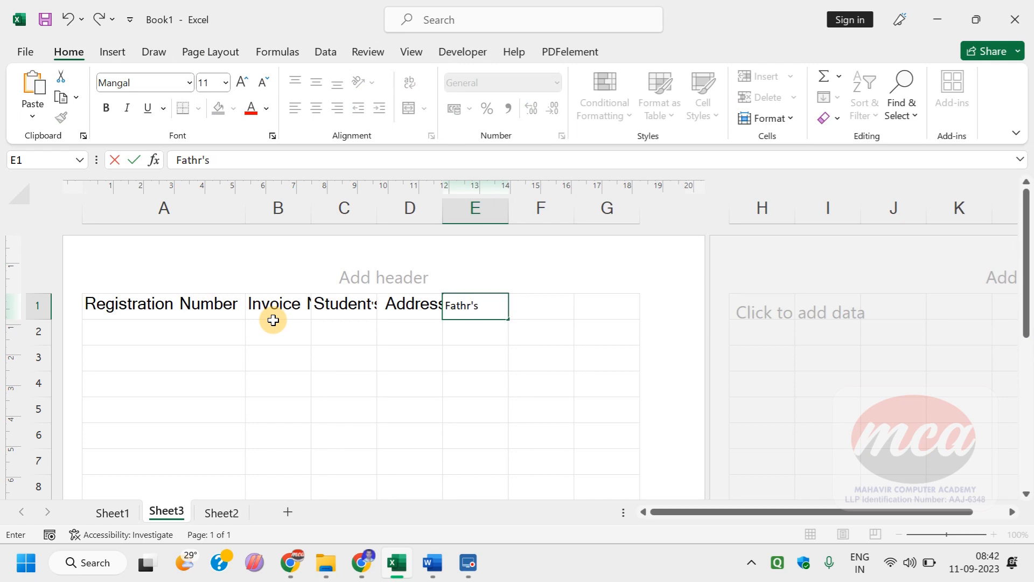
key(BackSpace)
key(BackSpace)
key(BackSpace)
text(ers' name)
key(Tab)
key(alt+Tab)
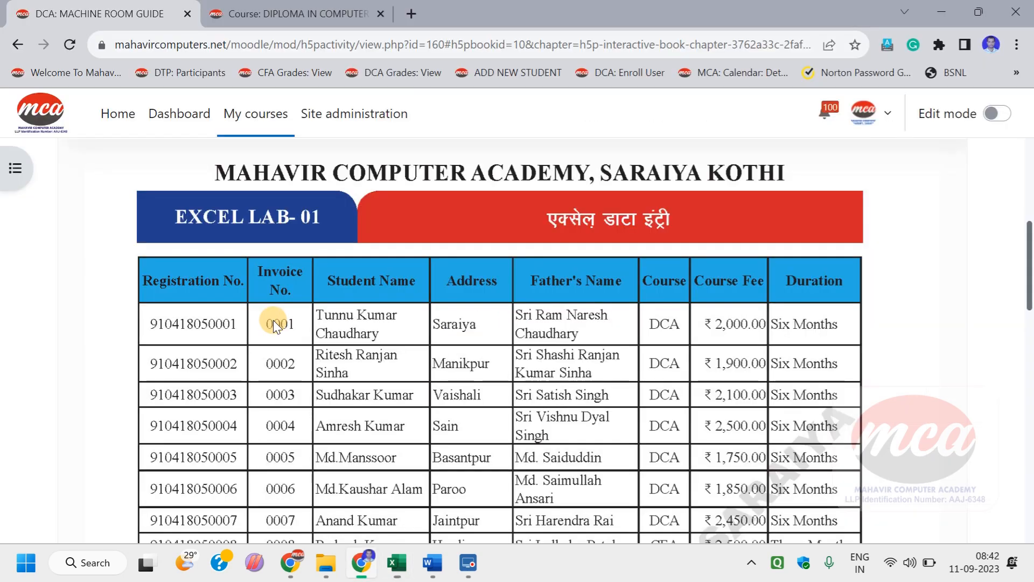
Step: Switch to Excel and enter the heading "course" in cell F1
key(alt+Tab)
text(course)
key(Tab)
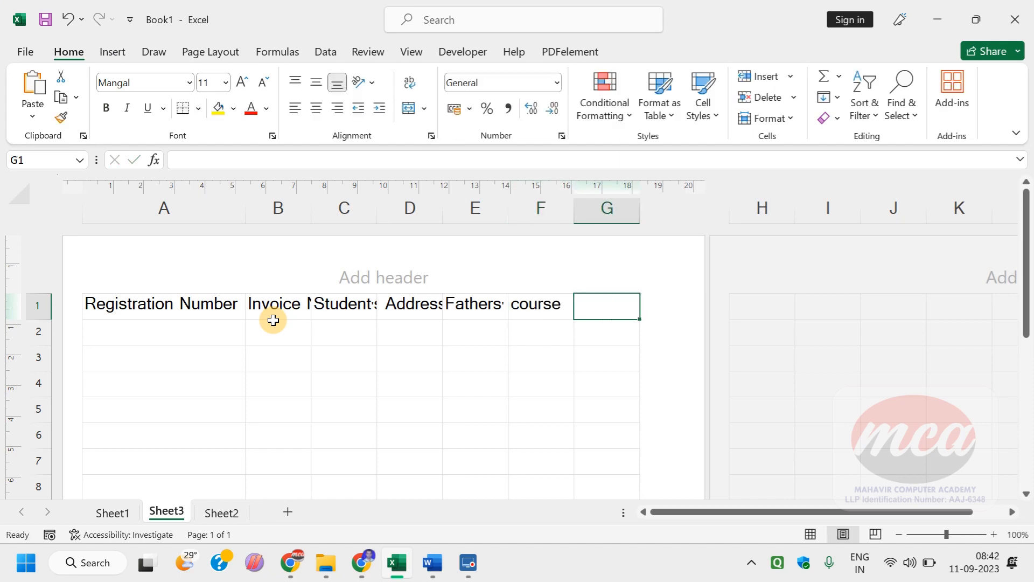
Step: Check the next heading in the Chrome lab table and enter "Course fee" in Excel cell G1
key(Tab)
key(alt+Tab)
key(alt+Tab)
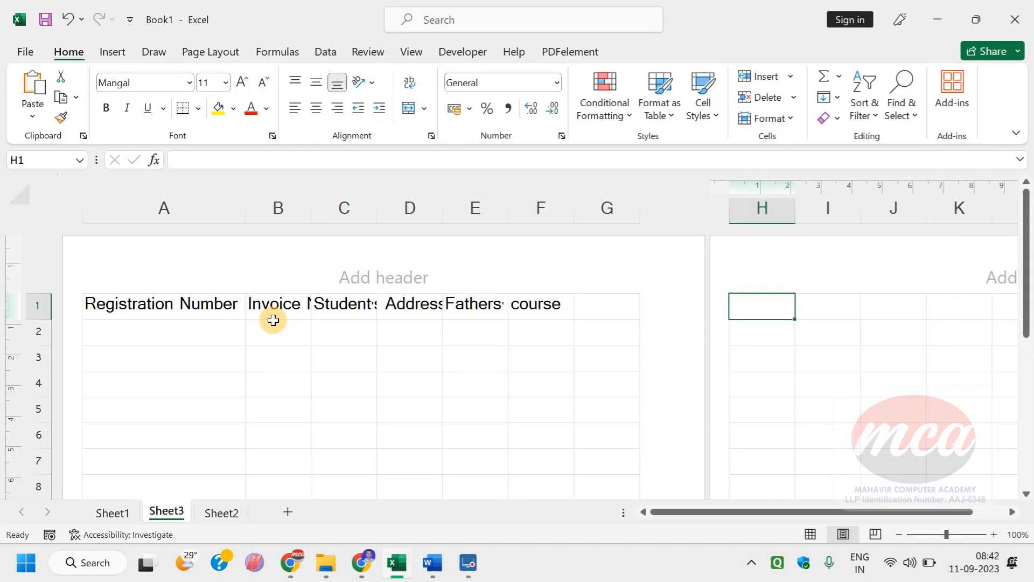
key(Left)
key(alt)
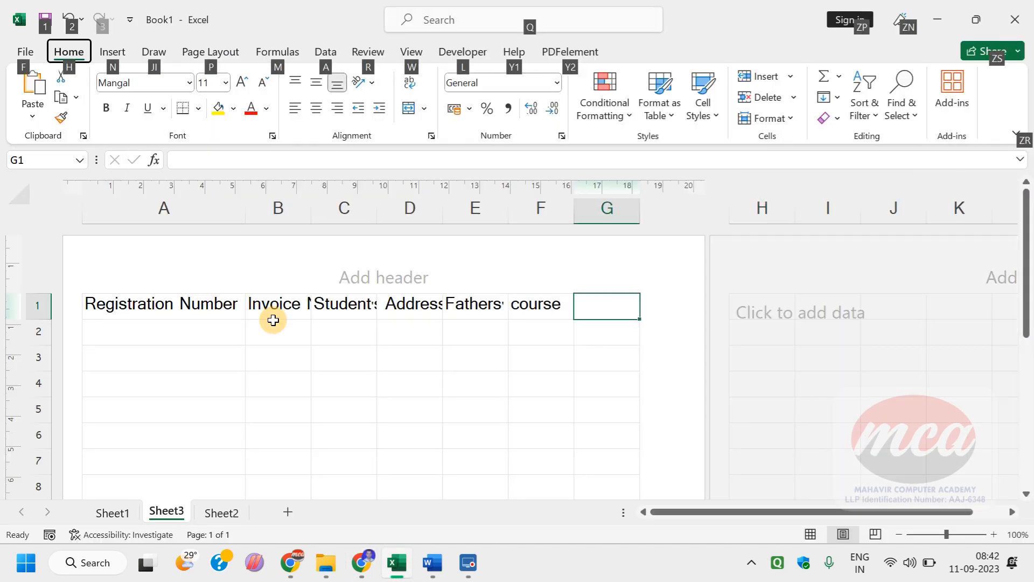
drag(427, 390, 478, 371)
click(580, 305)
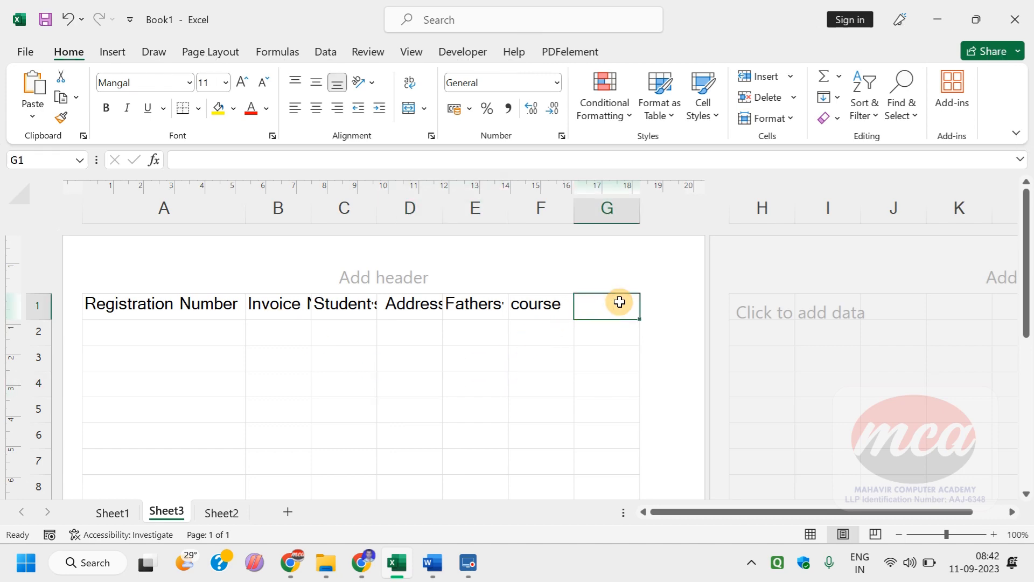
text(Cours)
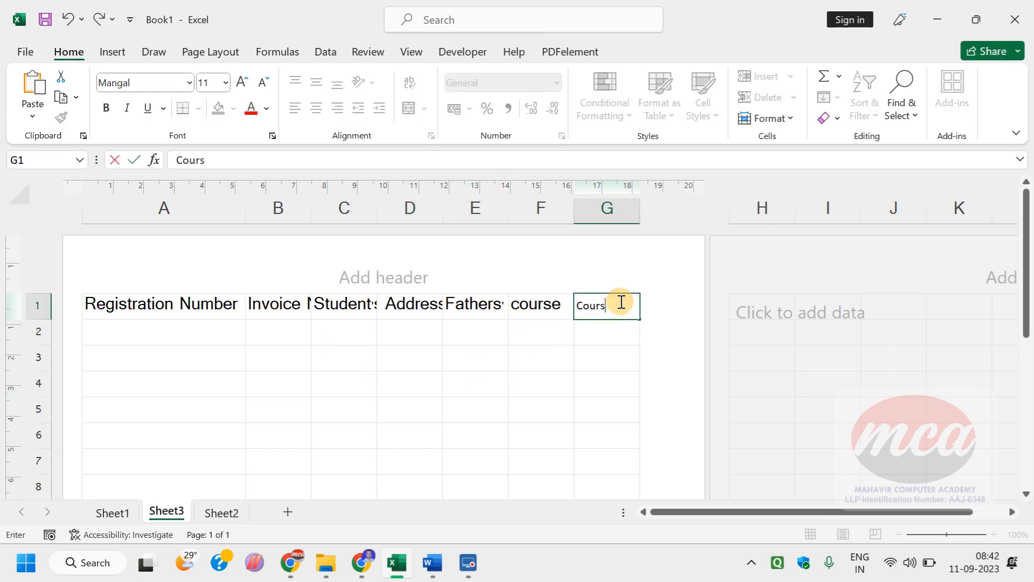
text(e fee)
Step: Check the last heading in the Chrome lab table and enter "Duration" in Excel cell H1
key(alt+Tab)
key(alt+Tab)
key(Tab)
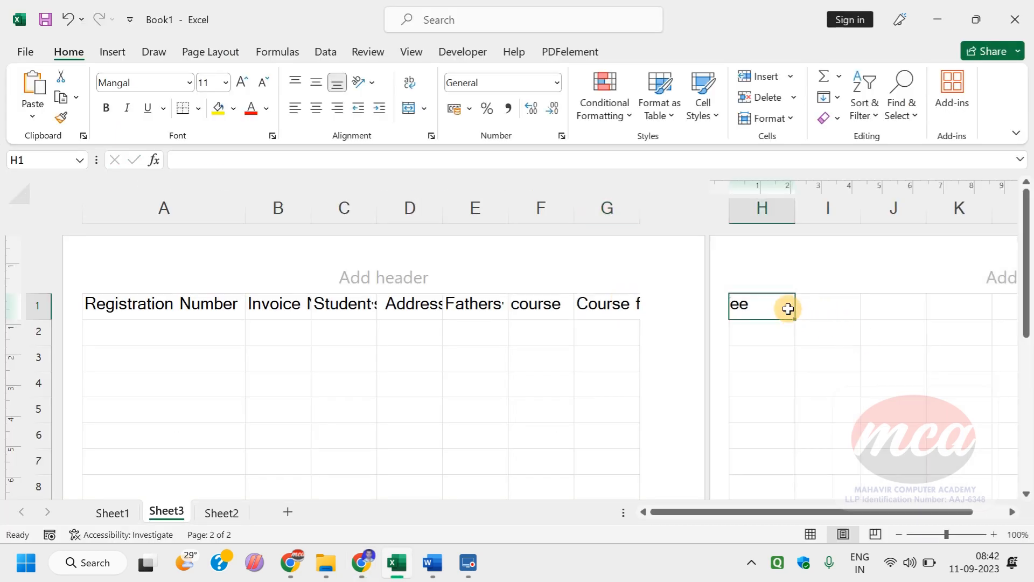
text(Duration)
key(Return)
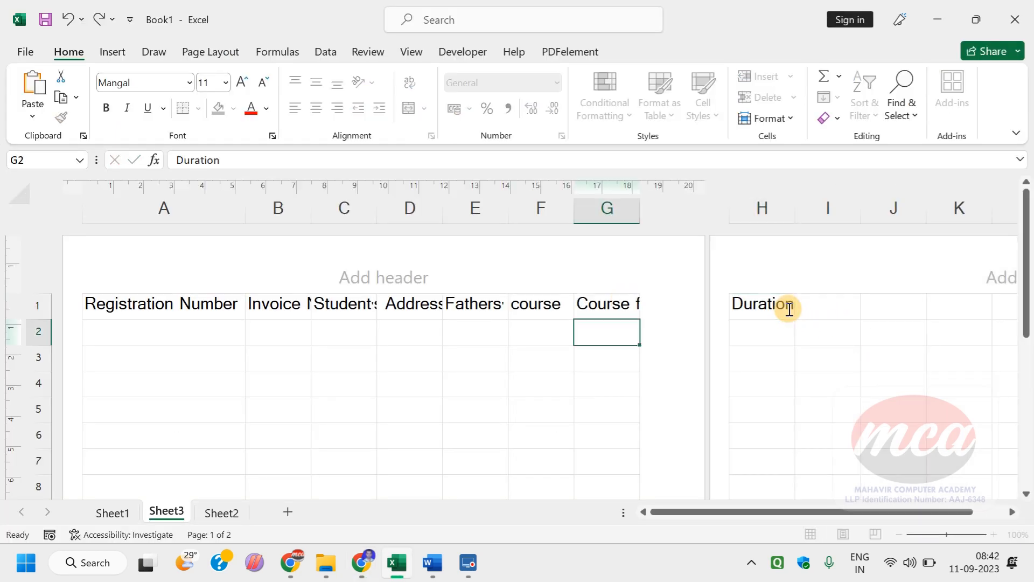
Step: Examine both pages of Sheet3 in the print preview to see how the headings split, and return to the worksheet
drag(348, 355, 412, 412)
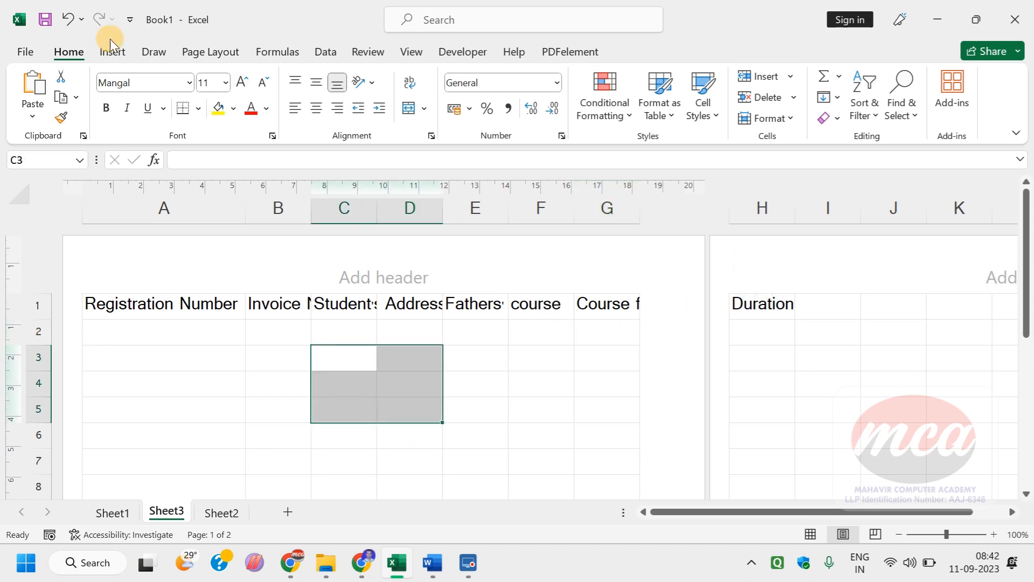
click(32, 49)
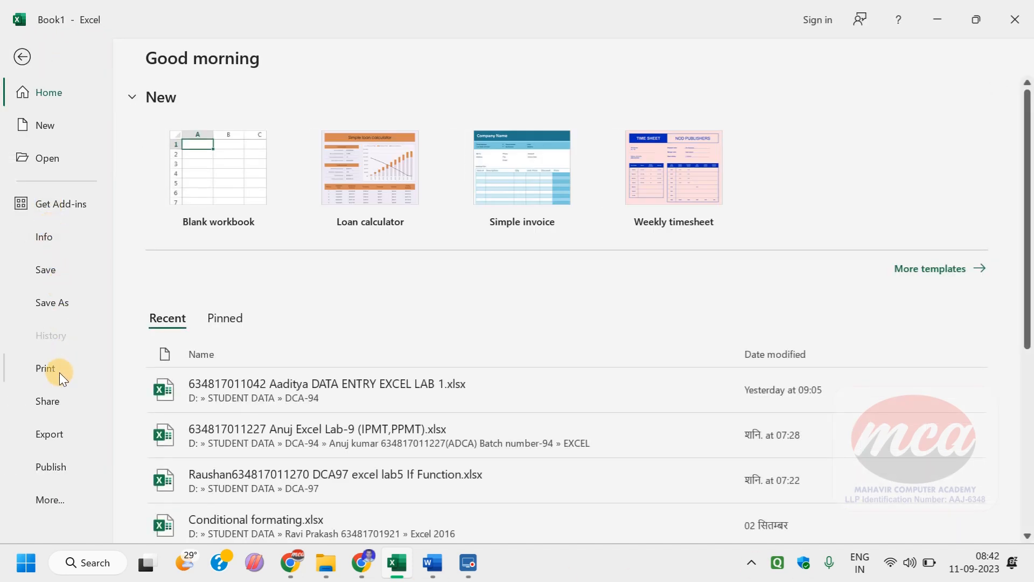
click(59, 373)
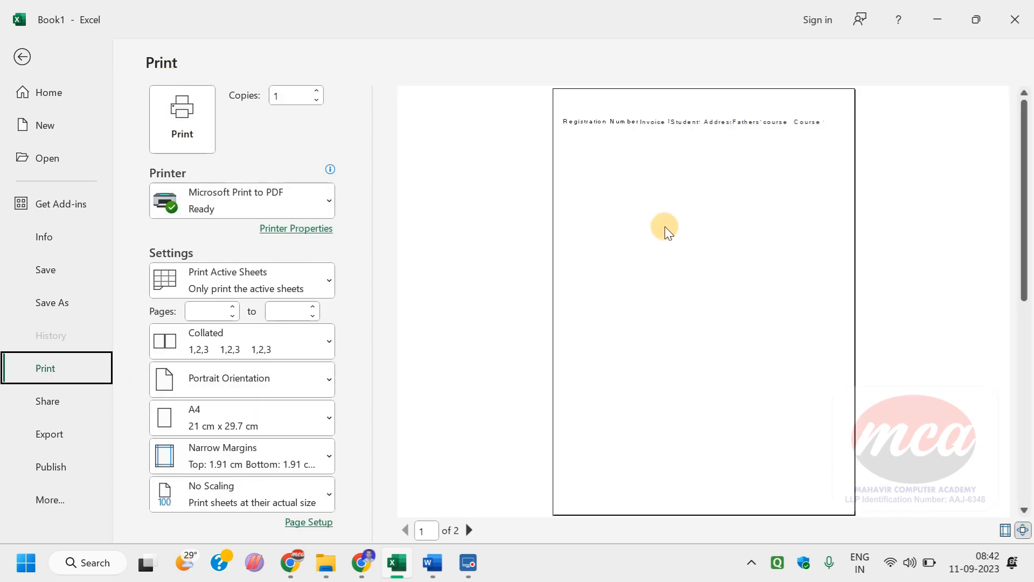
click(469, 530)
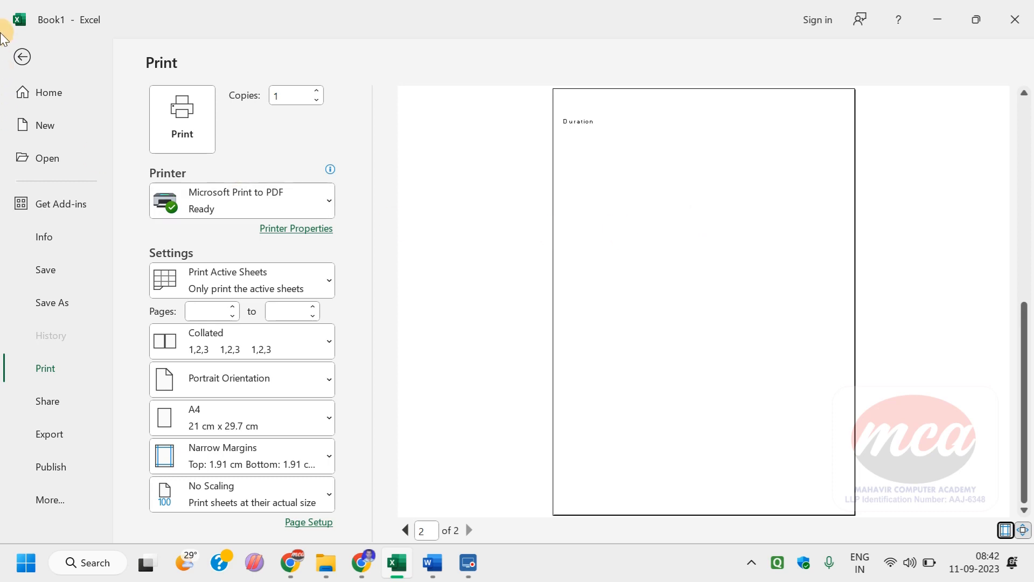
click(22, 56)
click(304, 453)
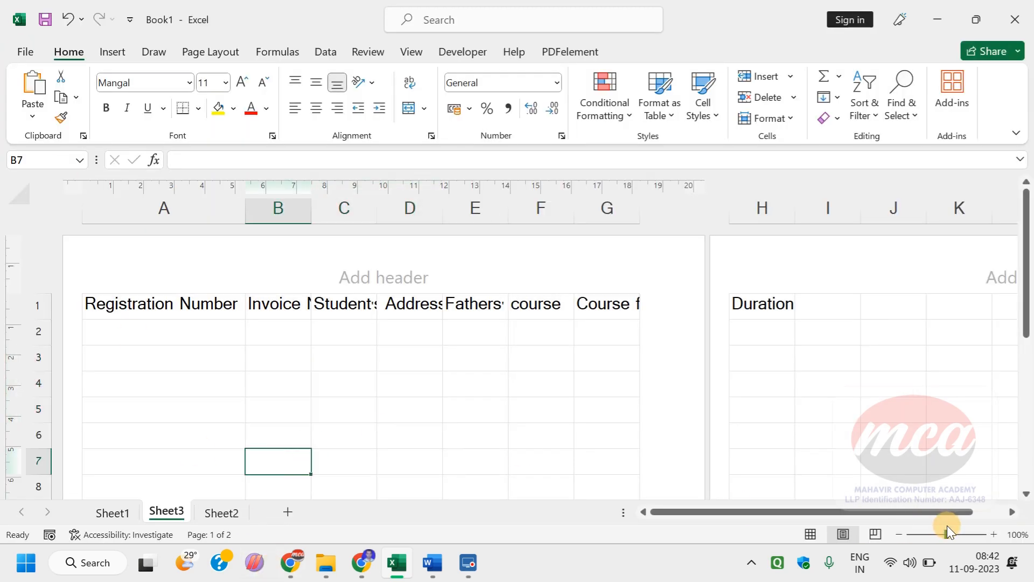
Step: Change the font of the heading row A1:H1 to Times New Roman
click(143, 310)
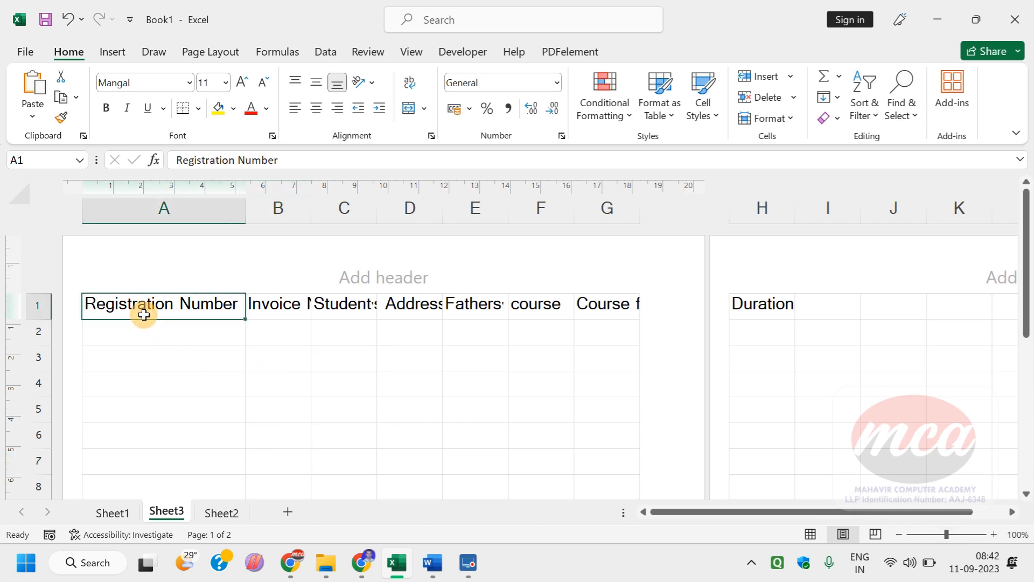
click(217, 339)
click(218, 304)
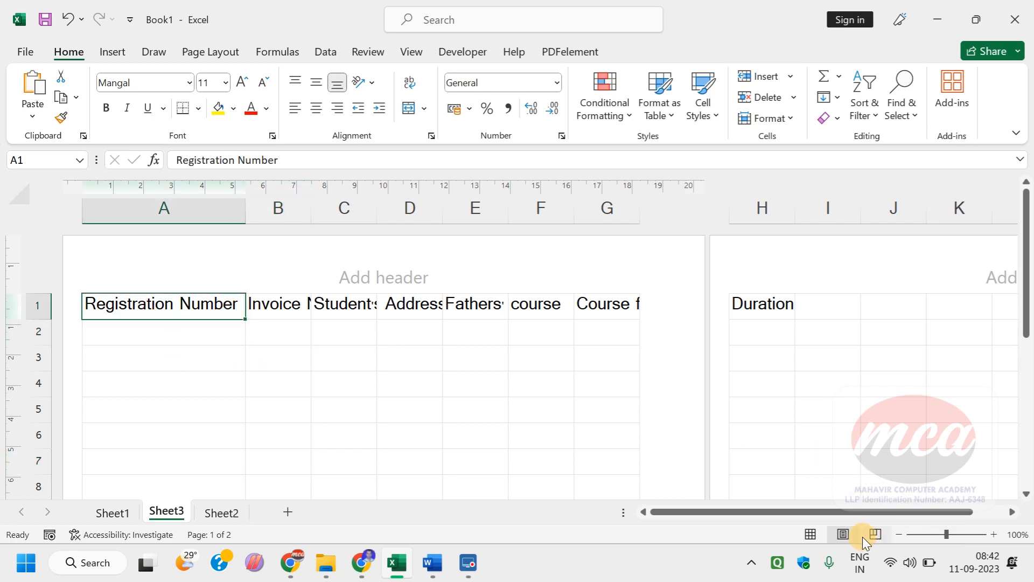
key(ctrl+shift+Right)
click(173, 77)
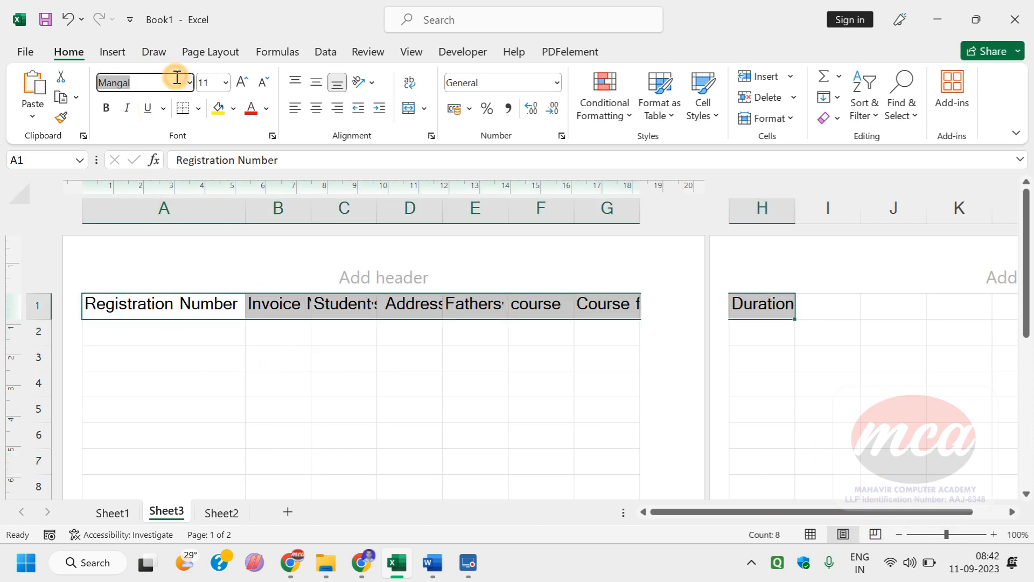
text(Times New Roman)
key(Return)
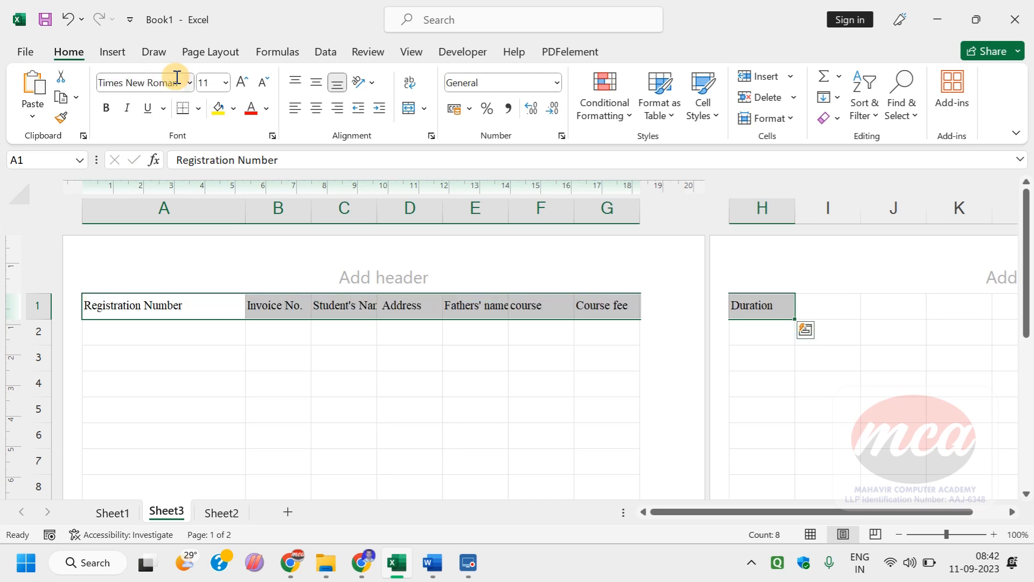
click(195, 408)
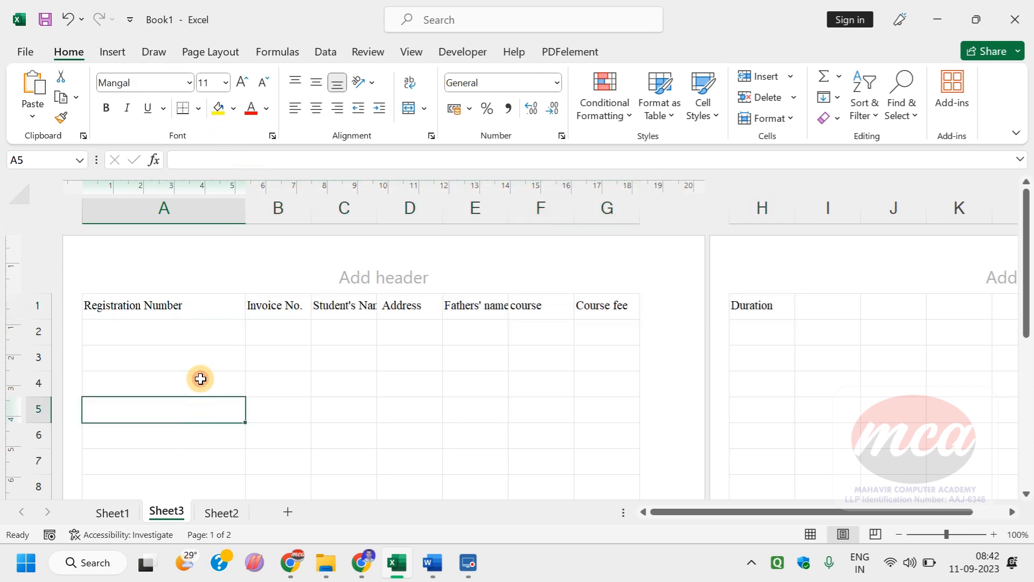
Step: AutoFit column A to the "Registration Number" heading
click(203, 313)
click(205, 340)
click(215, 353)
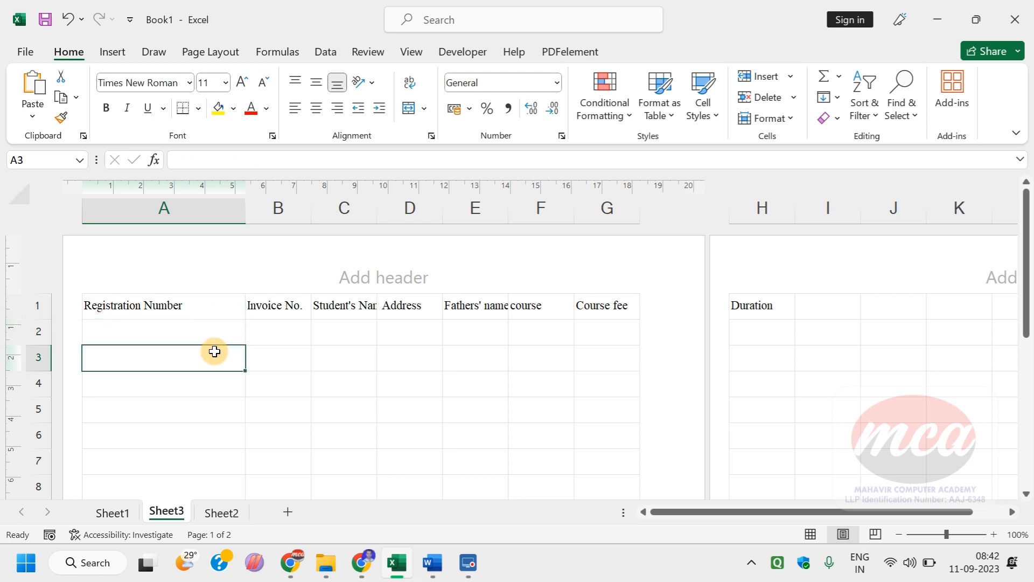
click(236, 333)
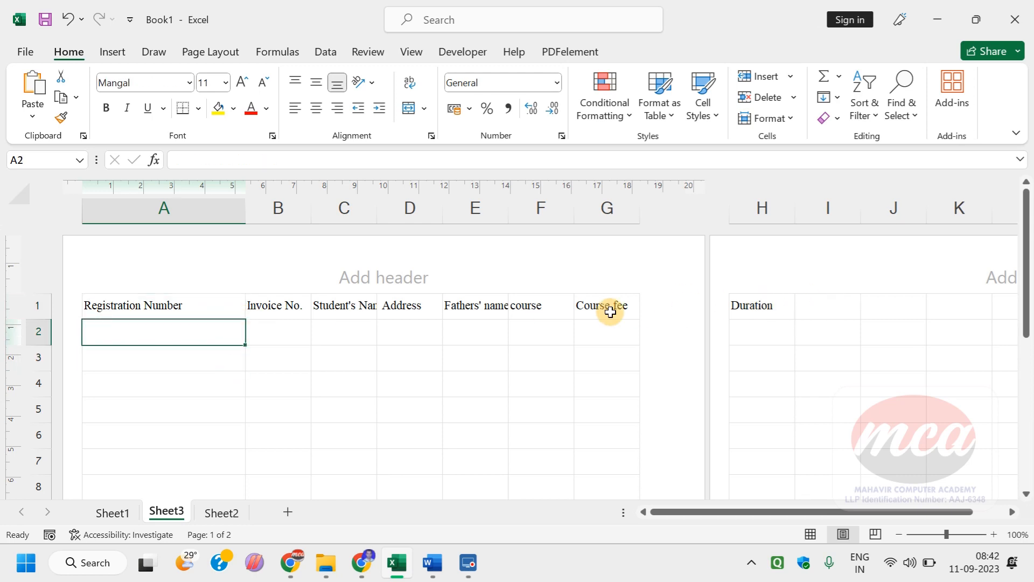
double_click(245, 208)
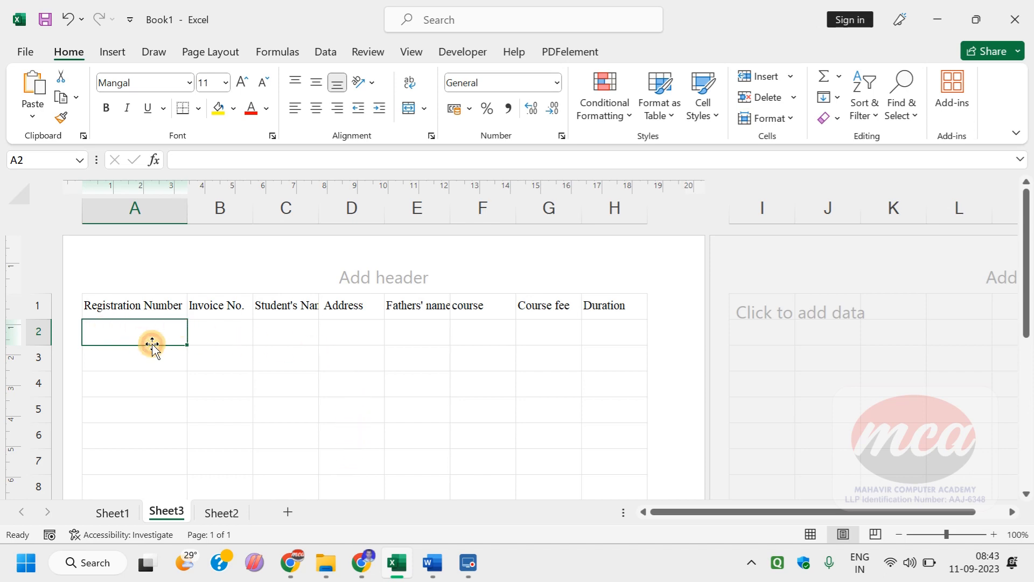
Step: Check the registration number format in the Chrome lab table and enter the first student's registration number in Excel cell A2
key(alt+Tab)
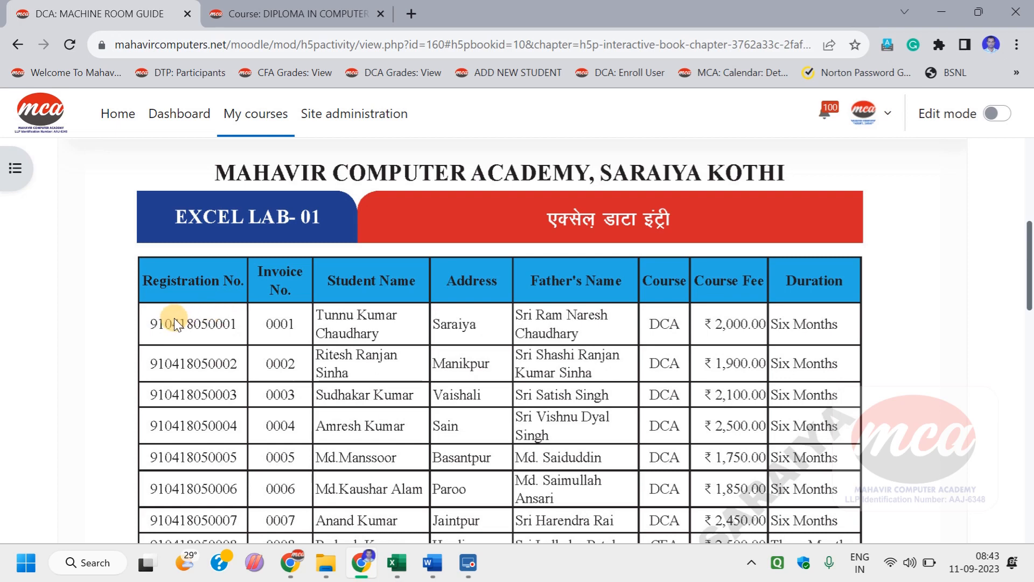
key(alt+Tab)
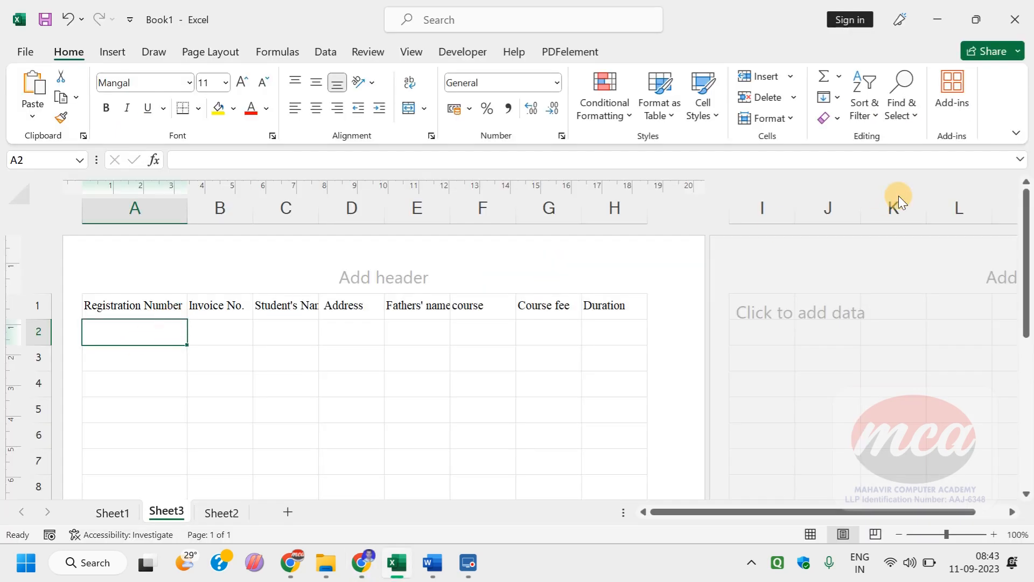
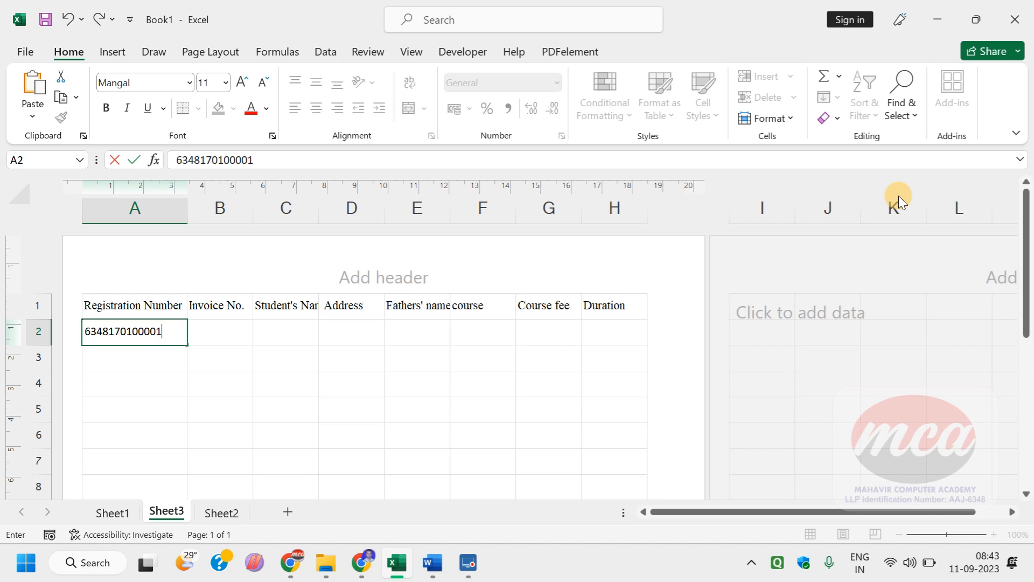
key(Tab)
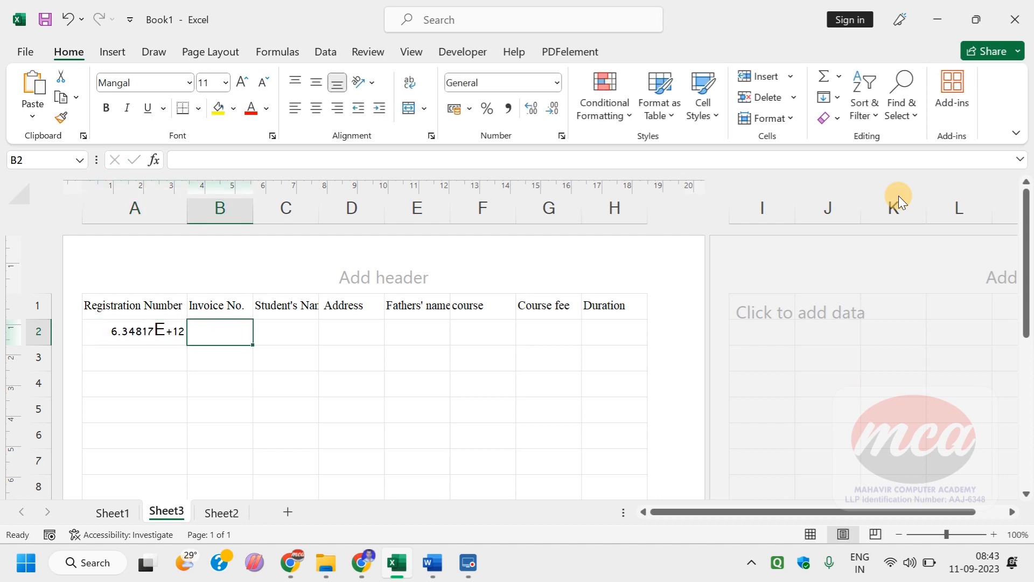
Step: Select the whole table A1:H2 and set its font to Times New Roman
key(ctrl+a)
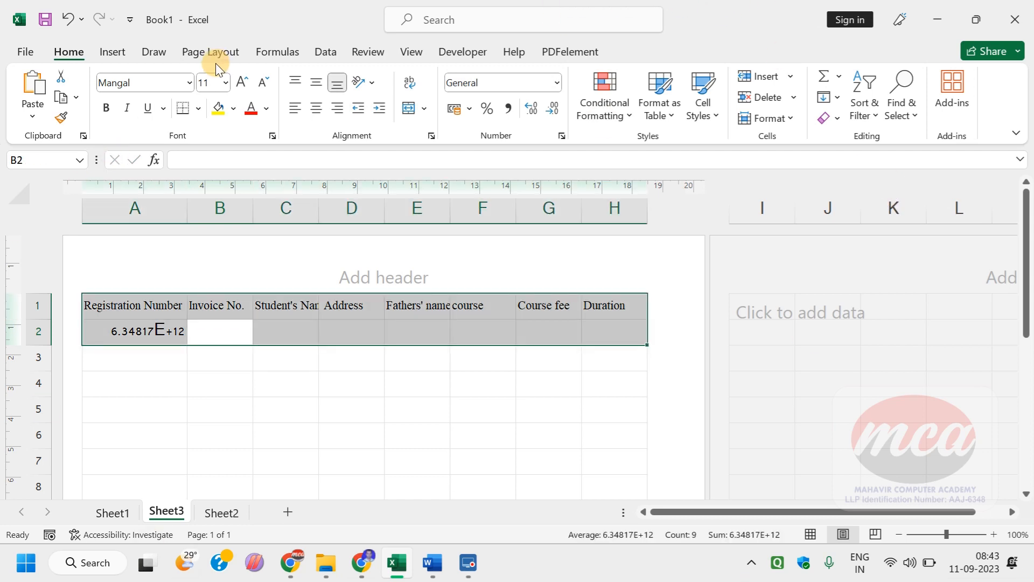
click(143, 85)
text(Times New Roman)
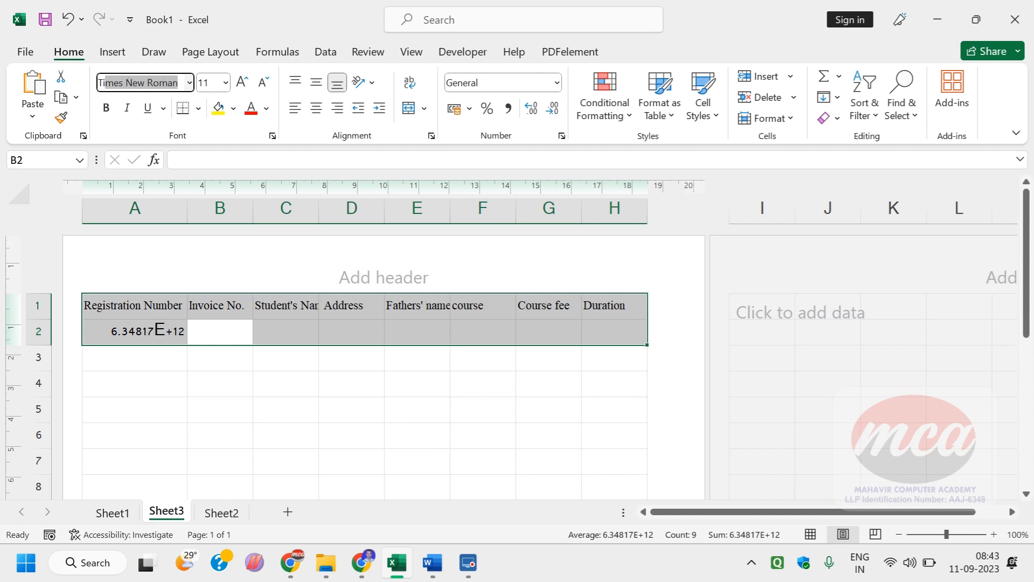
key(Return)
click(214, 410)
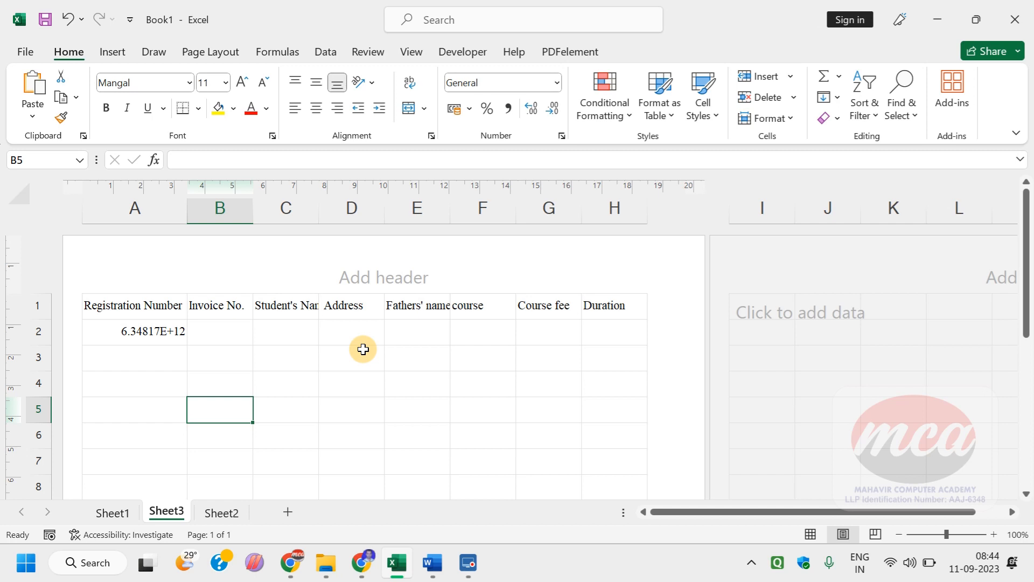
Step: Open the registration number in cell A2 for editing
key(Left)
key(shift+Up)
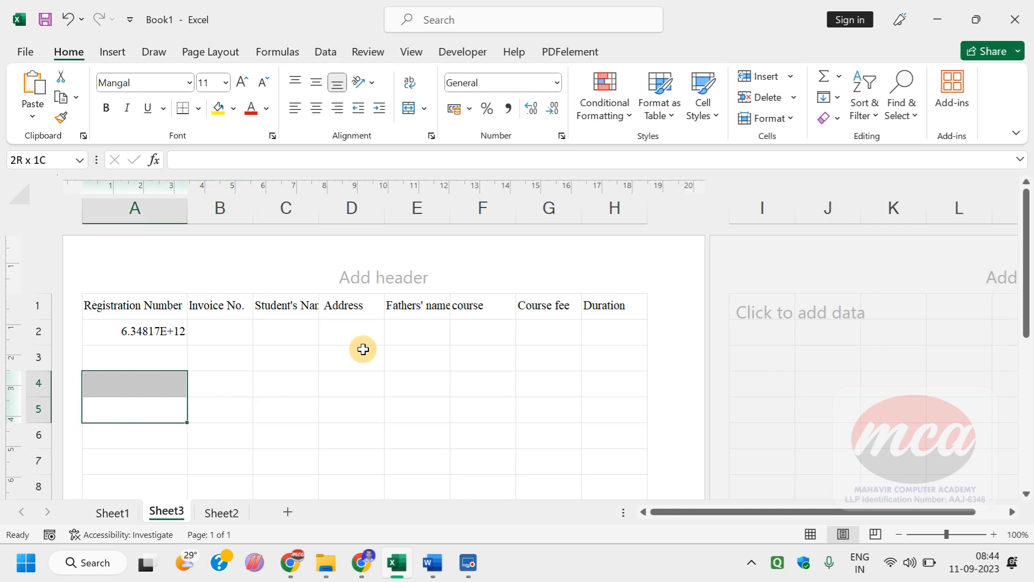
key(Up)
key(Up)
key(Up)
key(F2)
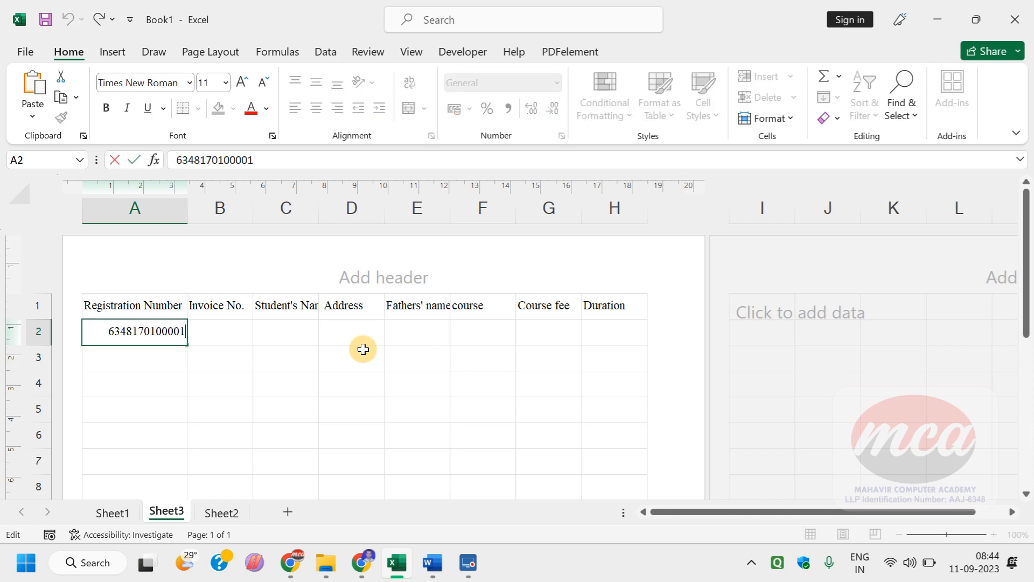
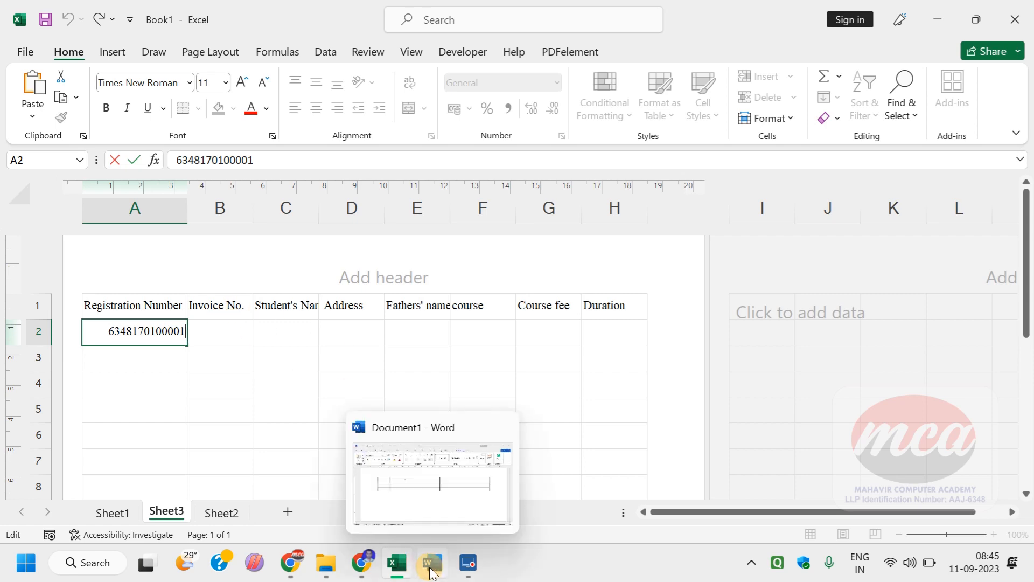
Step: Switch to the Chrome lab table, examine the length and sequence of its registration numbers, and return to Excel
click(376, 560)
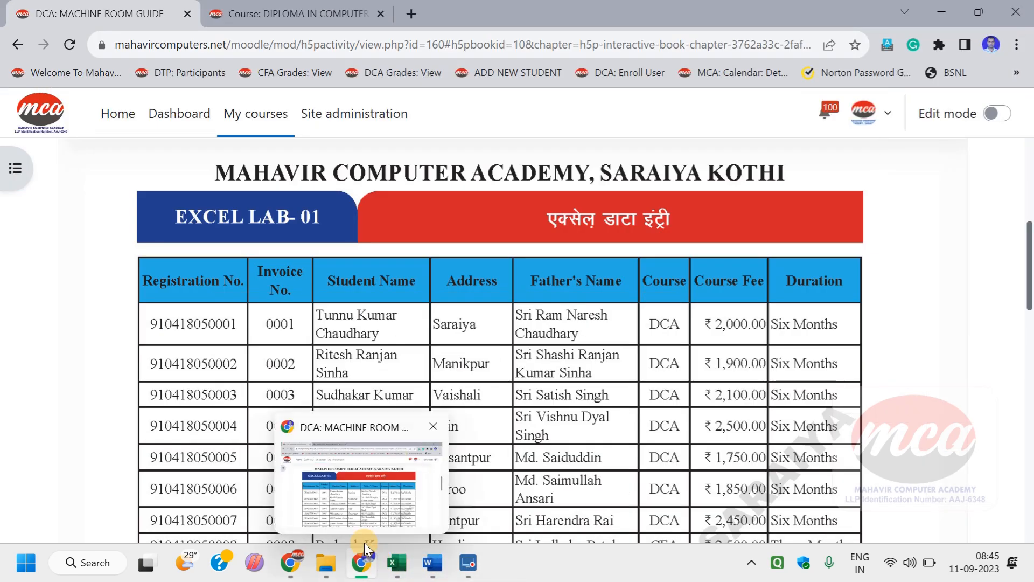
scroll(178, 201, down, 2)
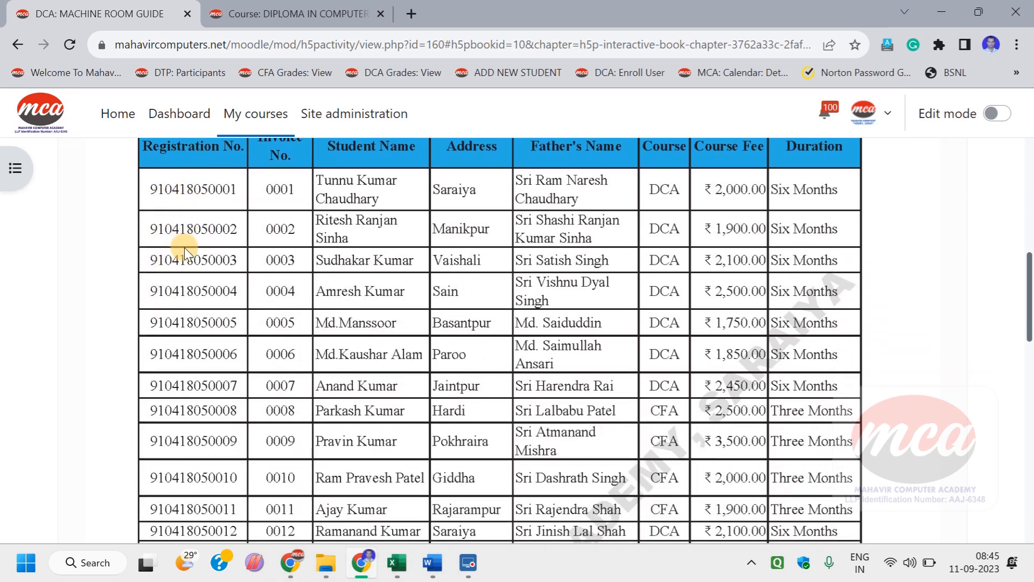
scroll(211, 411, down, 5)
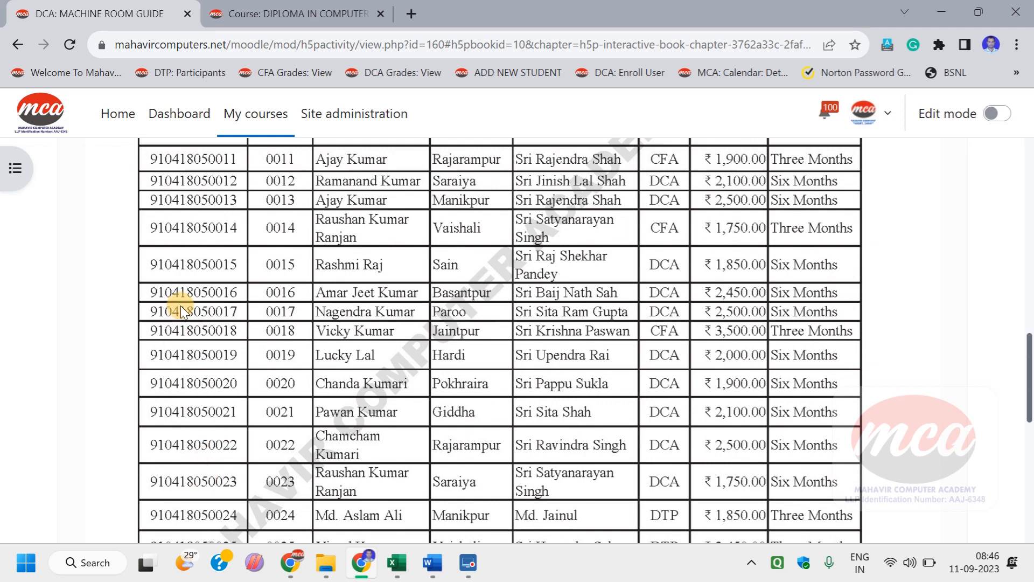
scroll(194, 476, up, 9)
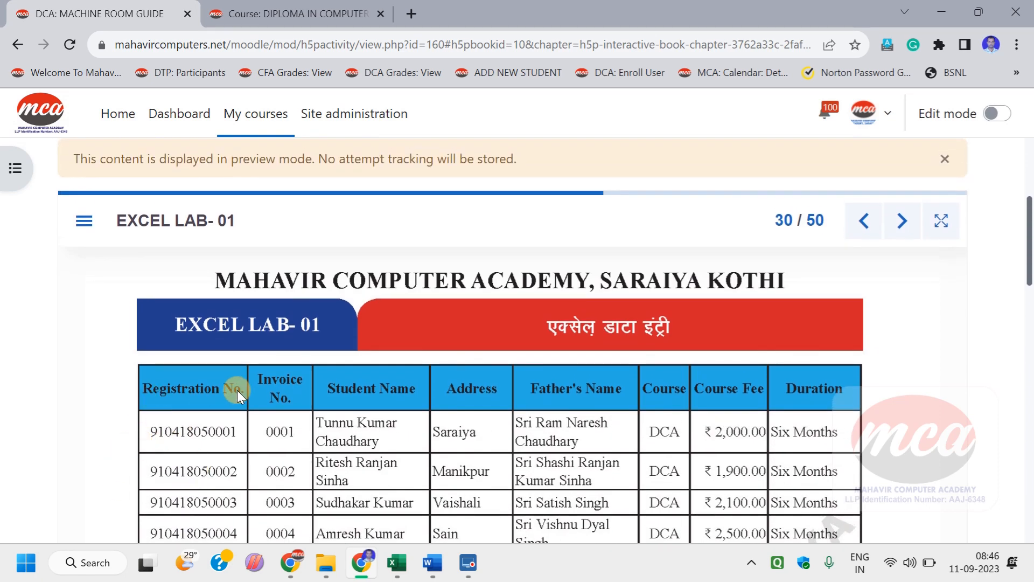
scroll(221, 315, down, 8)
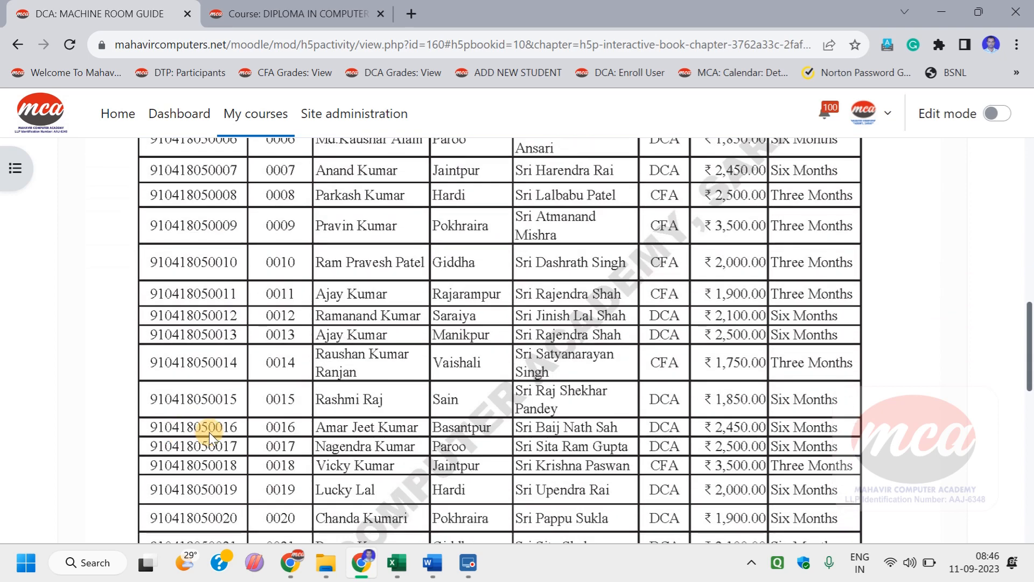
click(395, 562)
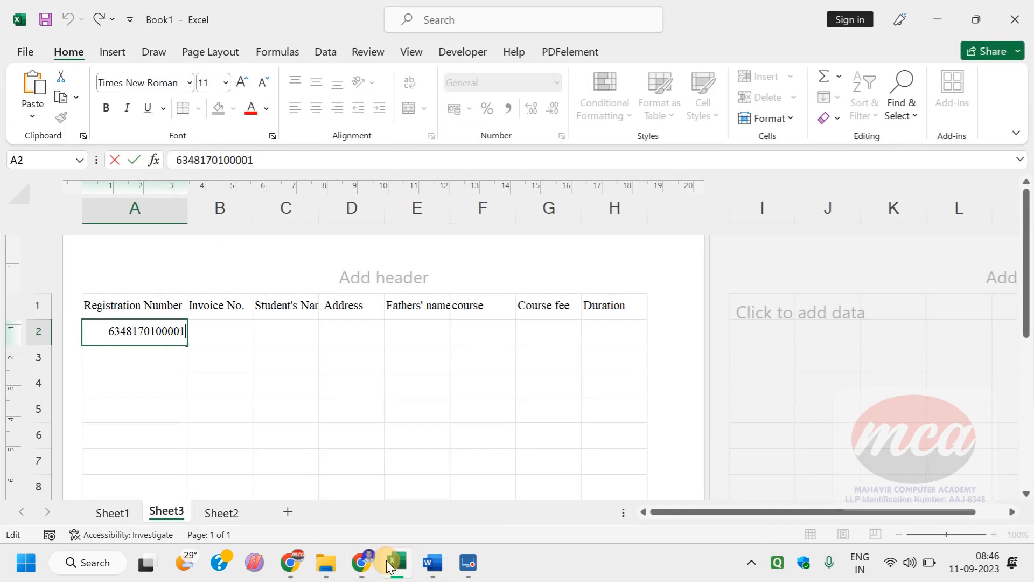
Step: Leave the edit of cell A2 and compare the number shown in the cell with its stored registration number
click(143, 356)
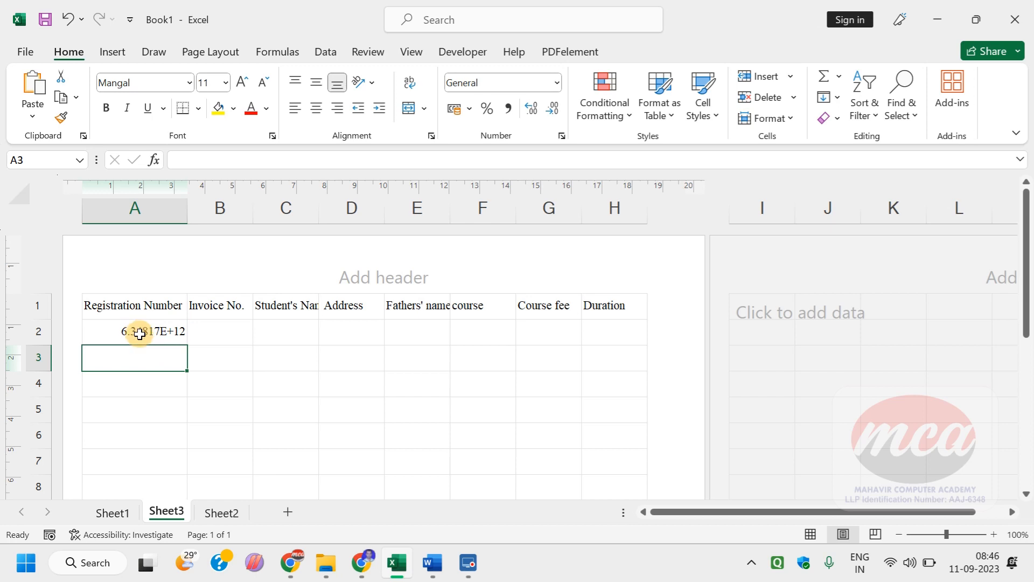
click(140, 331)
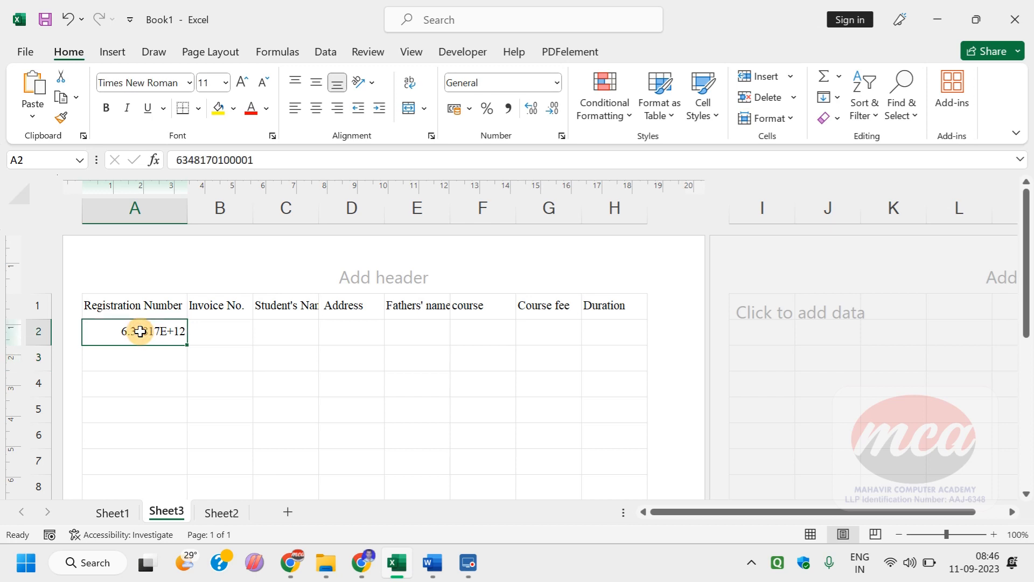
click(141, 378)
click(138, 459)
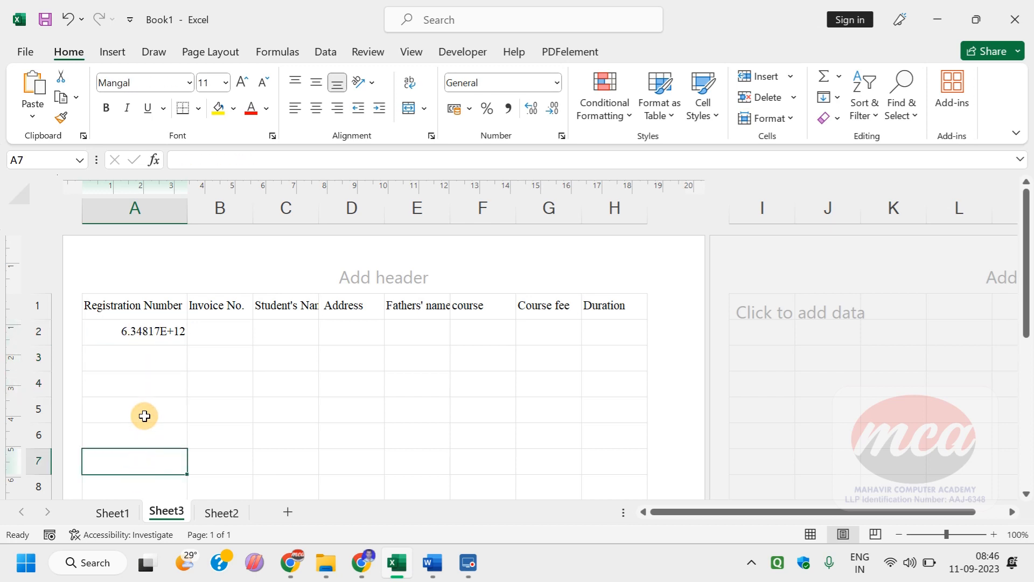
click(144, 416)
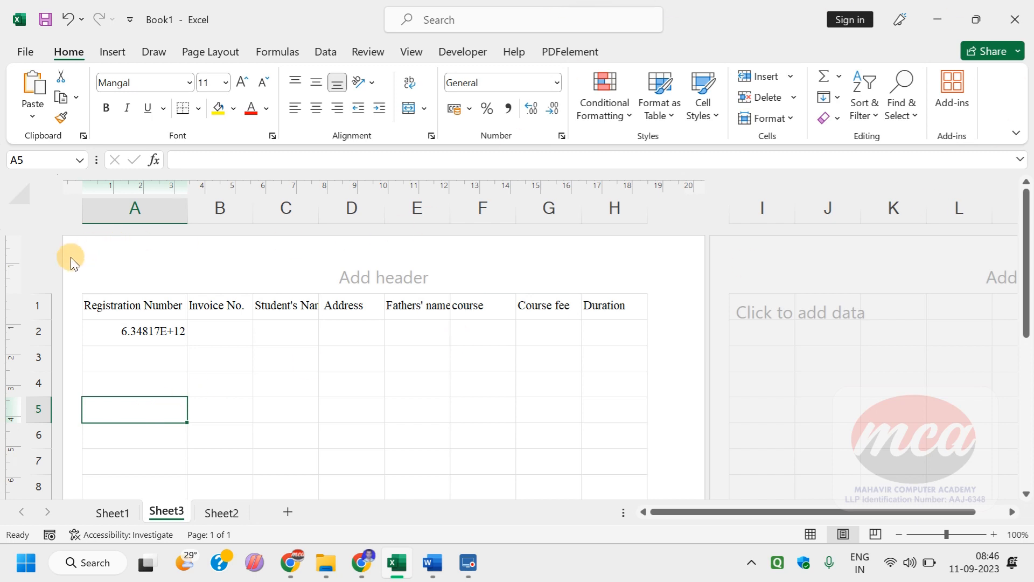
Step: Format all of column A as Number with 0 decimal places
click(127, 205)
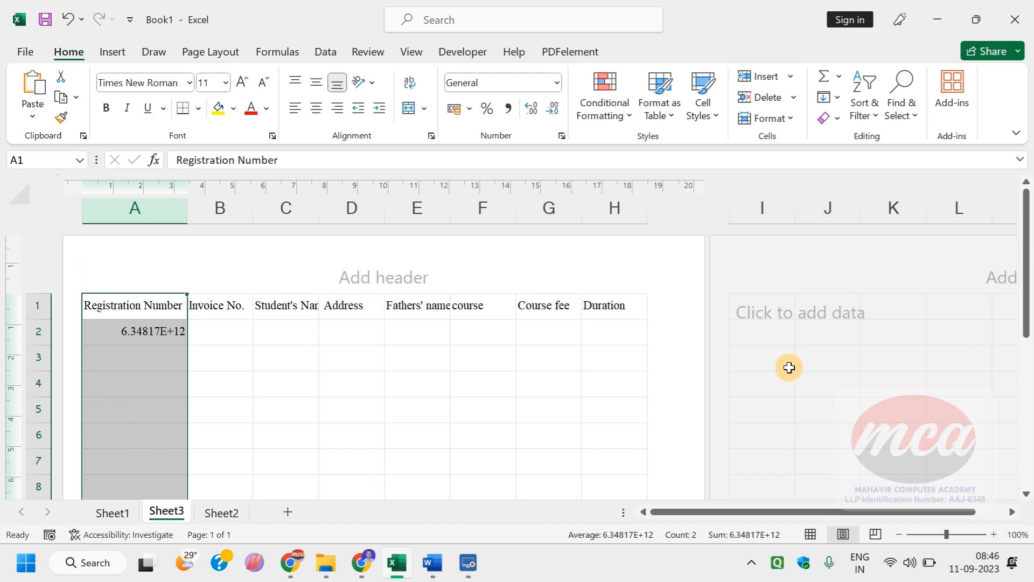
right_click(143, 425)
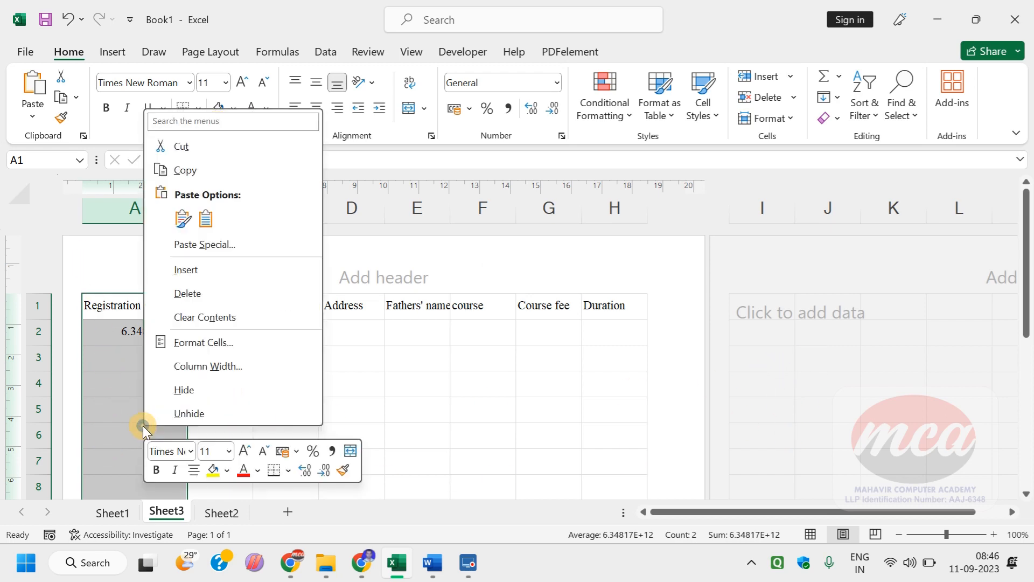
click(203, 344)
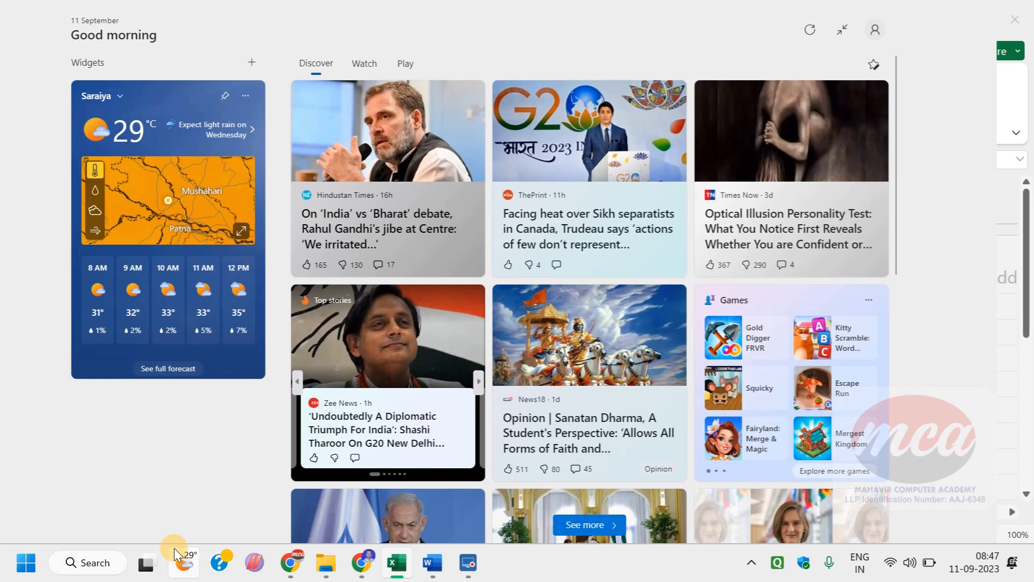
click(173, 547)
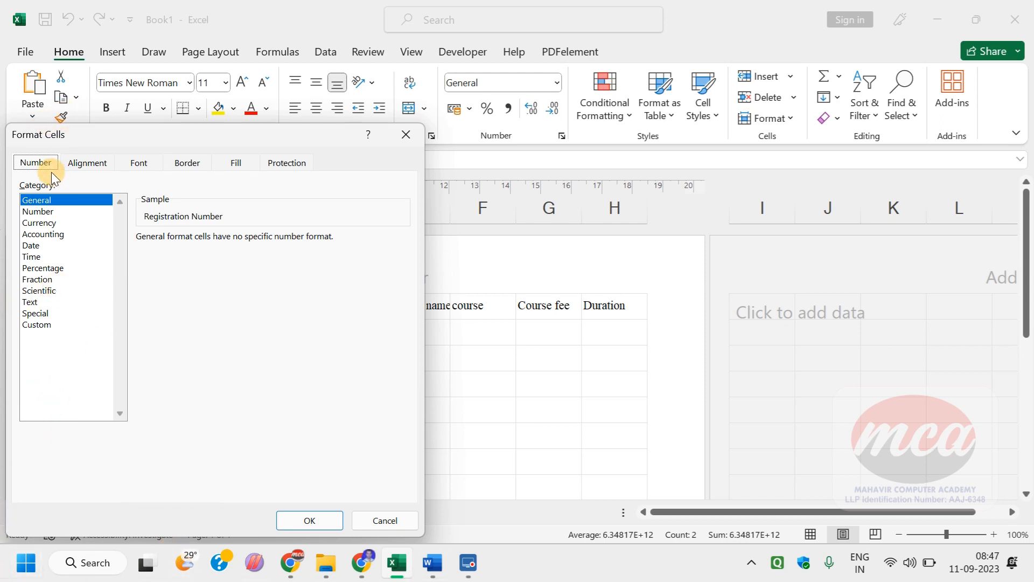
click(37, 212)
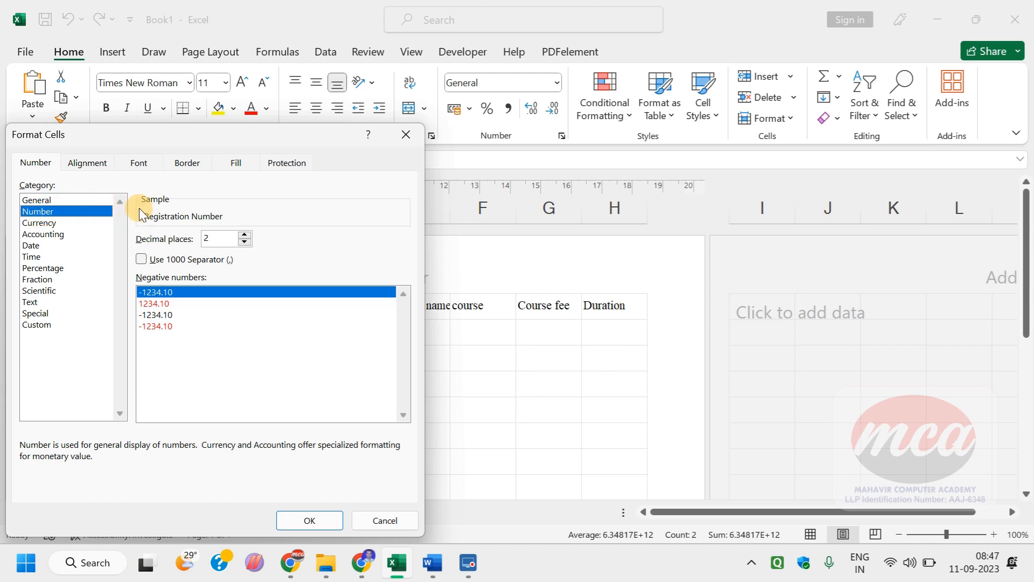
drag(144, 134, 474, 127)
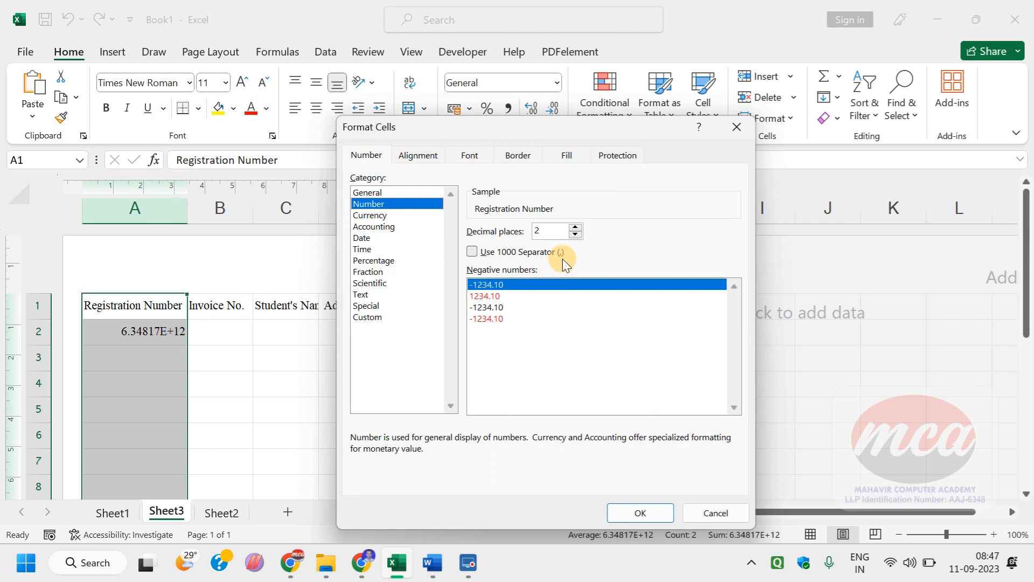
double_click(574, 234)
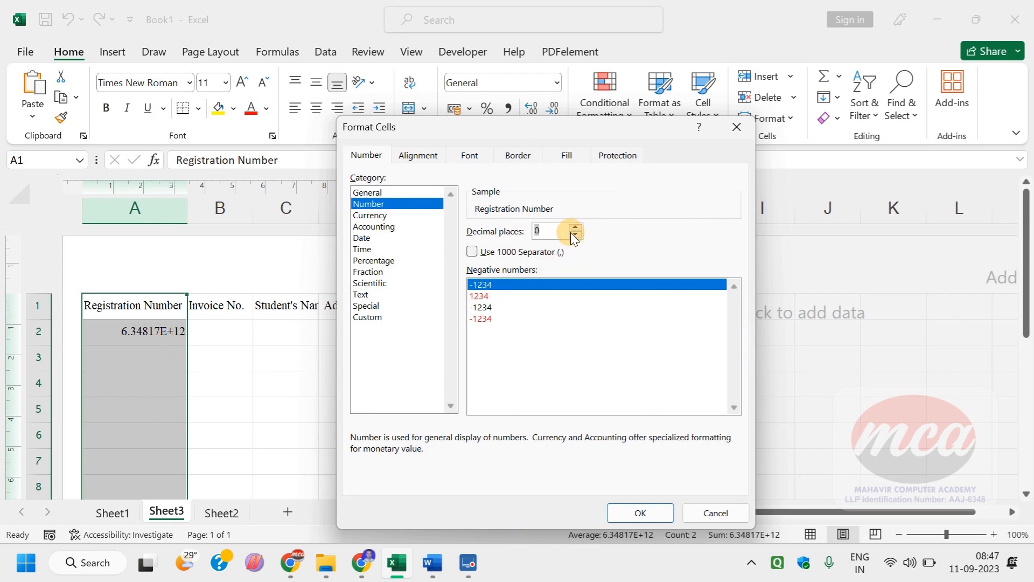
click(628, 505)
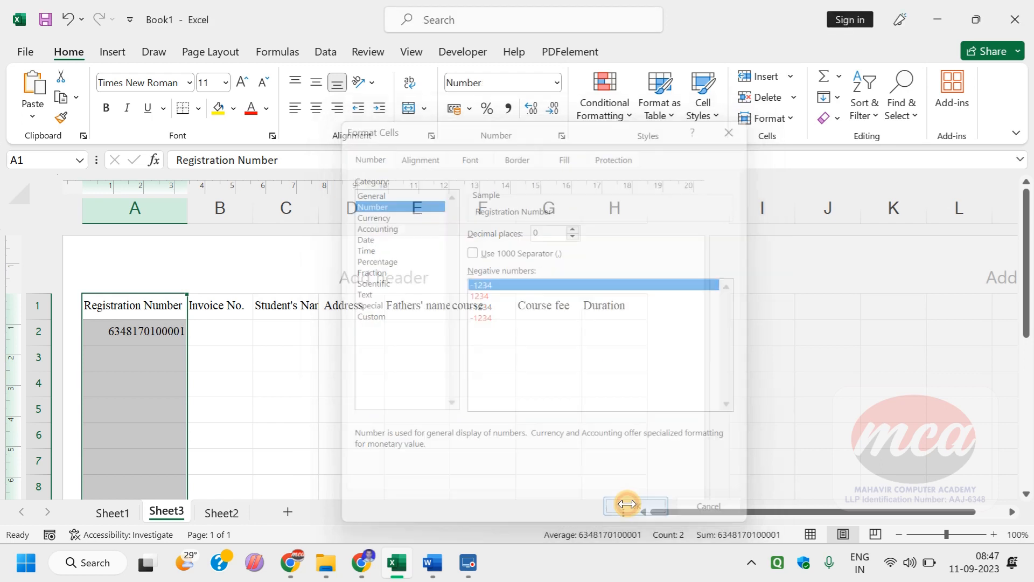
click(290, 402)
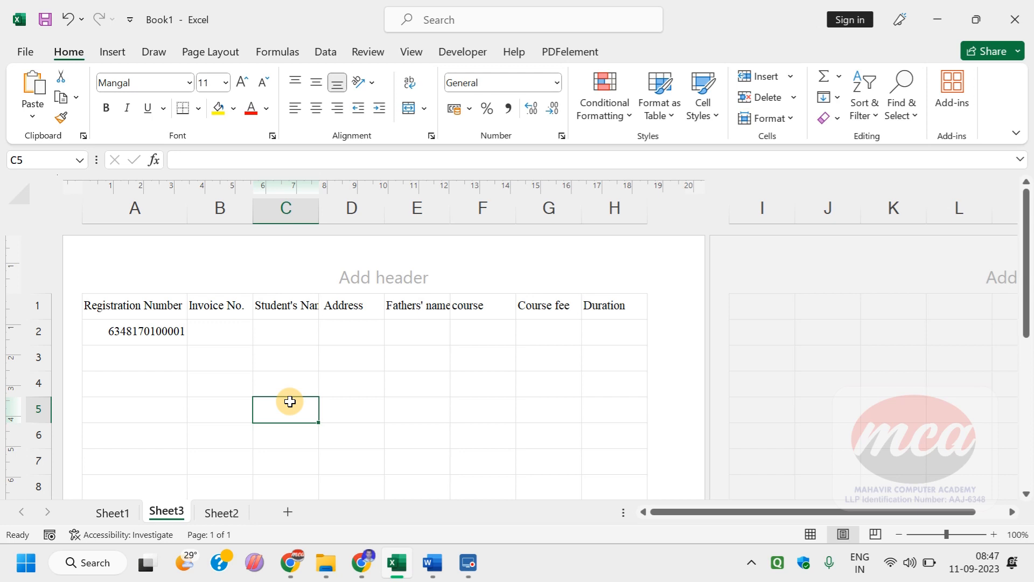
click(220, 330)
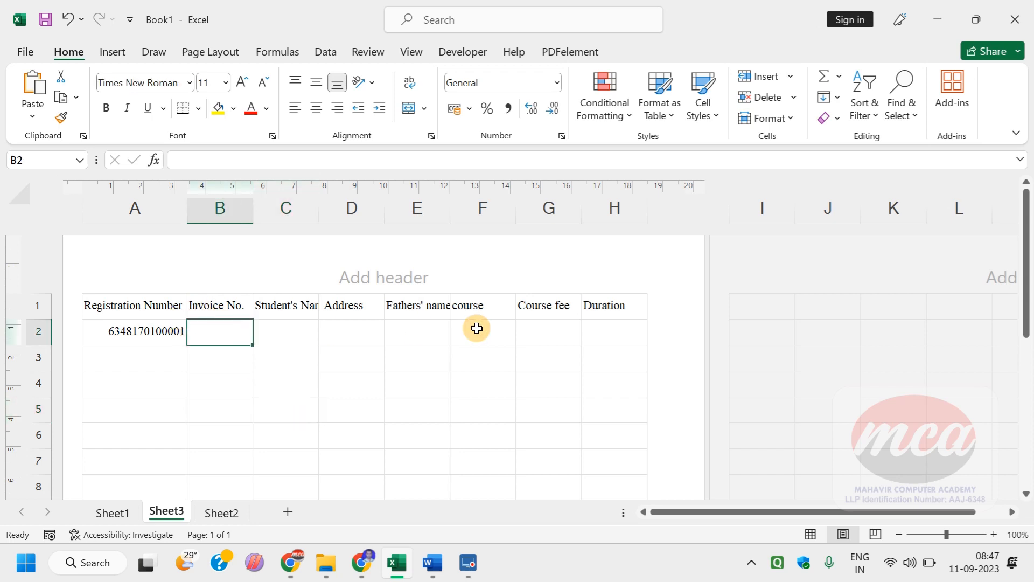
text(1234567)
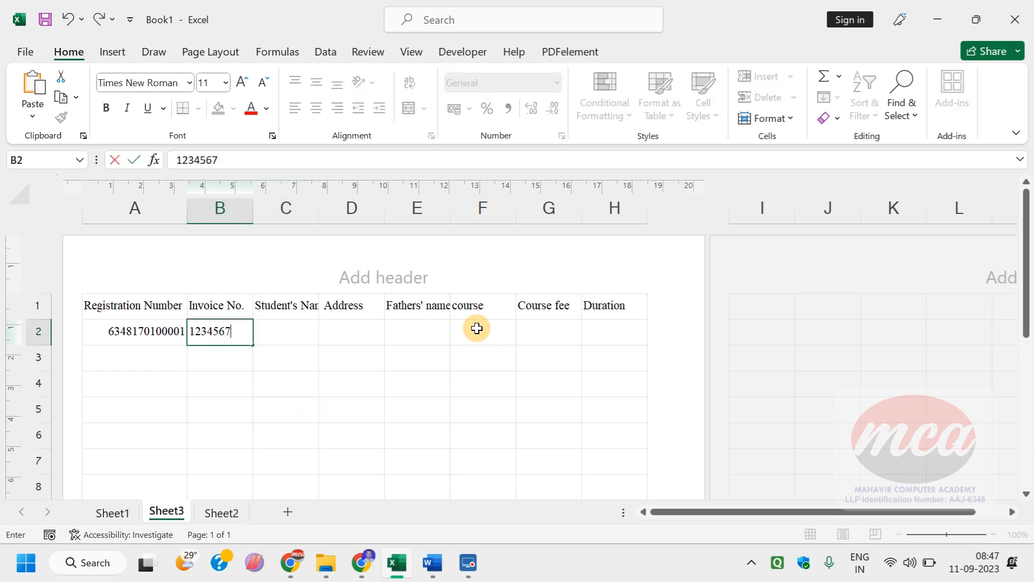
text(89123456)
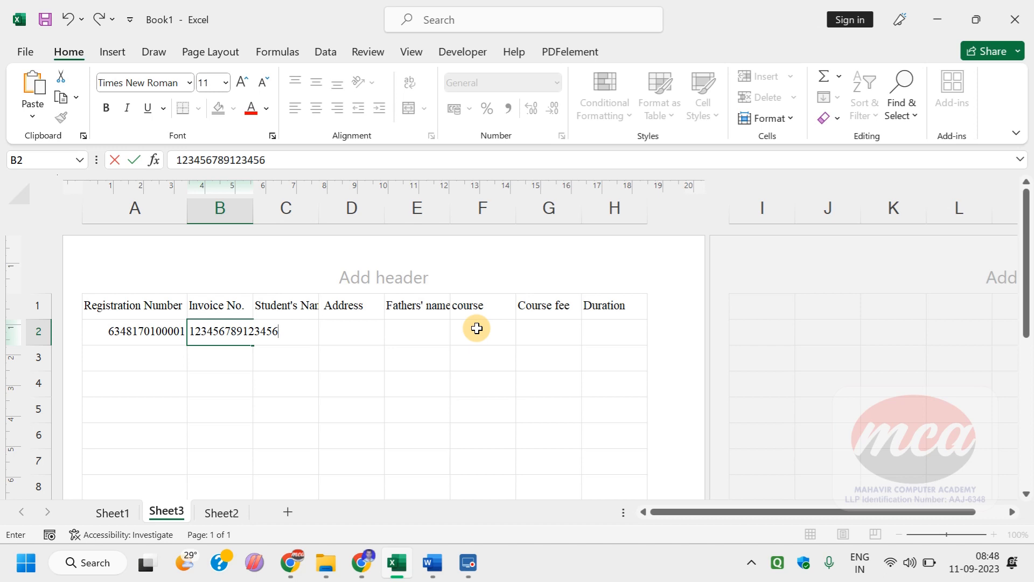
key(Return)
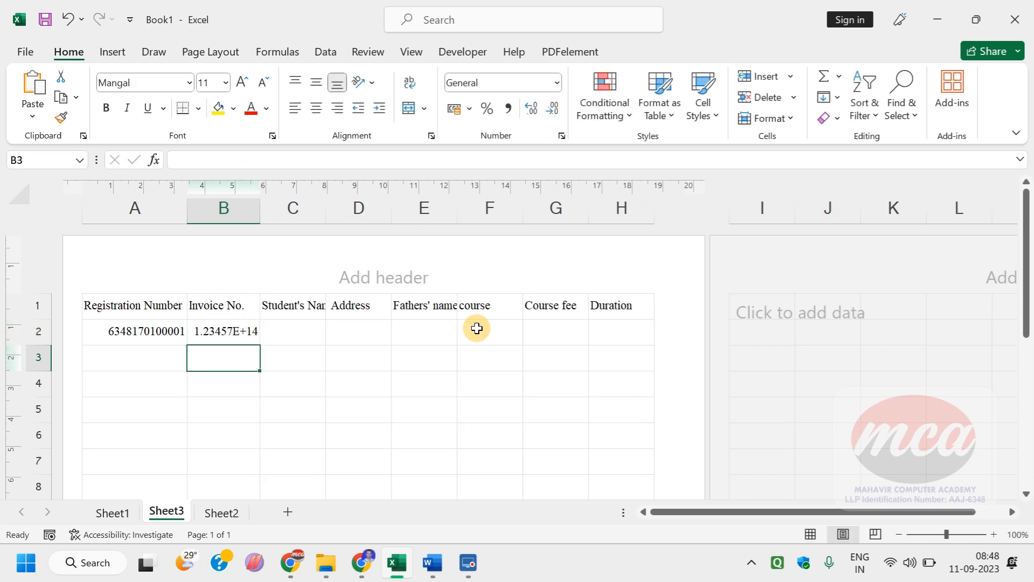
key(Up)
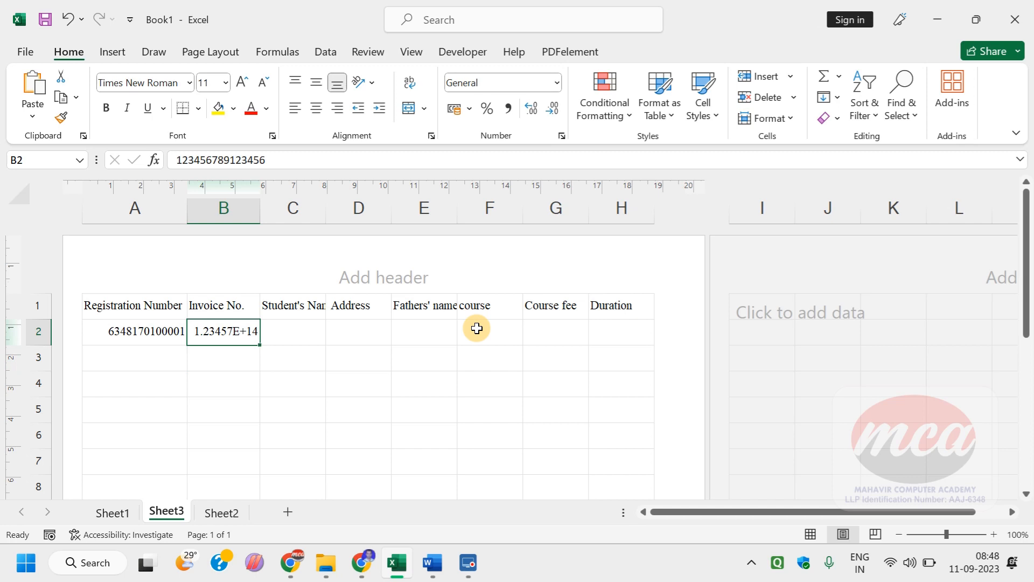
key(Delete)
key(Down)
key(Left)
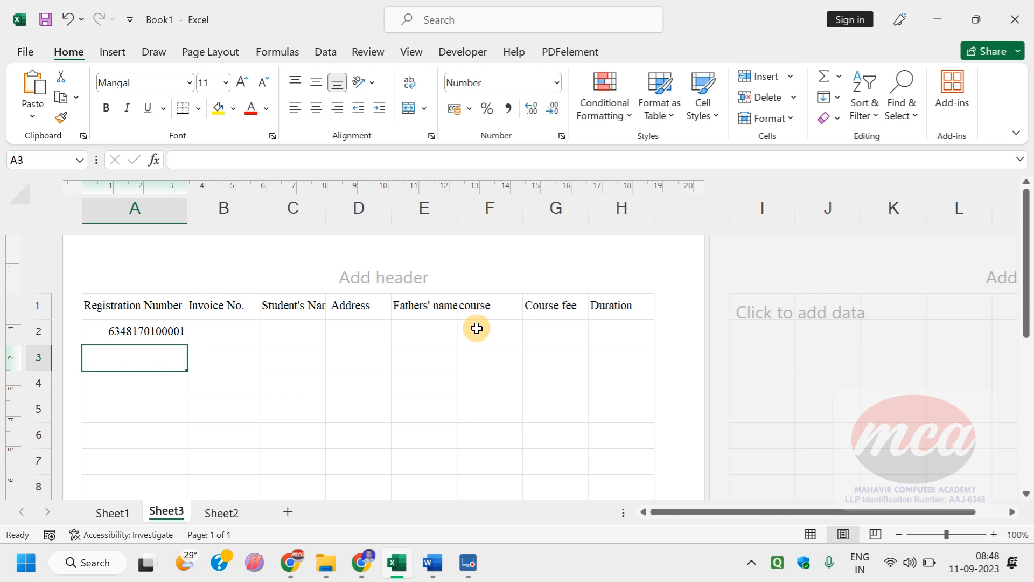
Step: Enter 1 as the first student's invoice number in cell B2
key(Up)
key(Right)
text(1)
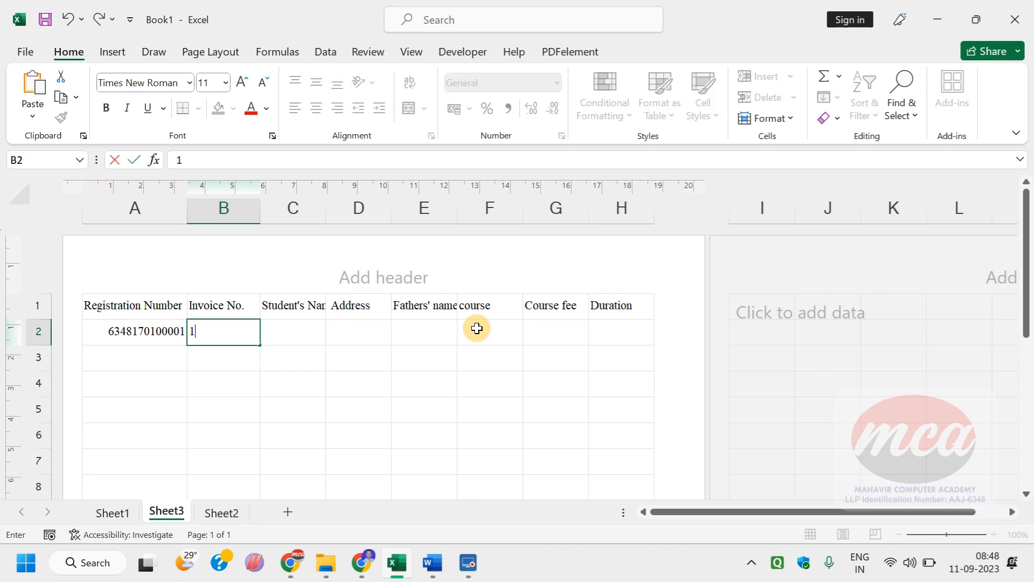
key(Tab)
Step: Check the Chrome lab table and enter the student's full name in Excel cell C2 with correct capitalization
key(alt+Tab)
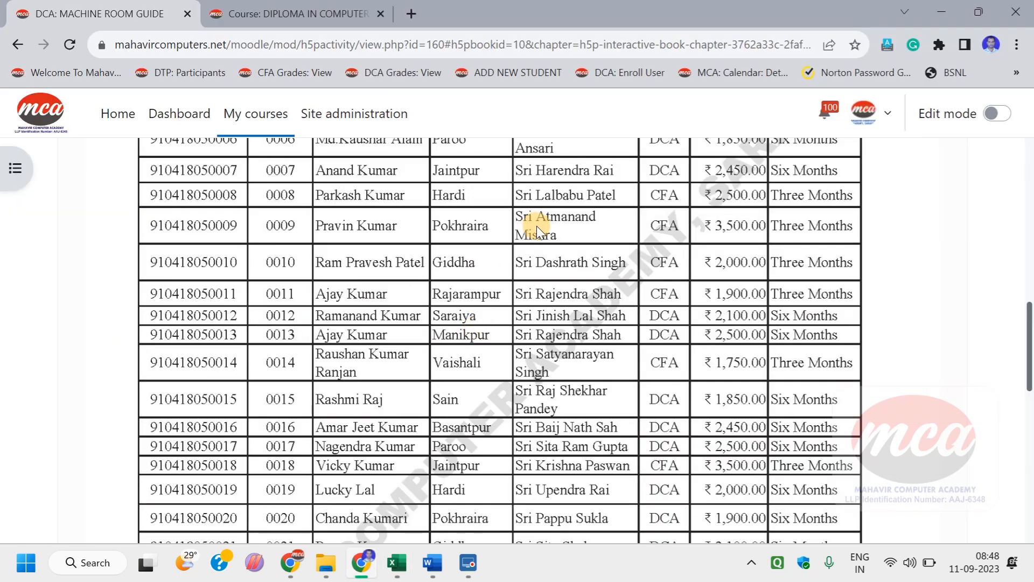
key(alt+Tab)
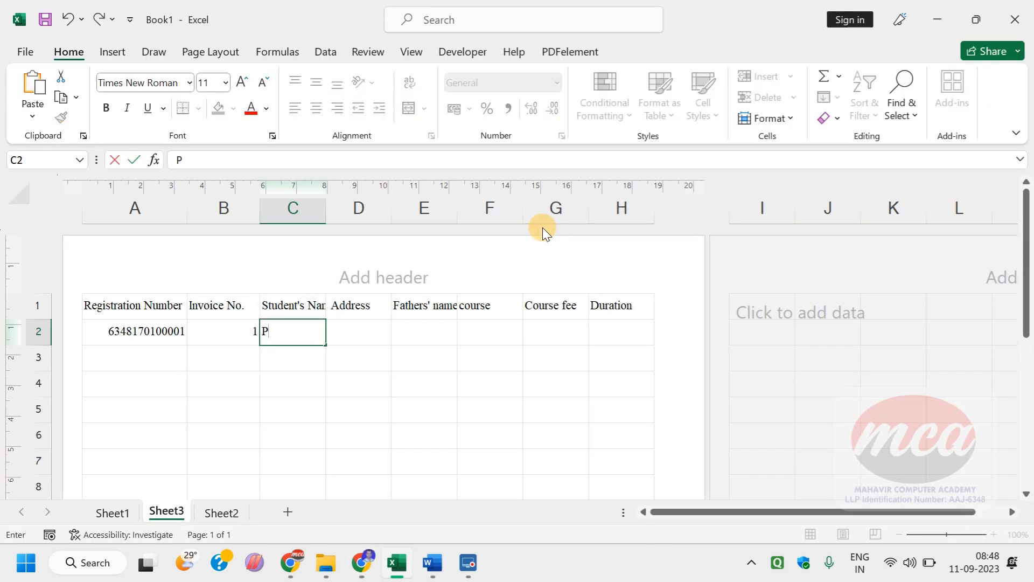
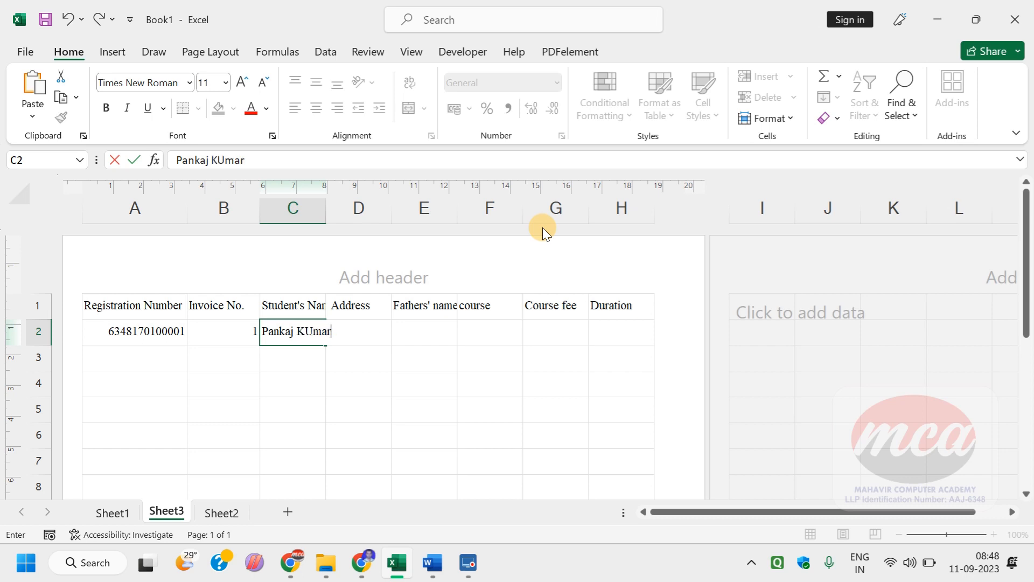
key(Tab)
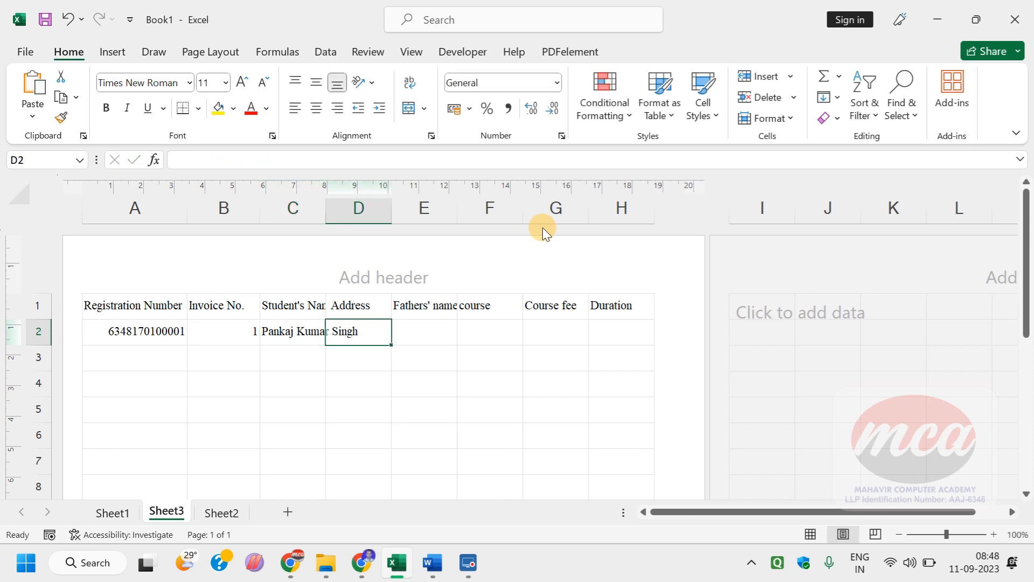
Step: Enter the student's address in cell D2 and the father's name in cell E2
text(Saraiya)
key(Tab)
text(SS S)
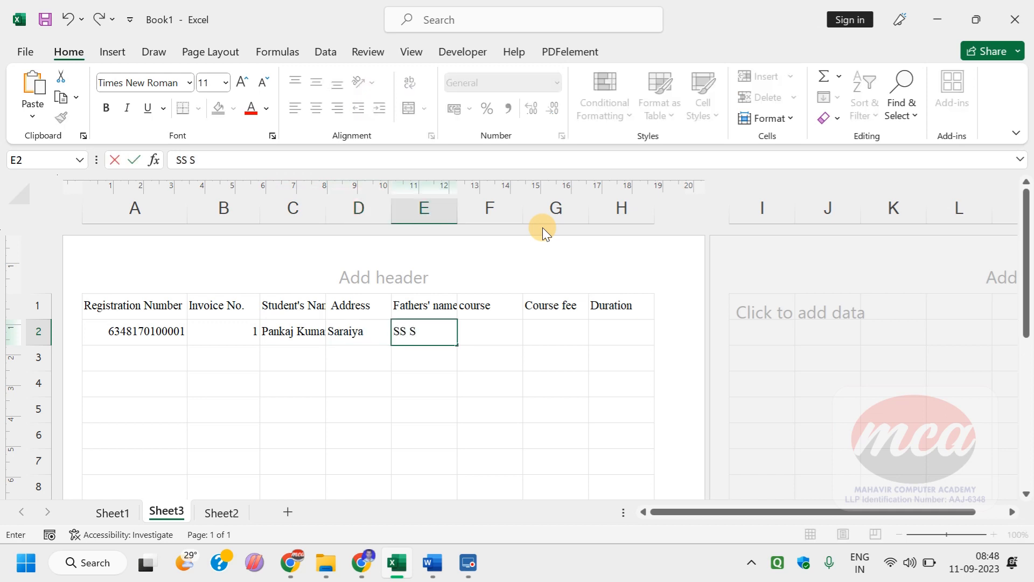
text(ingh)
key(Tab)
Step: Enter the course as DCA in cell F2, correcting the mistyped letters
text(DCFA)
key(Tab)
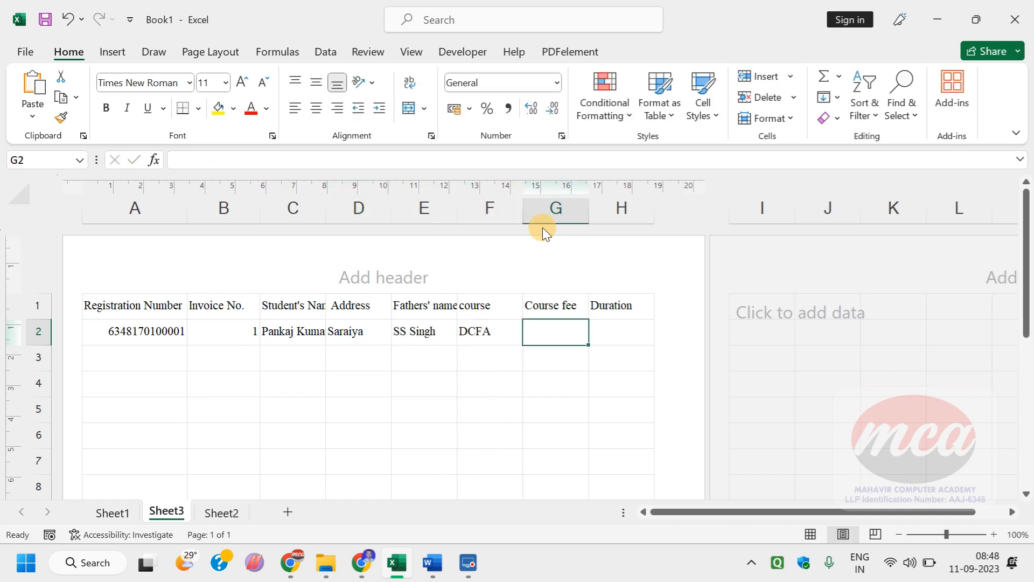
key(Left)
key(Left)
key(Right)
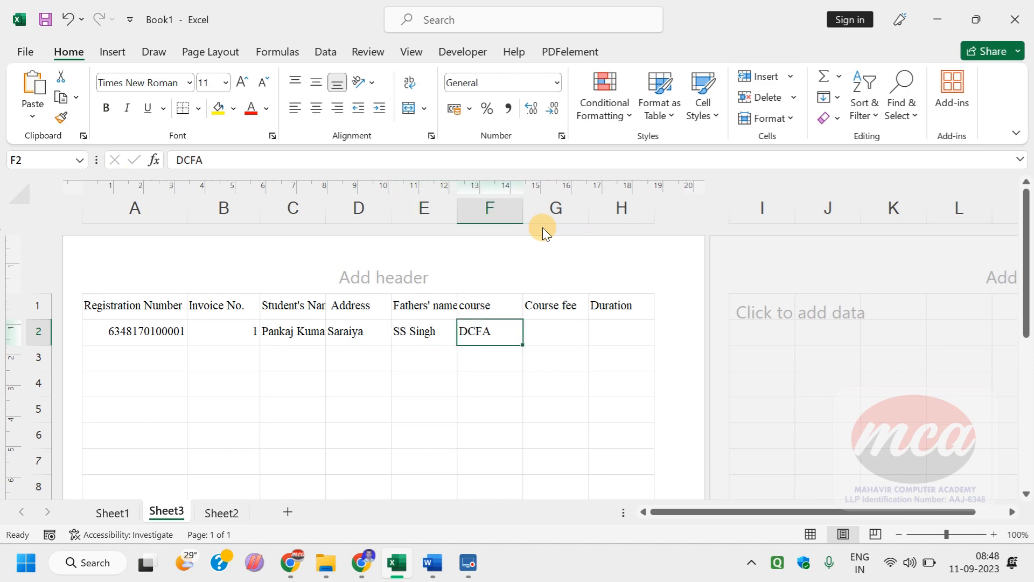
key(F2)
key(BackSpace)
key(BackSpace)
text(a)
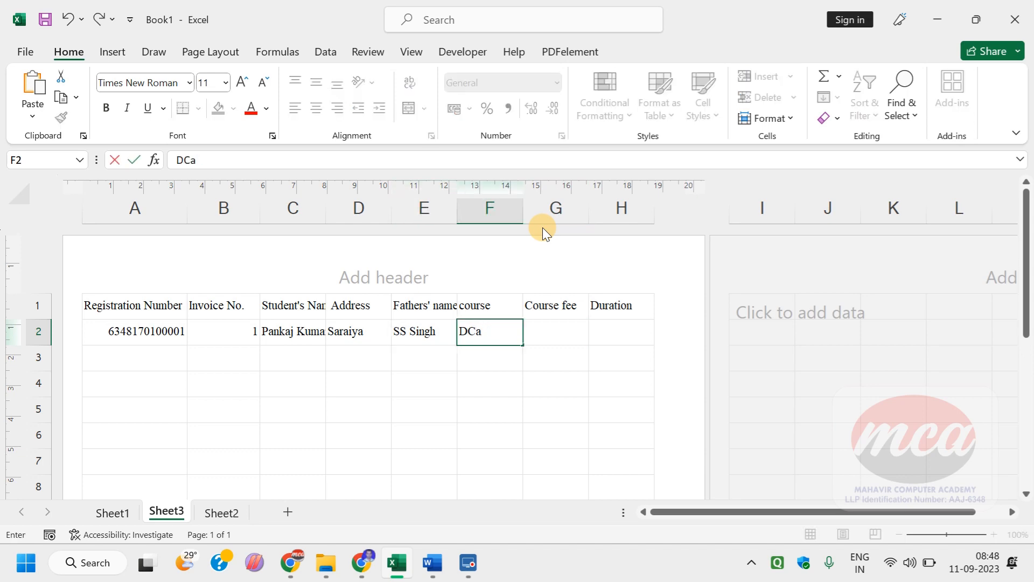
key(BackSpace)
text(A)
key(Tab)
Step: Check the Chrome lab table and enter 2500 as the course fee in Excel cell G2
key(alt+Tab)
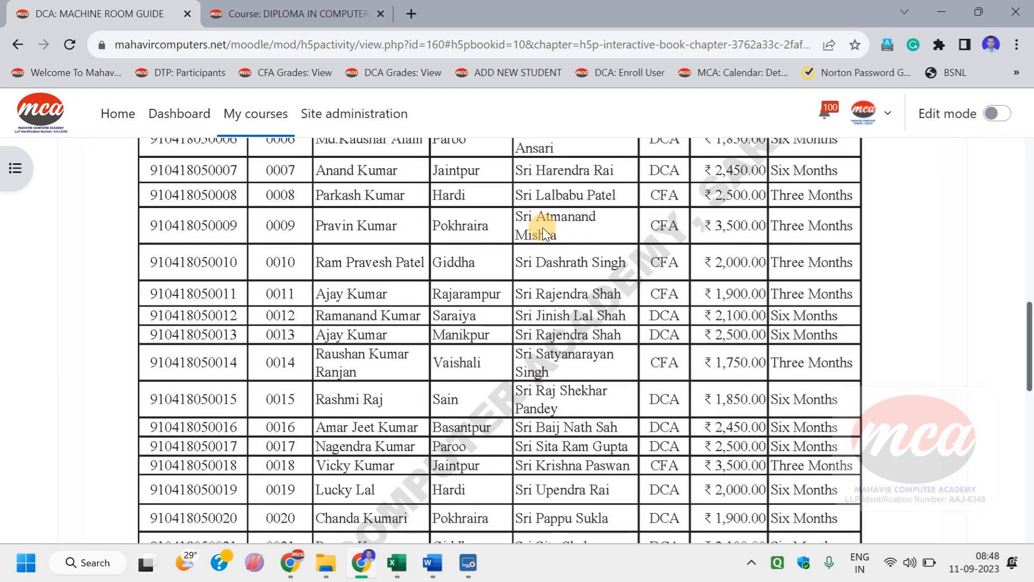
scroll(690, 221, up, 5)
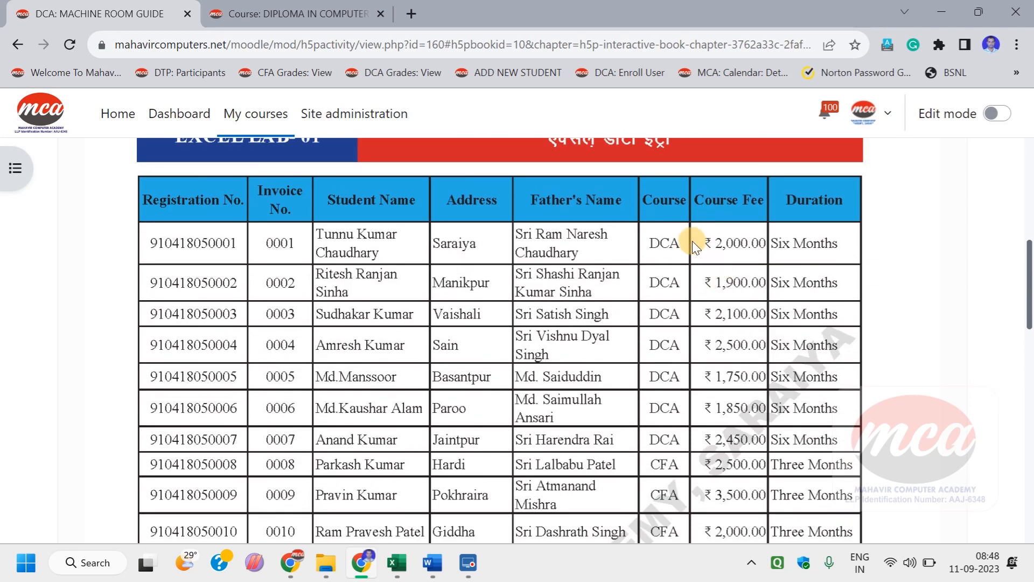
key(alt+Tab)
text(2500)
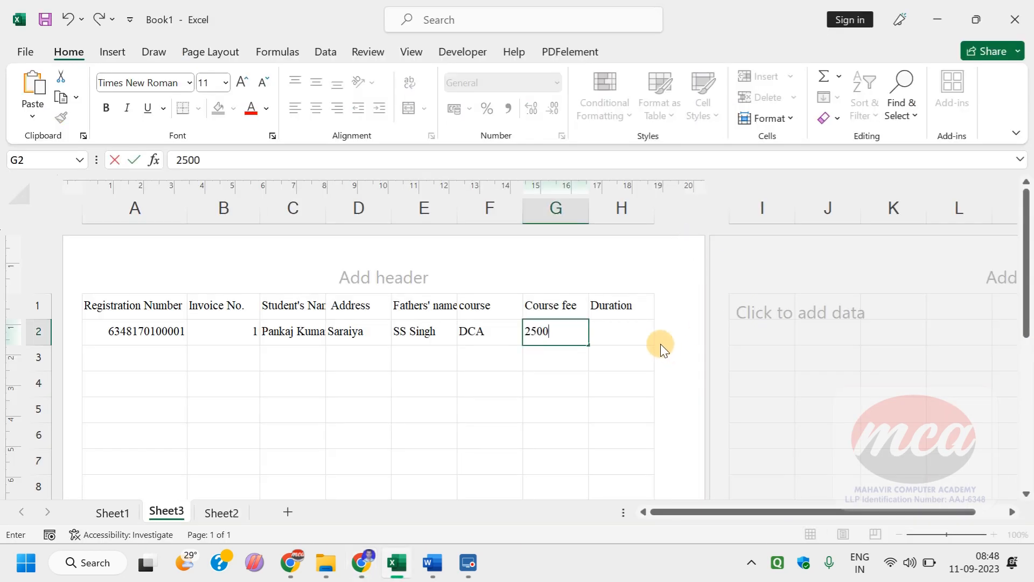
key(Tab)
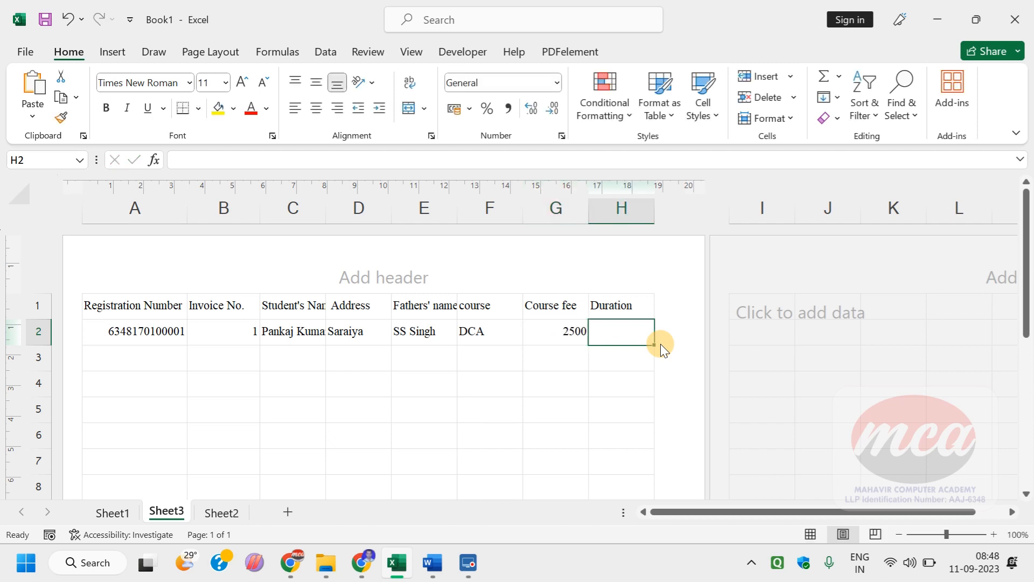
Step: Enter Six Months as the course duration in cell H2
text(Sixm)
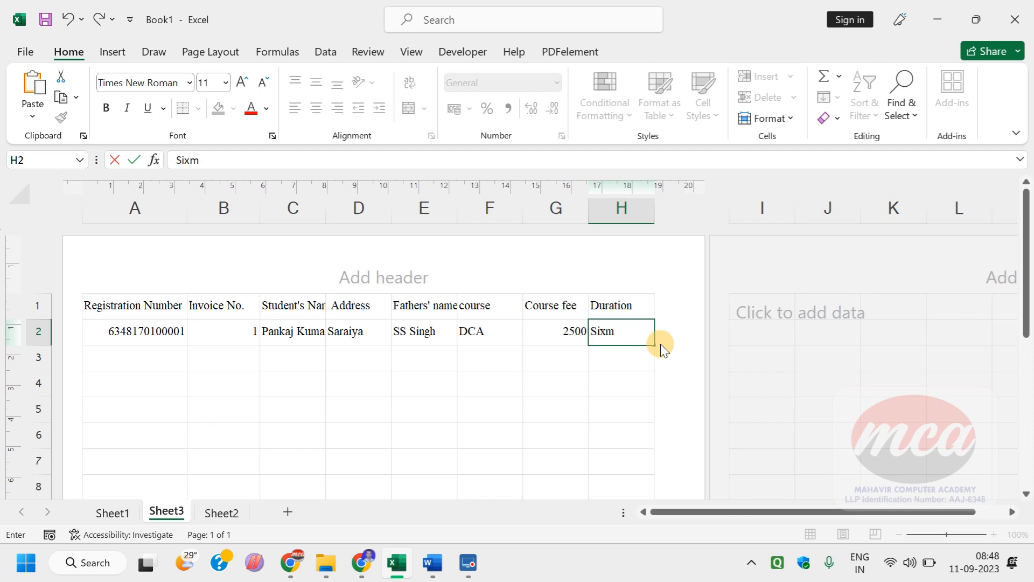
key(BackSpace)
text(Months)
key(Return)
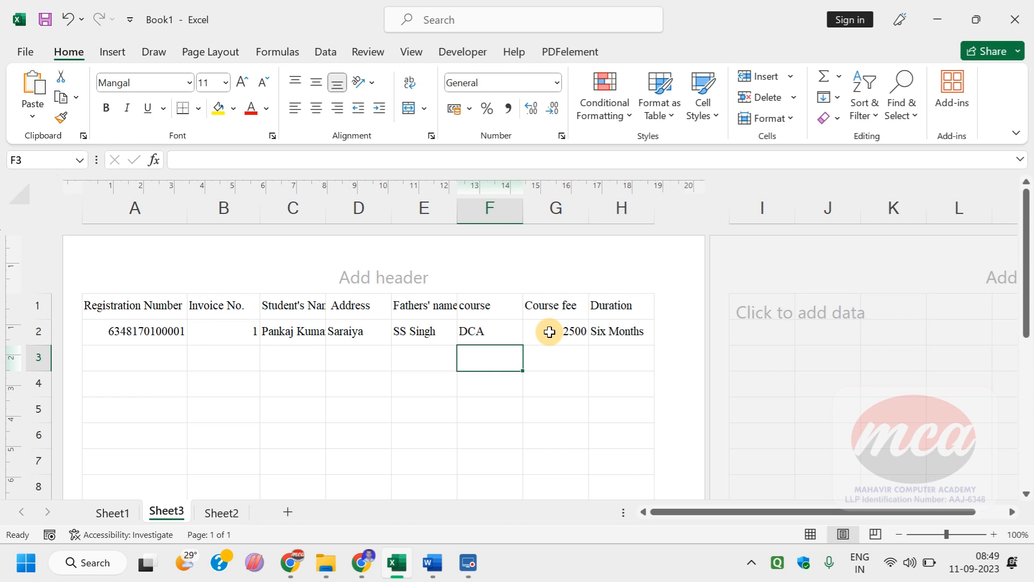
click(489, 212)
right_click(518, 347)
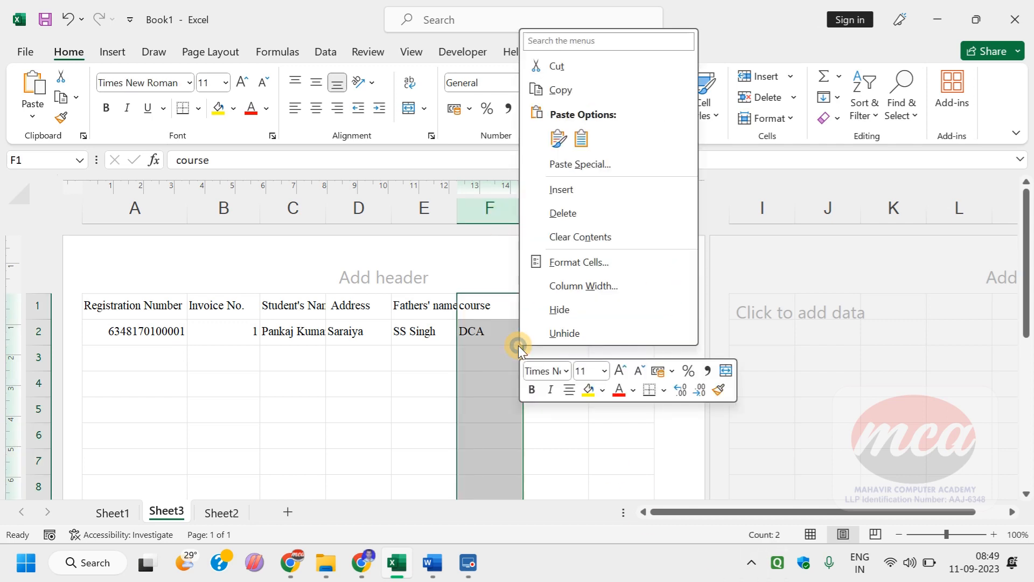
click(755, 2)
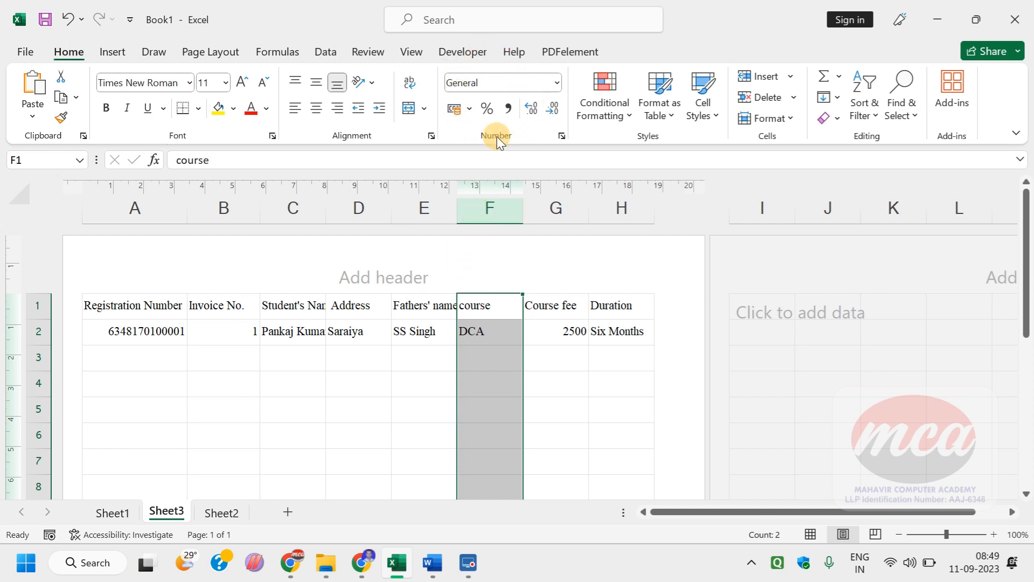
click(555, 82)
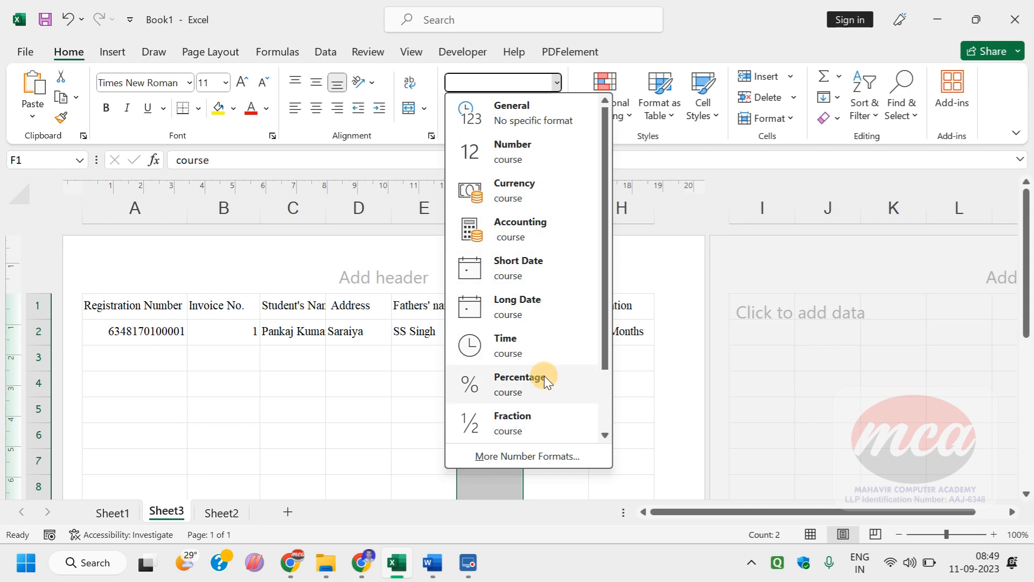
click(734, 303)
Step: Format the Course fee column G as Currency and switch it to the Accounting format with the rupee symbol
click(557, 210)
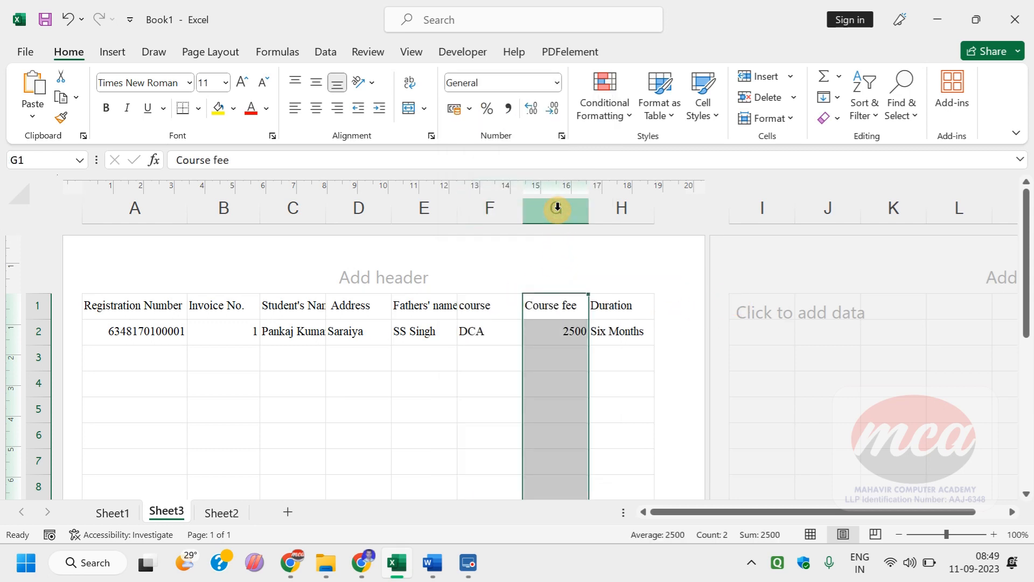
click(555, 82)
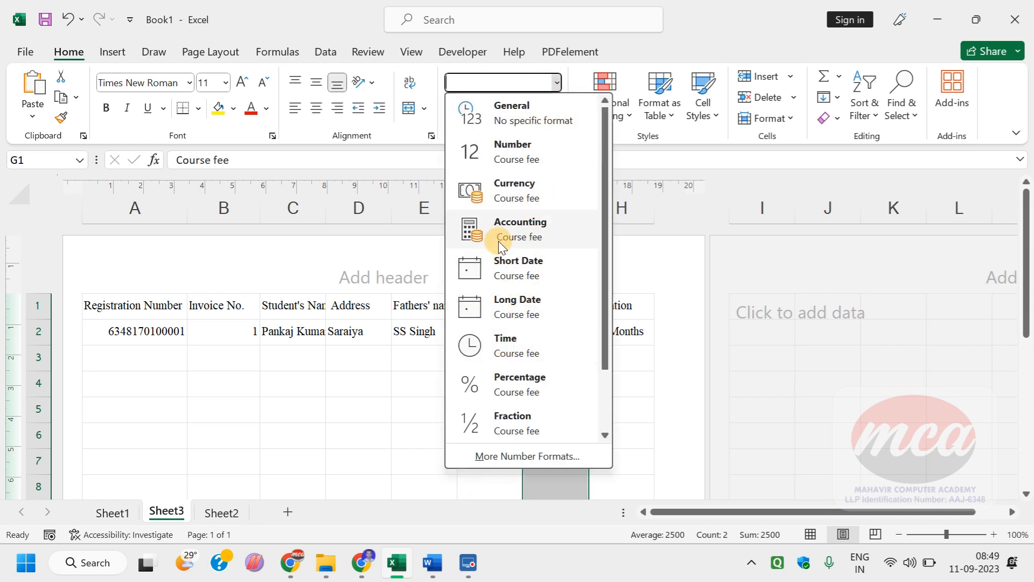
click(512, 188)
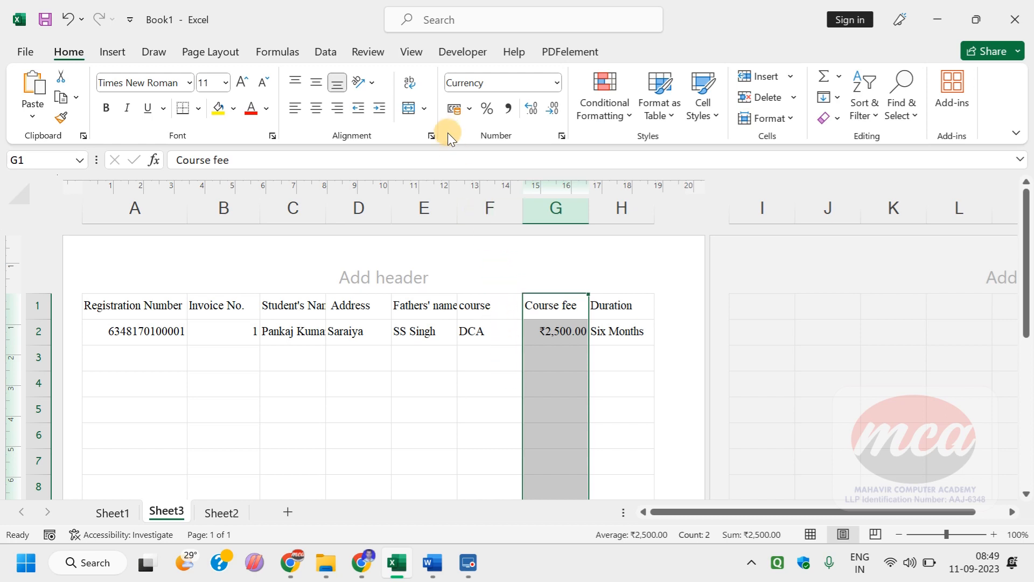
click(455, 109)
click(468, 109)
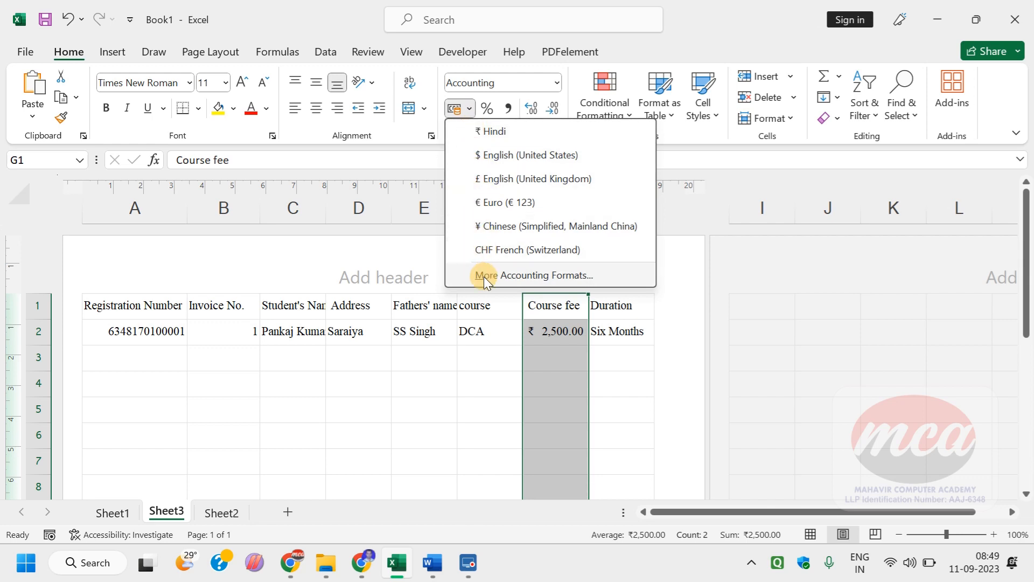
click(474, 388)
Step: Try to fill the student record in A2:H2 down to at least row 99, and undo the fill
mouse_move(162, 334)
mouse_down()
mouse_move(651, 321)
mouse_move(623, 495)
mouse_move(595, 167)
mouse_move(548, 434)
mouse_move(543, 402)
mouse_move(543, 464)
mouse_up()
click(452, 363)
scroll(436, 361, up, 8)
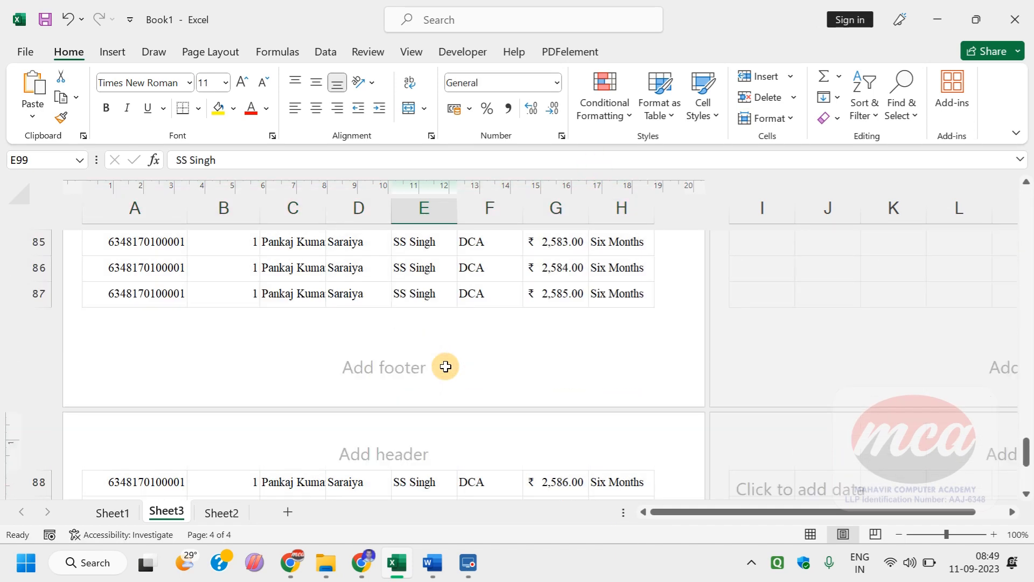
scroll(428, 357, up, 6)
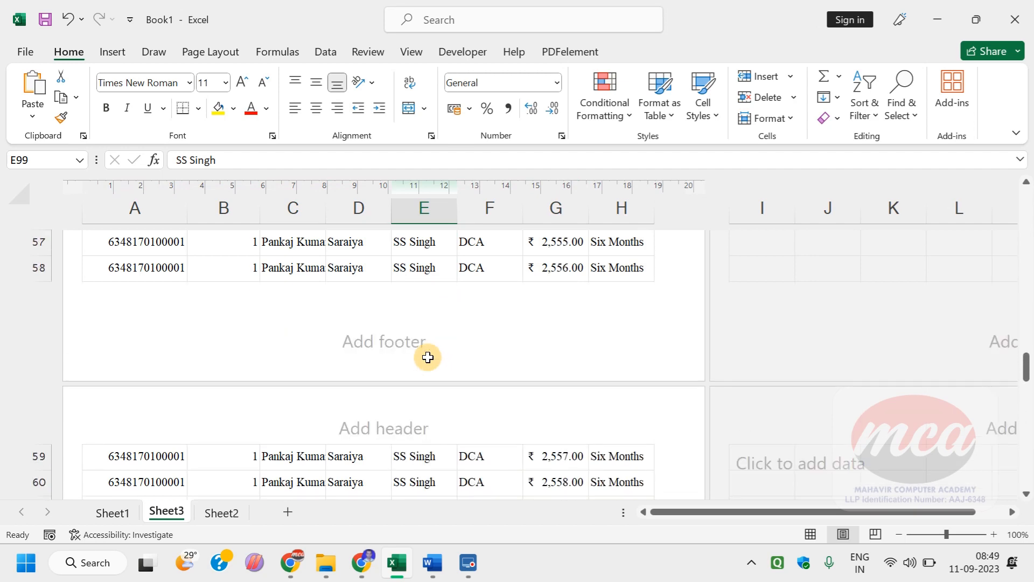
key(ctrl+z)
key(ctrl+z)
scroll(428, 357, down, 5)
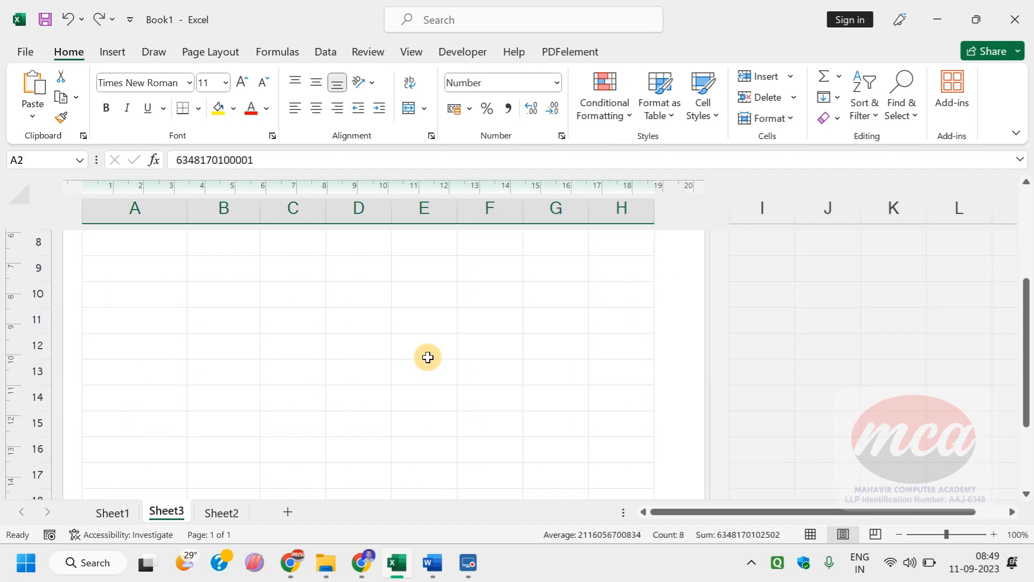
scroll(427, 357, down, 6)
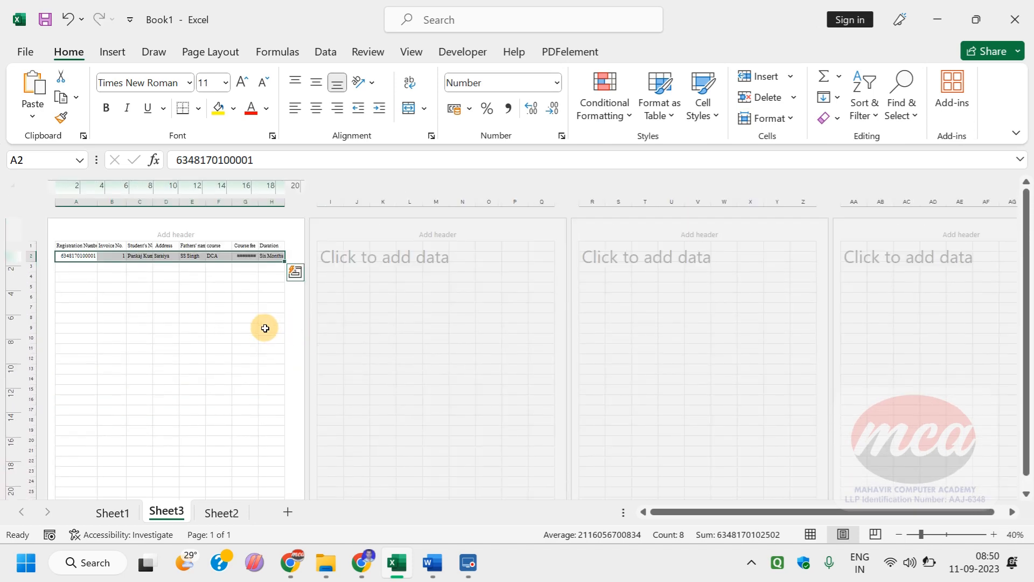
Step: Fill the student record in A2:H2 down through row 19
scroll(188, 329, down, 2)
scroll(188, 329, up, 2)
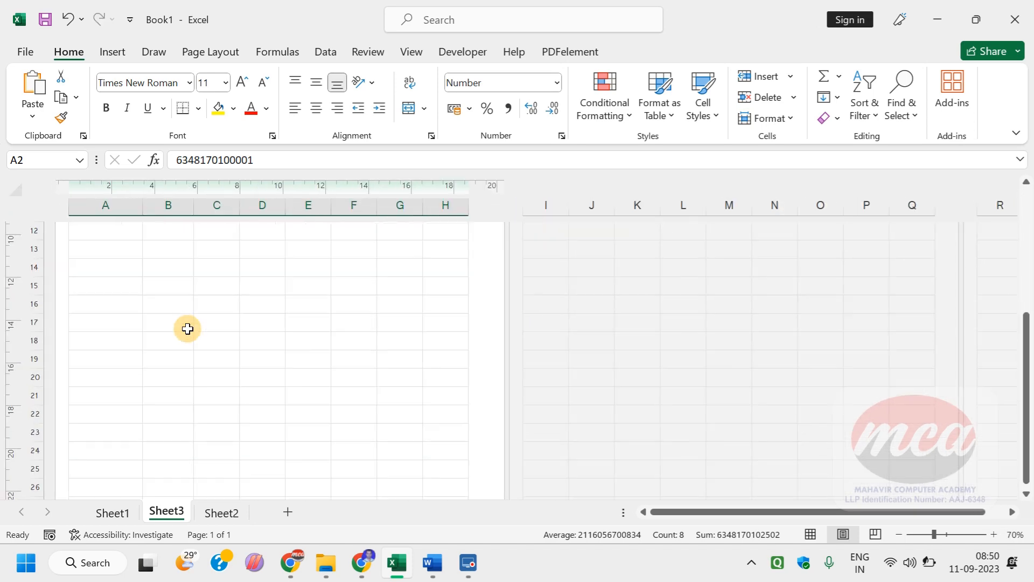
scroll(322, 300, up, 2)
click(338, 294)
scroll(339, 294, up, 1)
scroll(338, 293, up, 3)
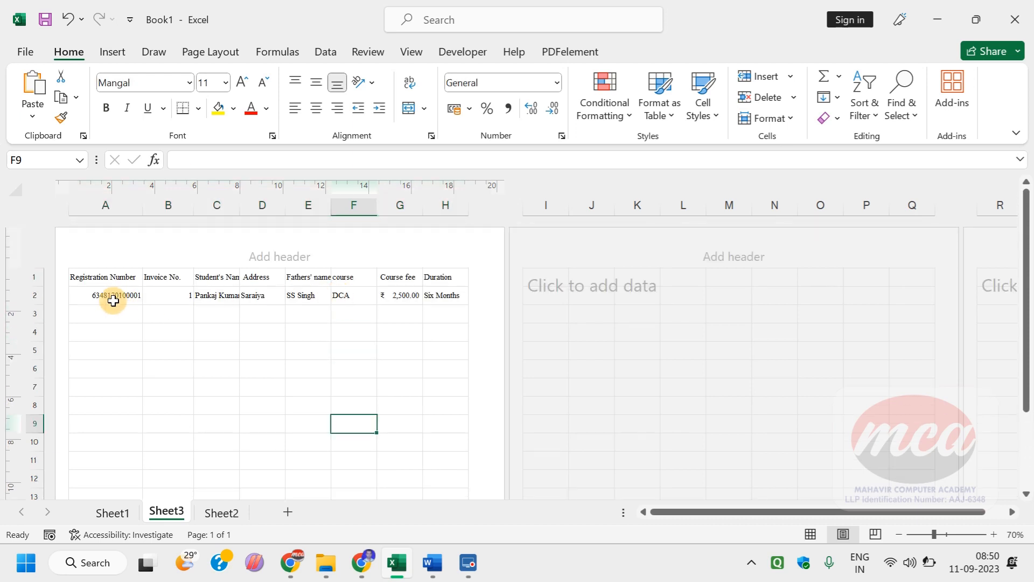
drag(111, 296, 422, 477)
click(326, 361)
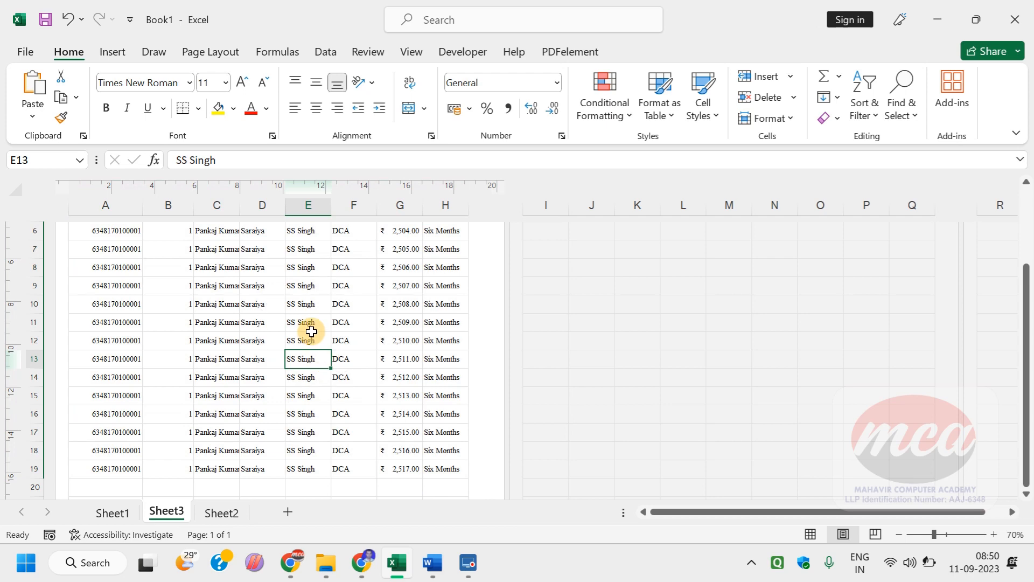
scroll(307, 328, up, 3)
scroll(308, 326, up, 3)
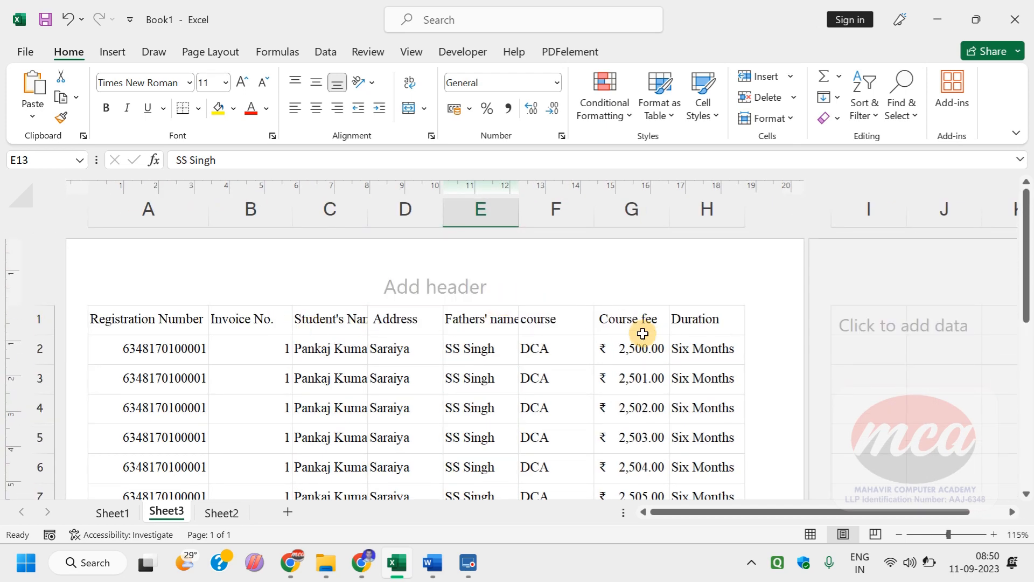
Step: Select the empty range B25:E28 below the filled student records
scroll(429, 289, down, 6)
scroll(286, 293, down, 2)
drag(286, 288, 487, 373)
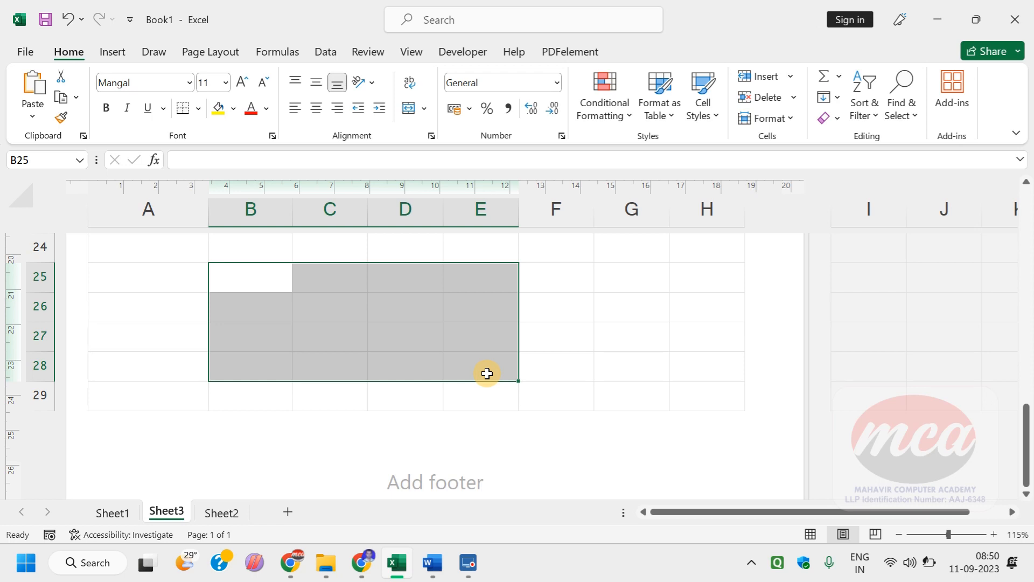
Step: Examine the sheet's print preview with margin guides shown and the page zoomed in, and return to the worksheet
scroll(487, 373, up, 7)
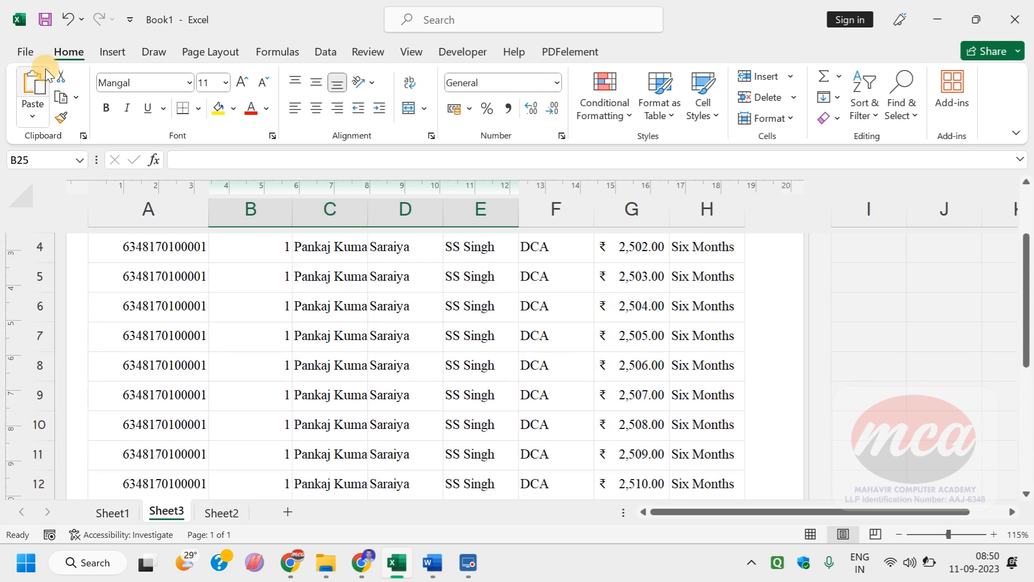
click(18, 54)
click(47, 366)
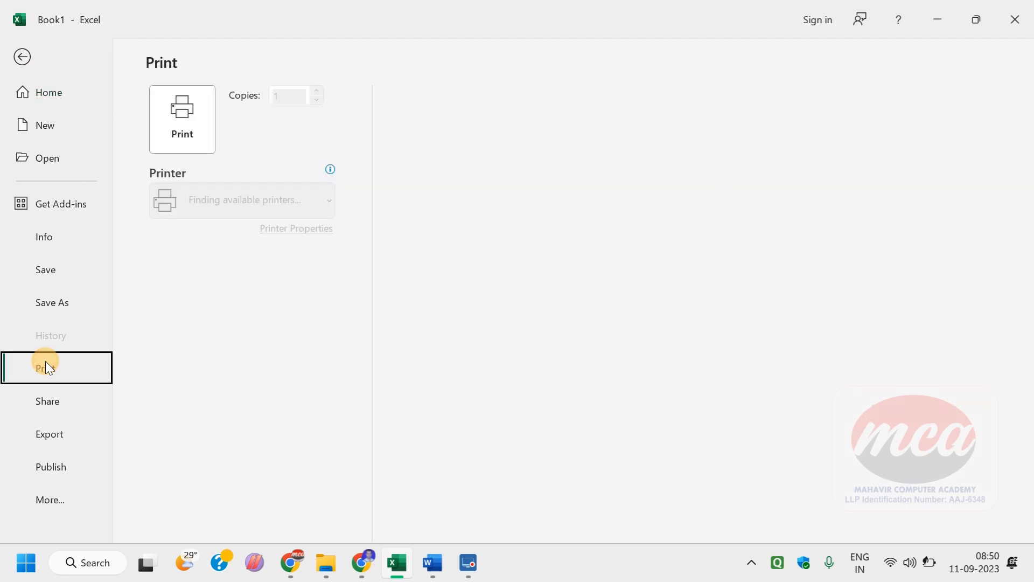
click(1002, 530)
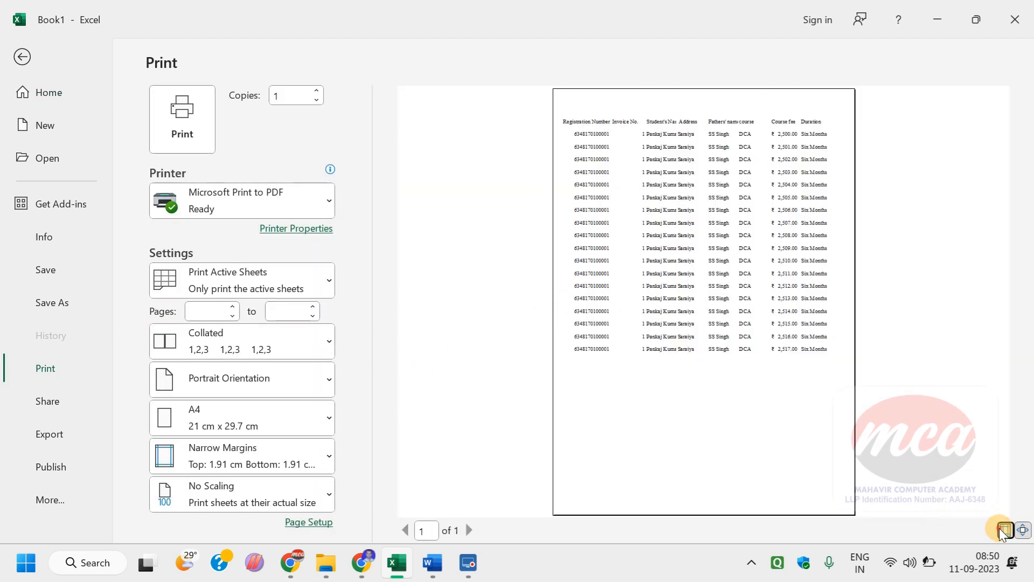
click(1021, 530)
click(1020, 532)
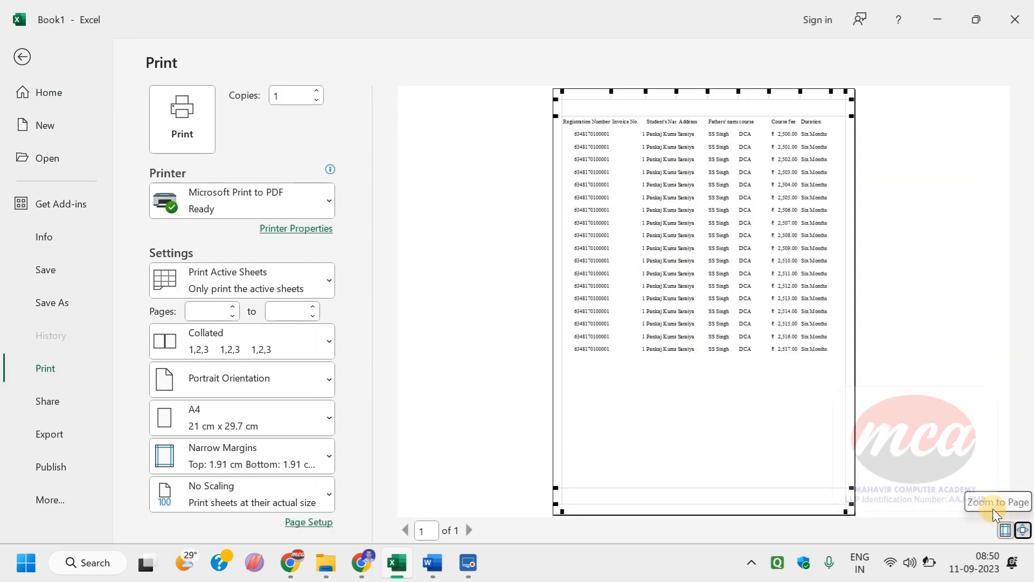
click(1023, 530)
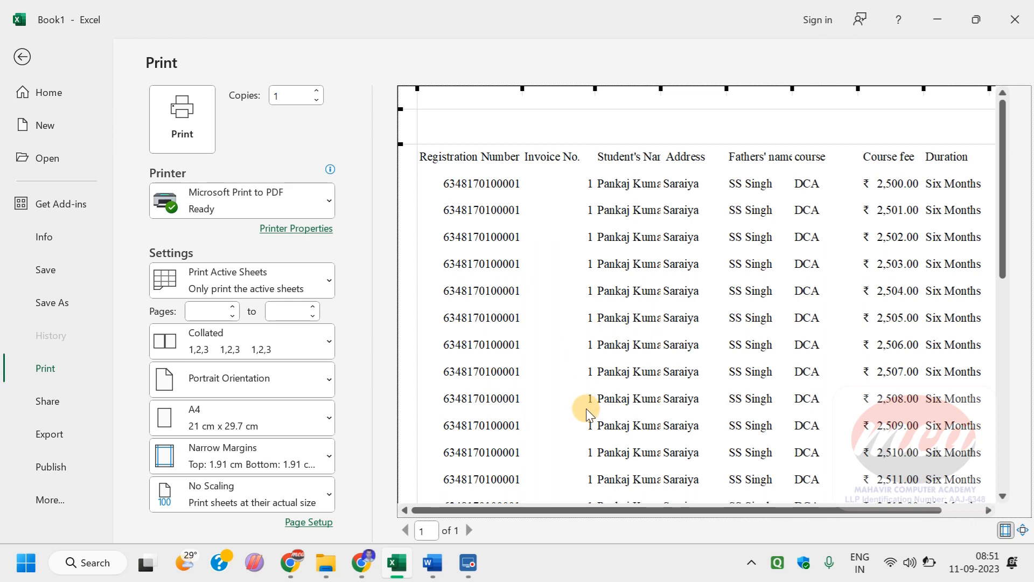
click(24, 55)
Step: Select the student table from the heading row through the last record, range A1:H19
scroll(23, 411, up, 3)
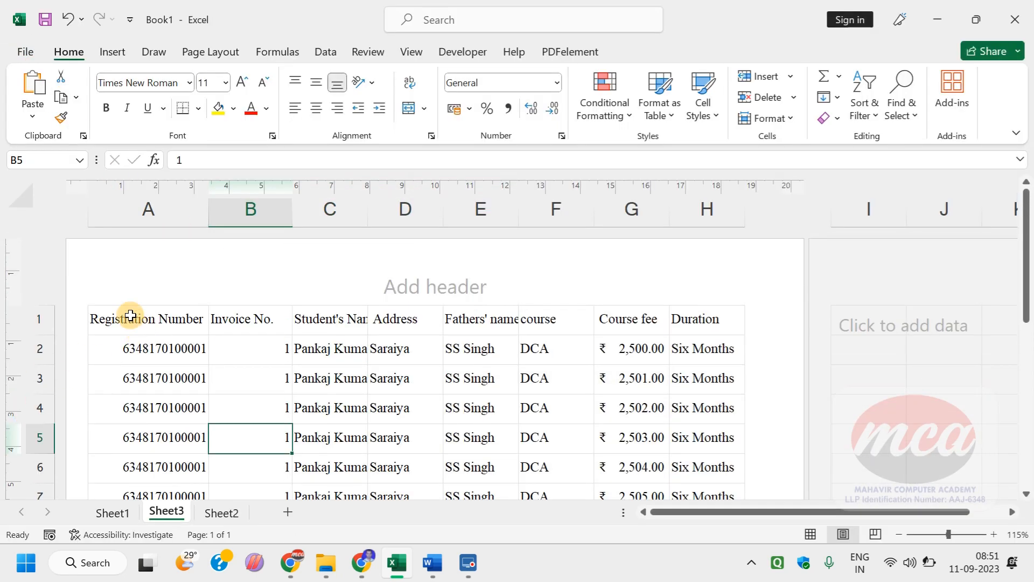
drag(131, 316, 610, 305)
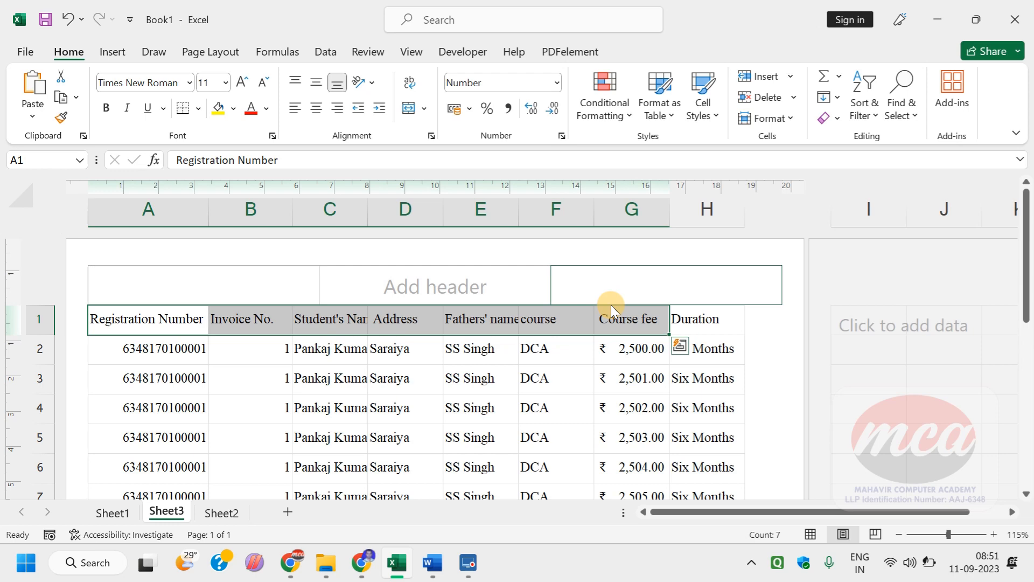
key(shift+Right)
key(shift+Down)
key(shift+Down)
key(shift+Down)
key(shift+Down)
key(shift+Down)
key(shift+Down)
key(shift+Down)
key(shift+Down)
key(shift+Down)
key(shift+Down)
key(shift+Down)
key(shift+Down)
key(shift+Down)
key(shift+Down)
key(shift+Down)
key(shift+Down)
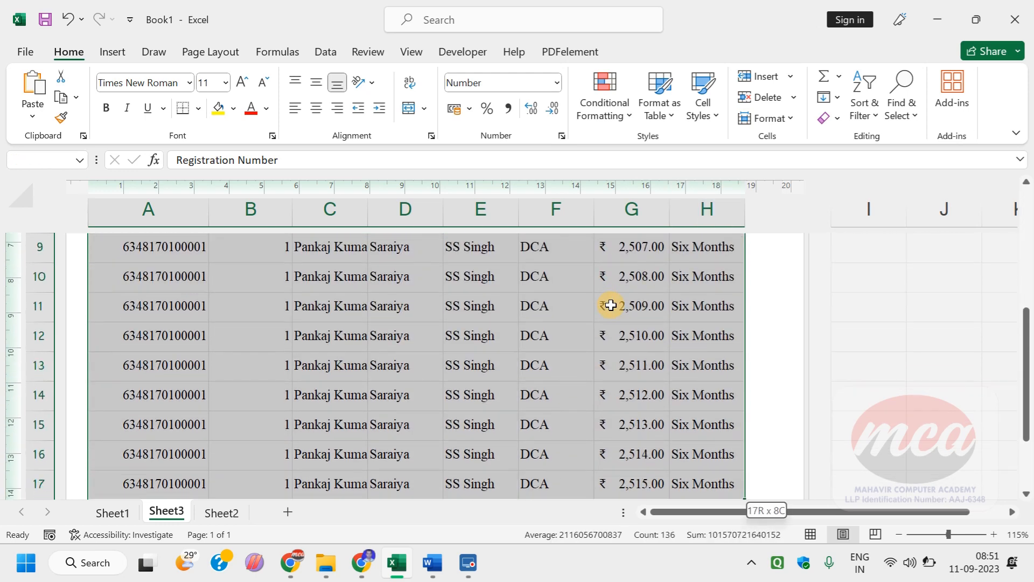
key(shift+Down)
key(shift+Down)
key(shift+Down)
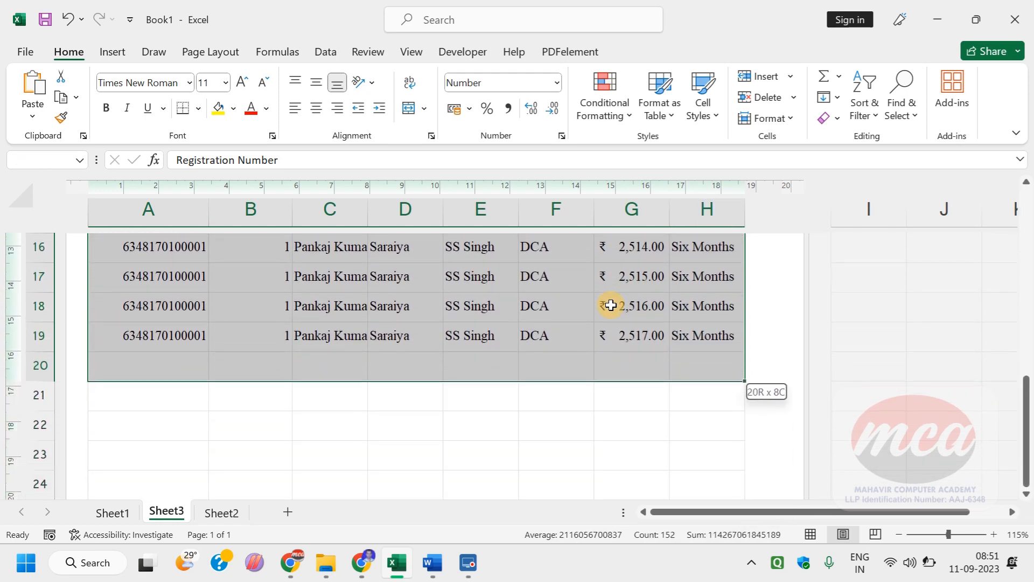
key(shift+Up)
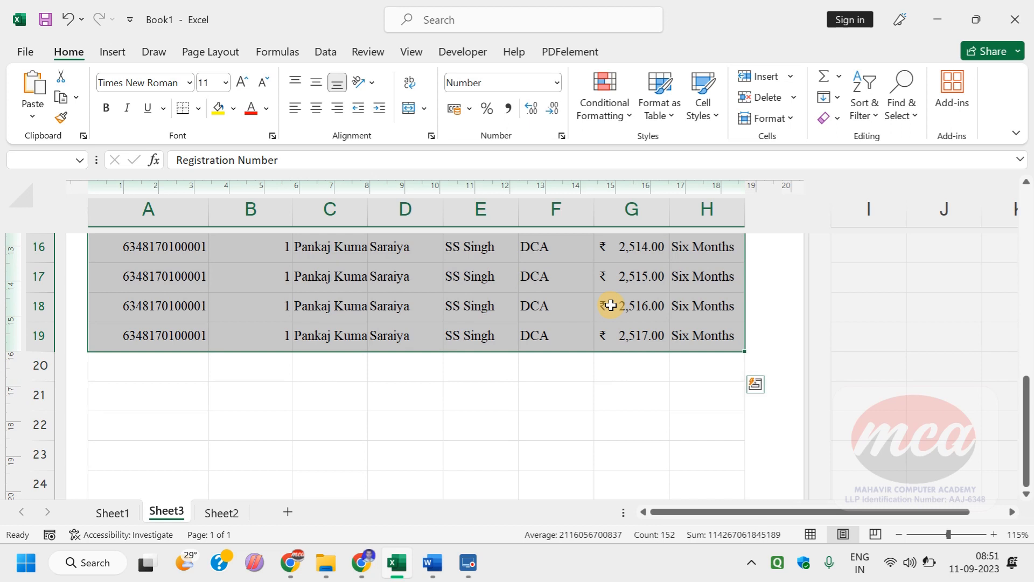
Step: Select entire columns A through G, and clear that selection
drag(125, 205, 610, 202)
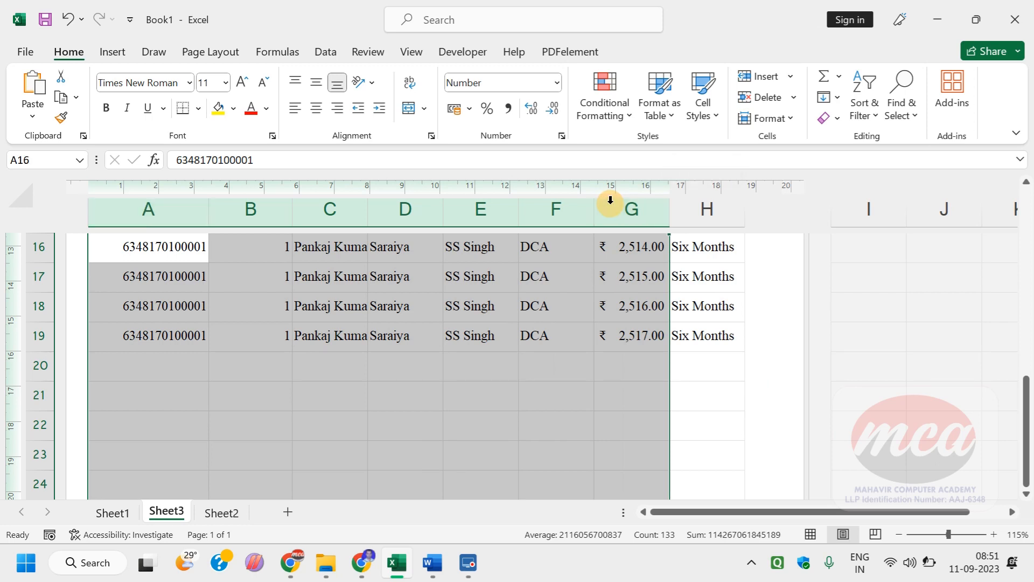
scroll(319, 383, up, 6)
click(291, 358)
Step: Apply All Borders to the student table and the empty rows below it, range A1:H23
drag(157, 319, 717, 394)
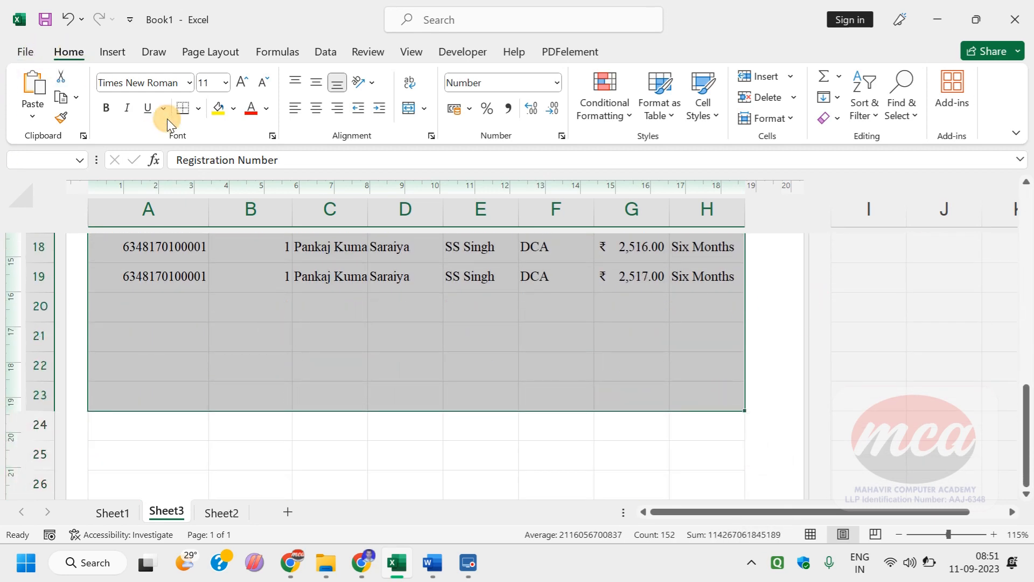
click(198, 111)
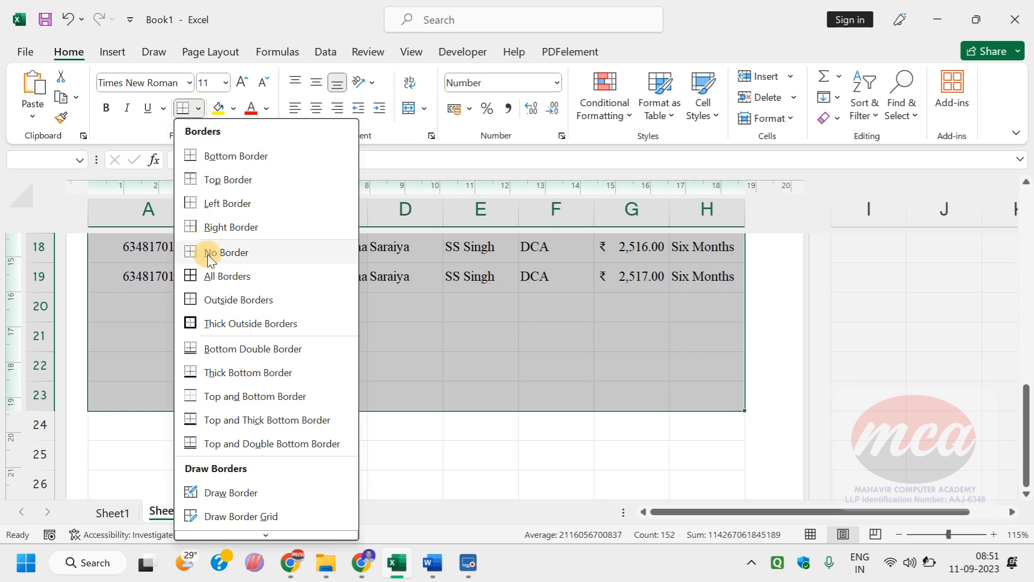
click(226, 276)
key(ctrl+Home)
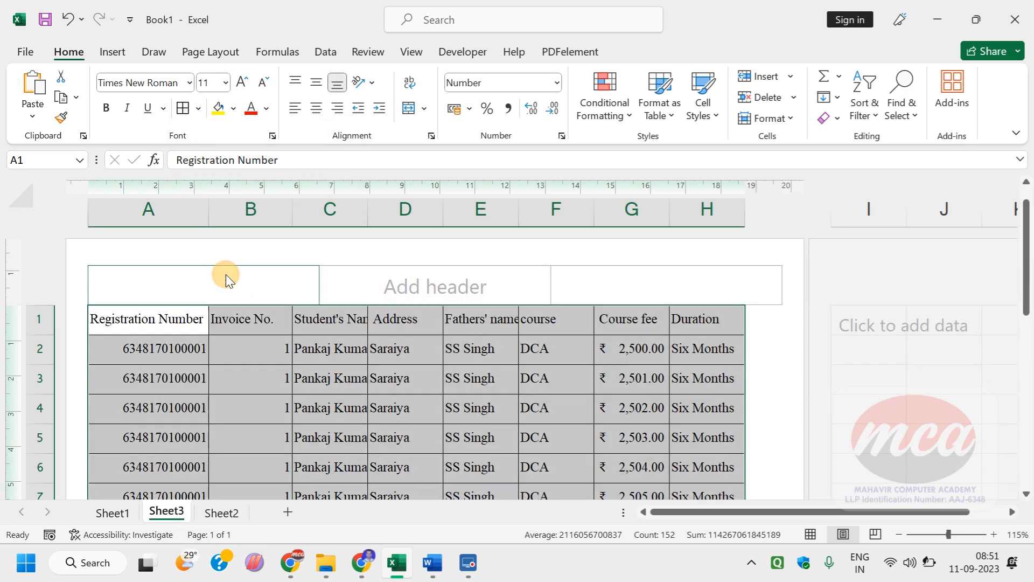
click(399, 370)
scroll(403, 361, down, 3)
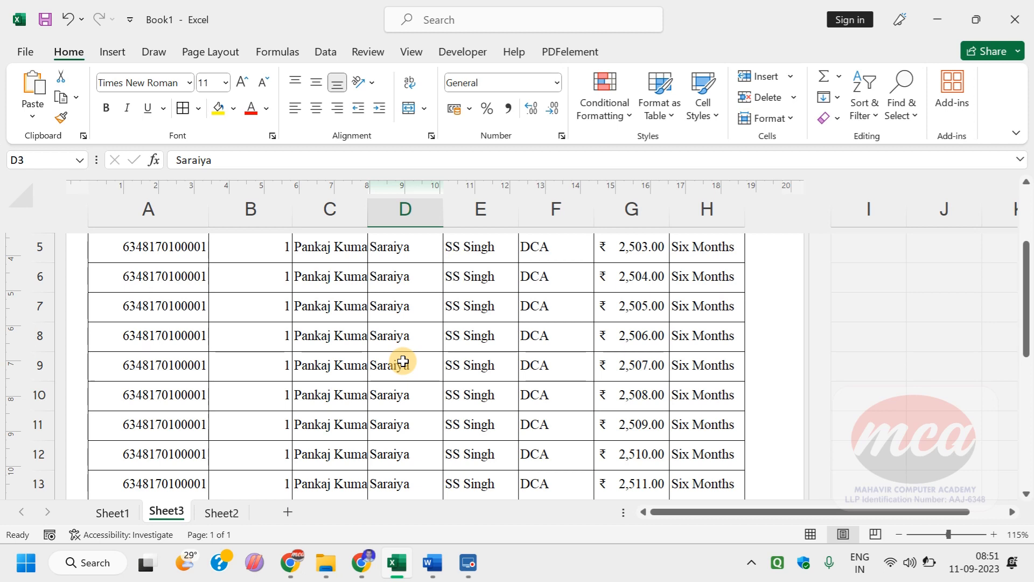
scroll(469, 397, down, 3)
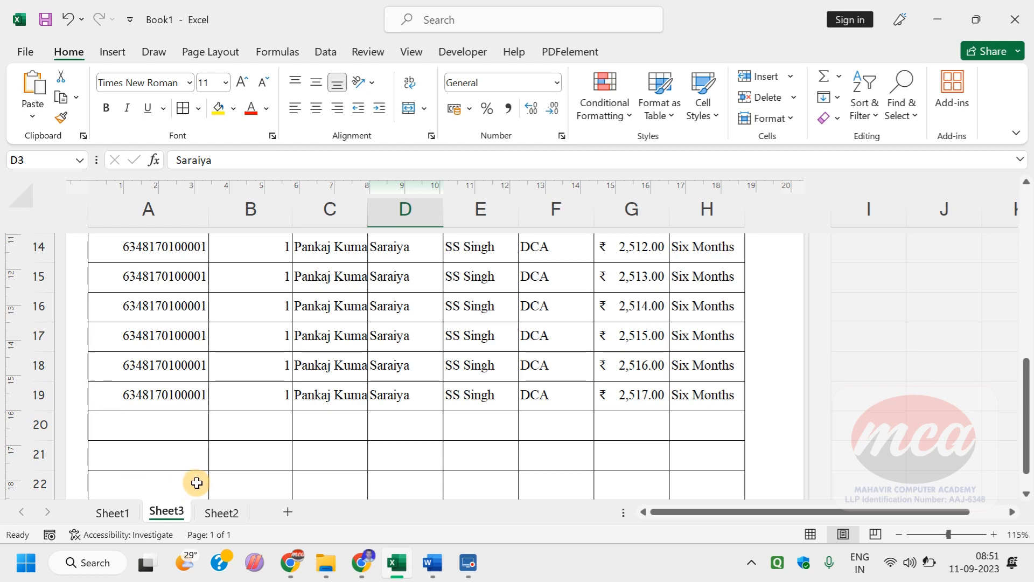
Step: Examine the bordered table in the print preview down to the end of the page, and return to the worksheet
click(17, 52)
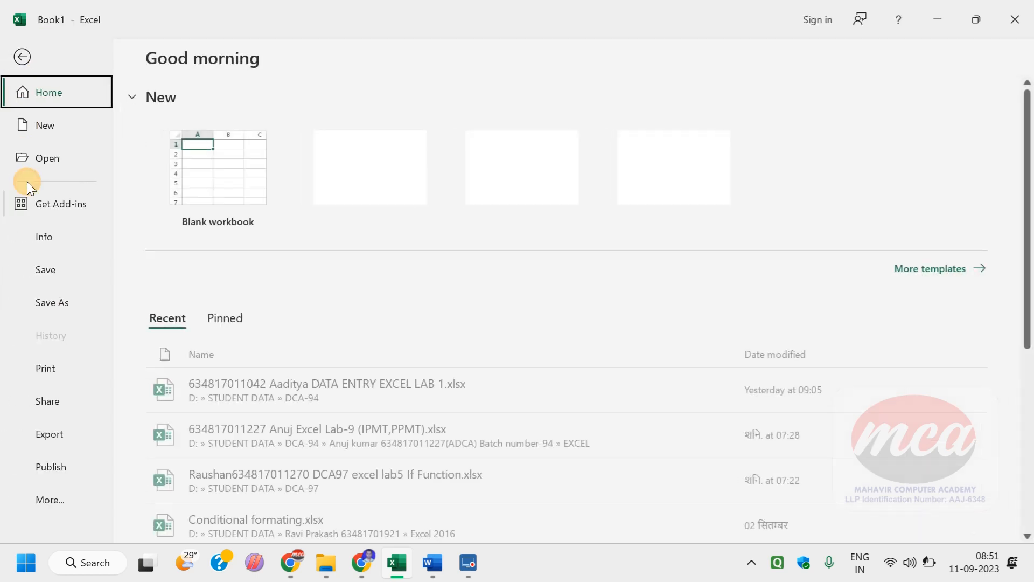
click(59, 380)
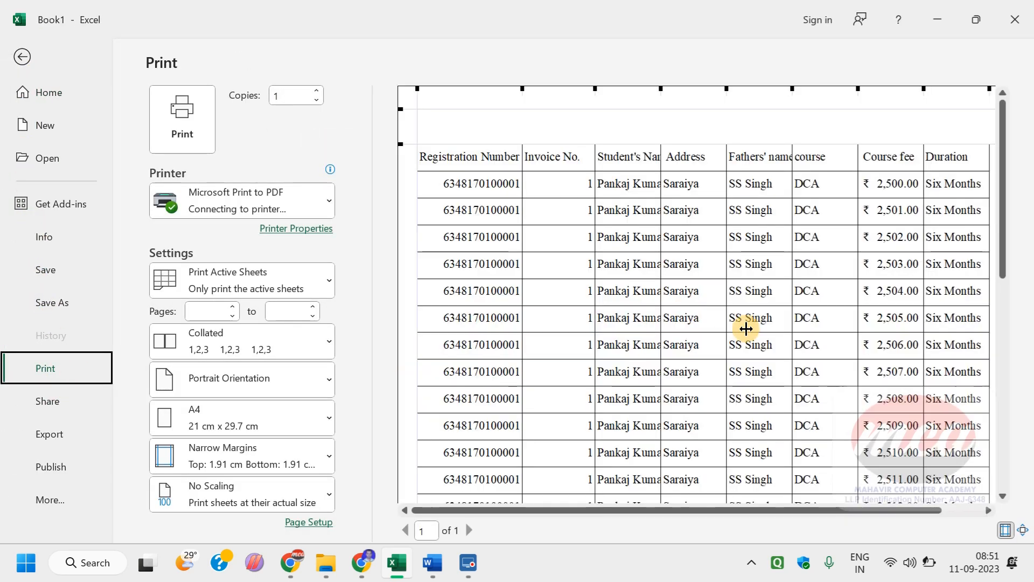
scroll(469, 307, down, 3)
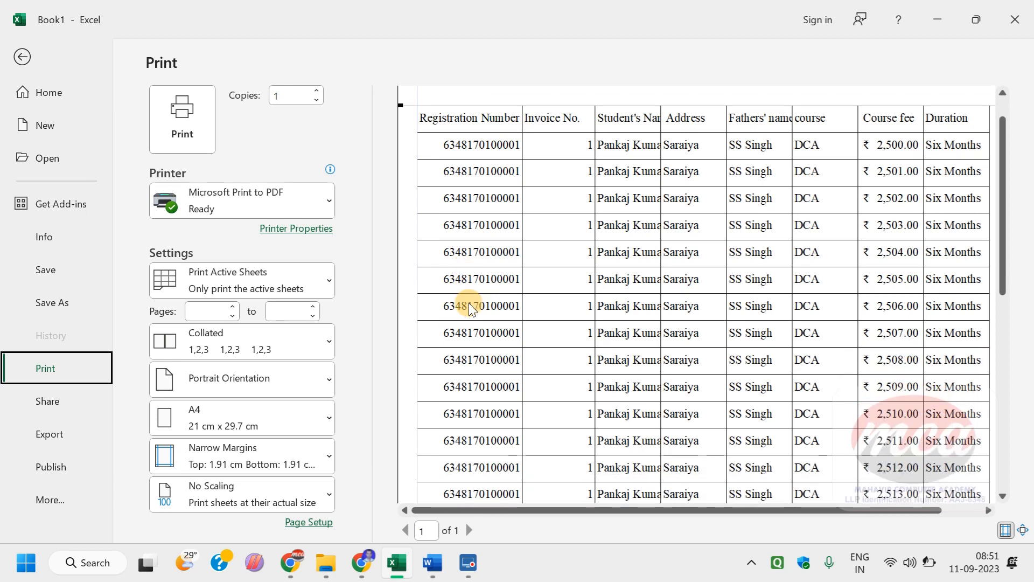
scroll(524, 332, down, 3)
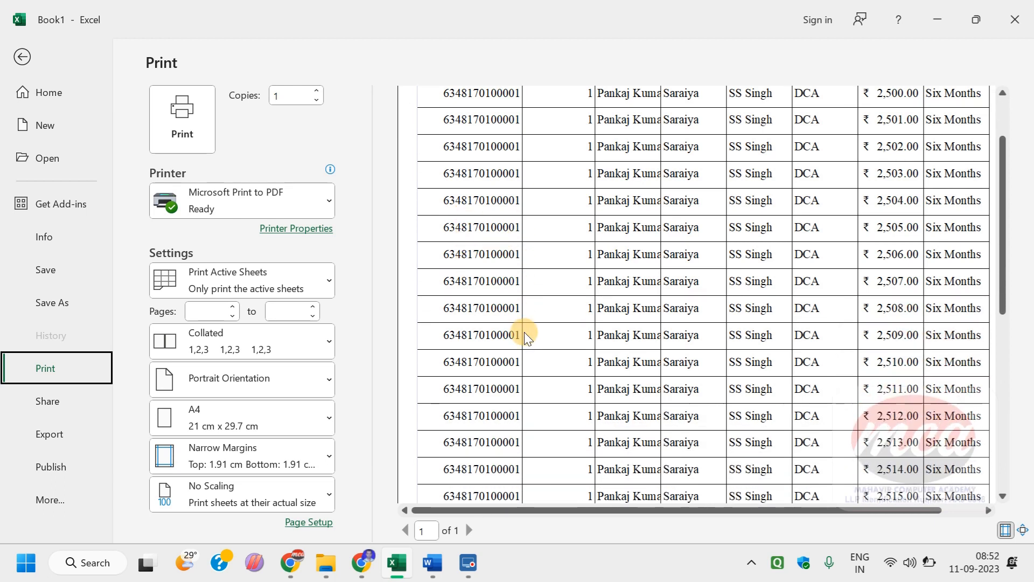
scroll(524, 332, down, 3)
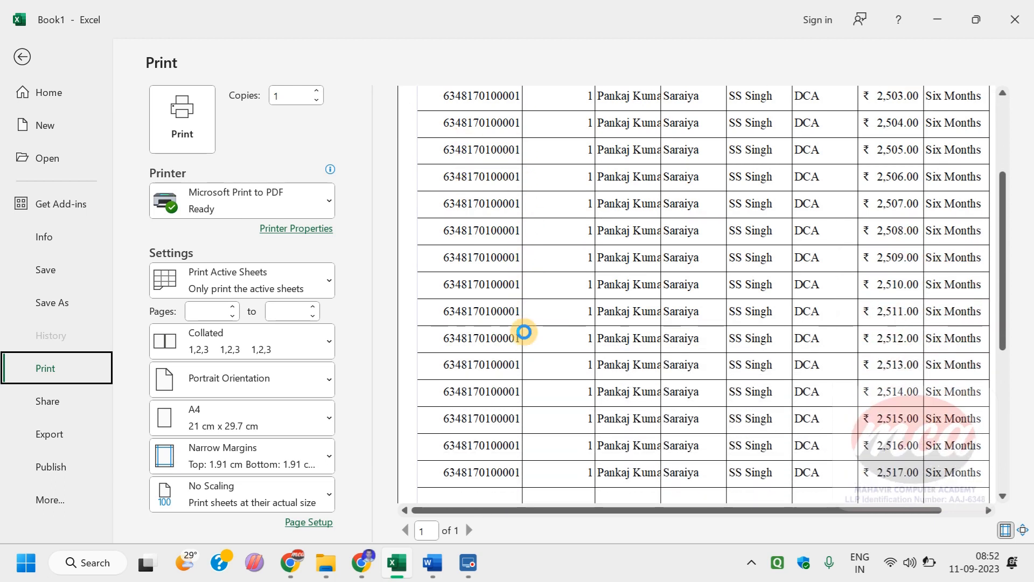
scroll(524, 332, down, 3)
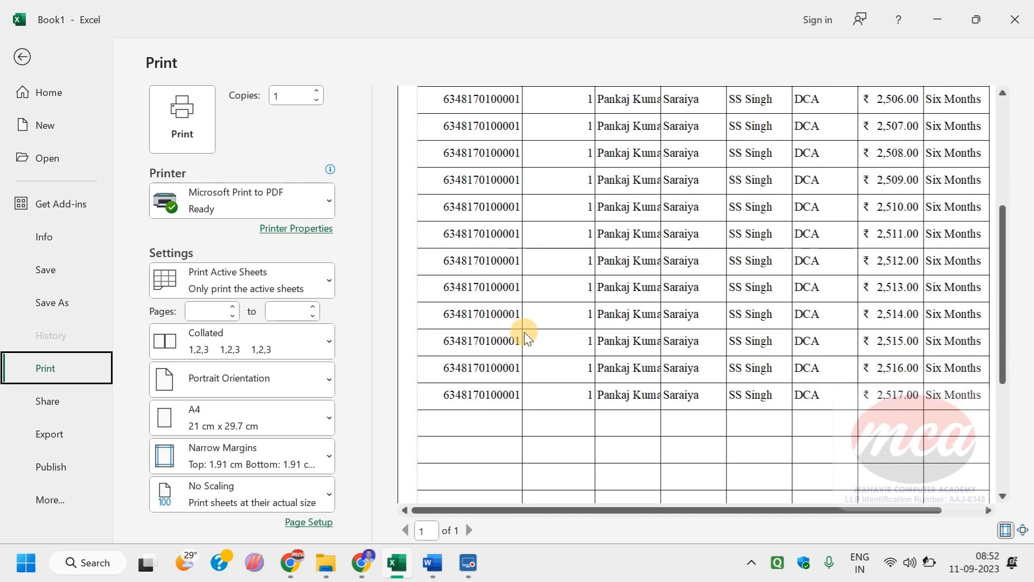
scroll(524, 335, down, 3)
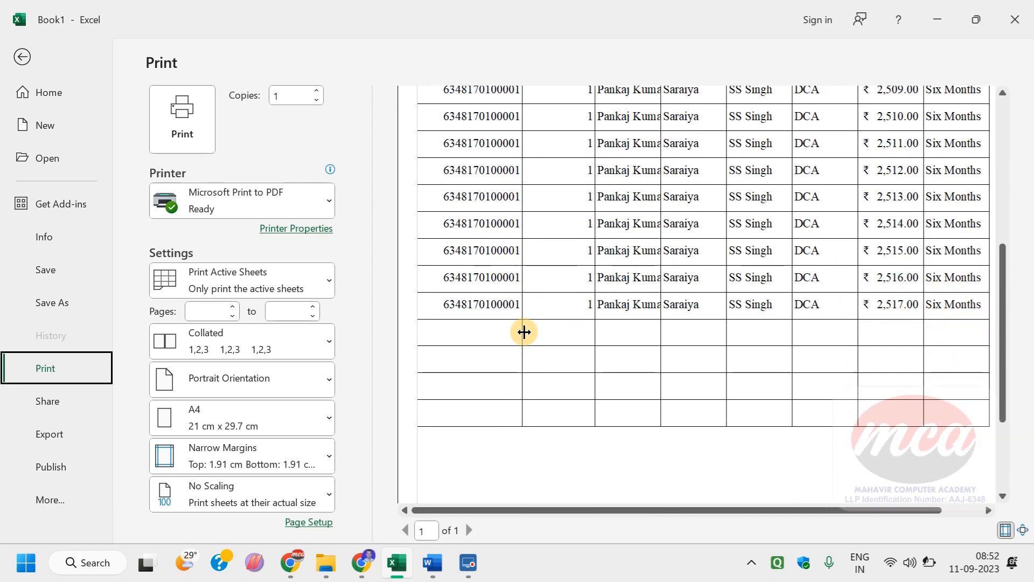
scroll(525, 335, down, 3)
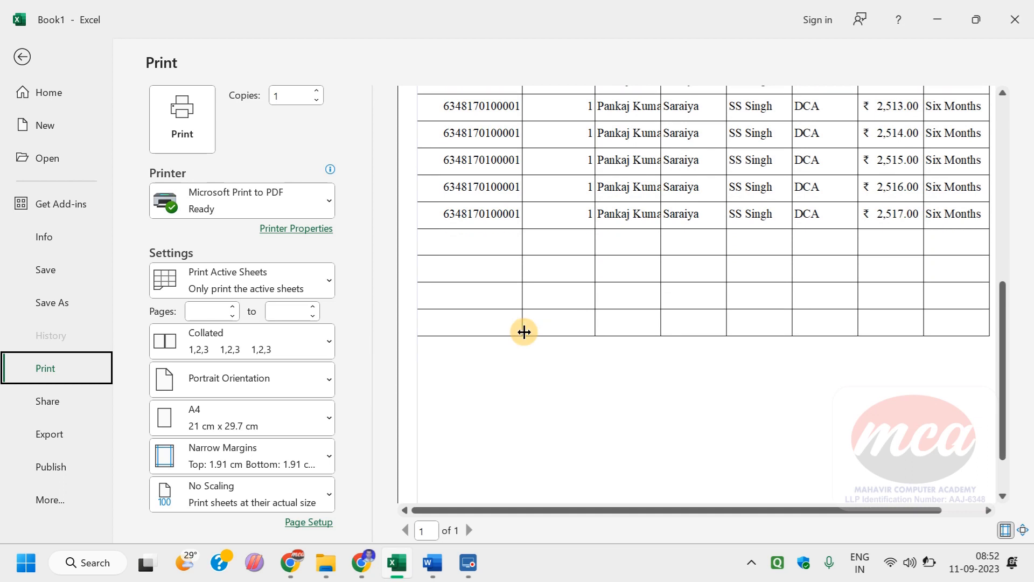
scroll(525, 332, down, 1)
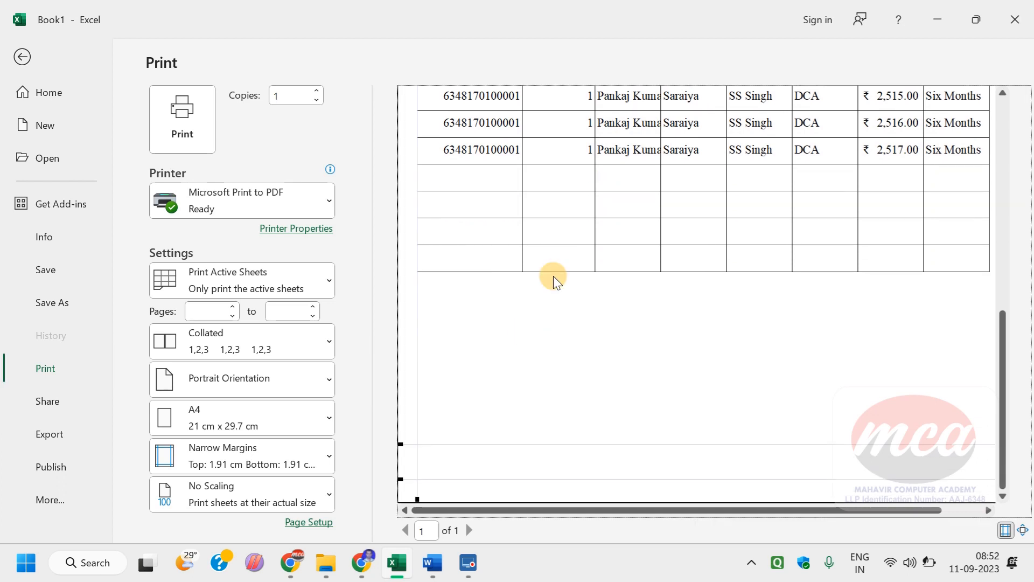
click(22, 56)
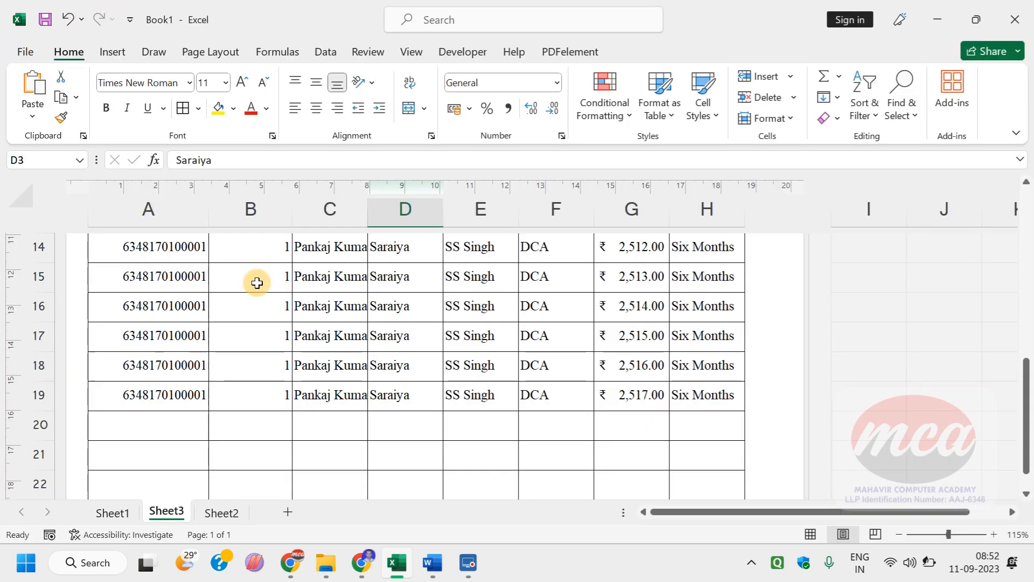
Step: Switch to the Machine Room Guide in Chrome and review the EXCEL LAB- 01 table through its fee summary rows
click(364, 562)
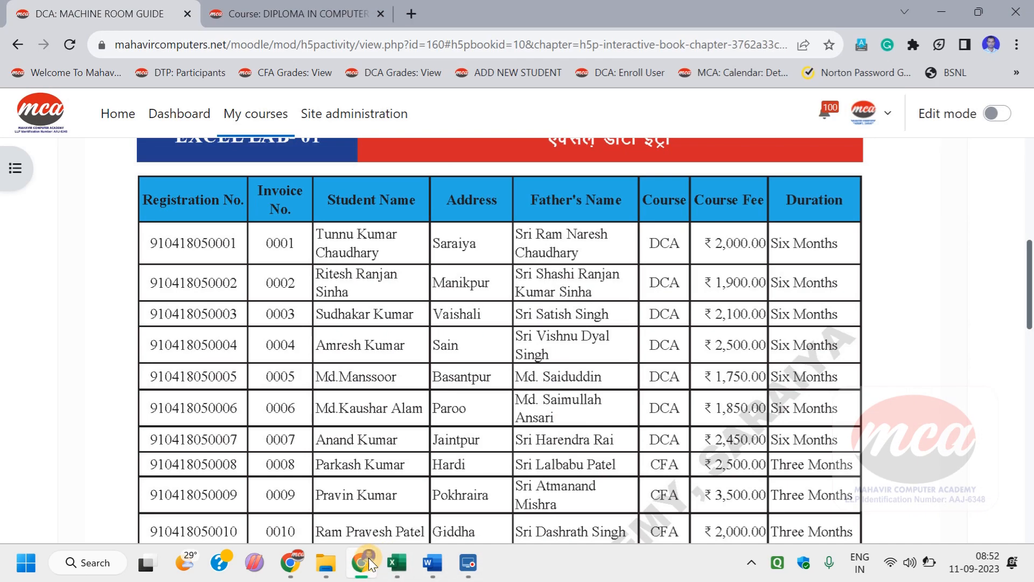
click(367, 557)
click(367, 558)
scroll(448, 407, down, 7)
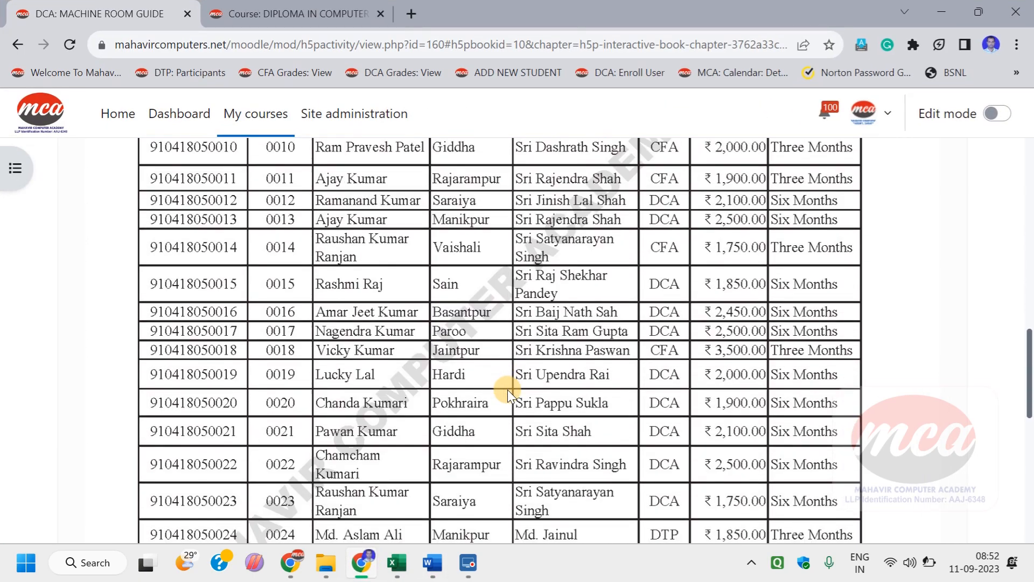
scroll(517, 385, down, 6)
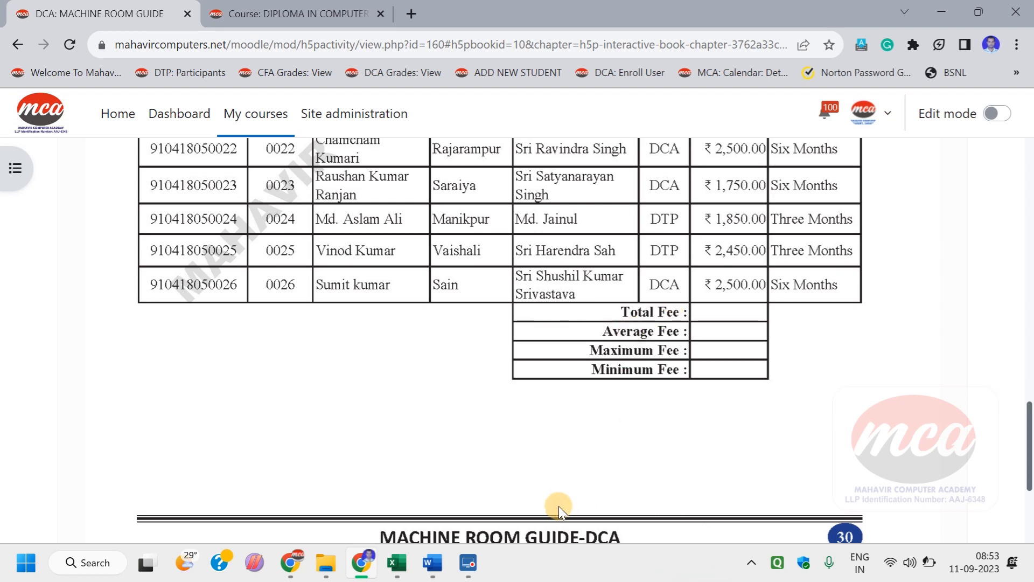
click(361, 562)
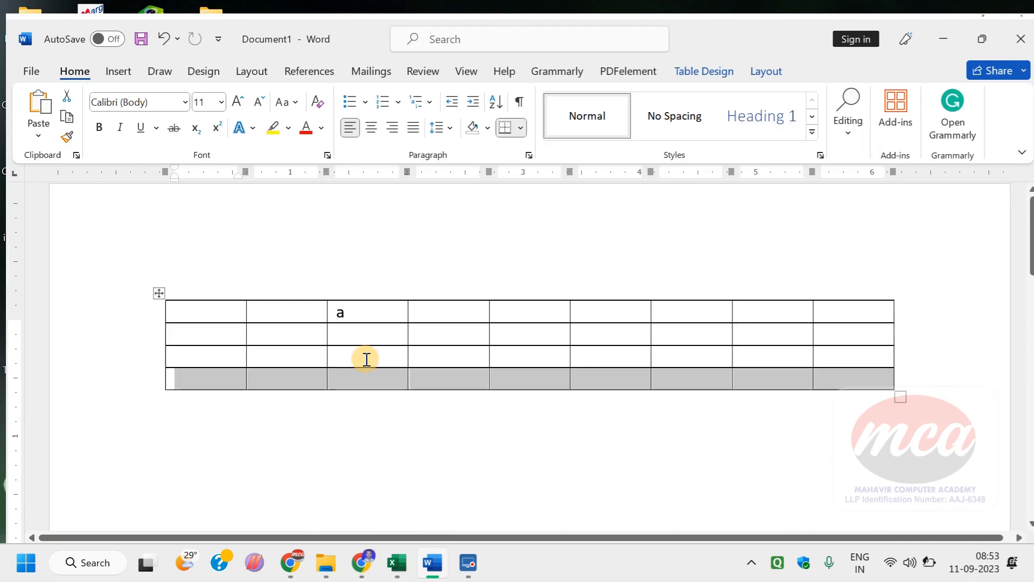
click(362, 560)
scroll(291, 282, up, 15)
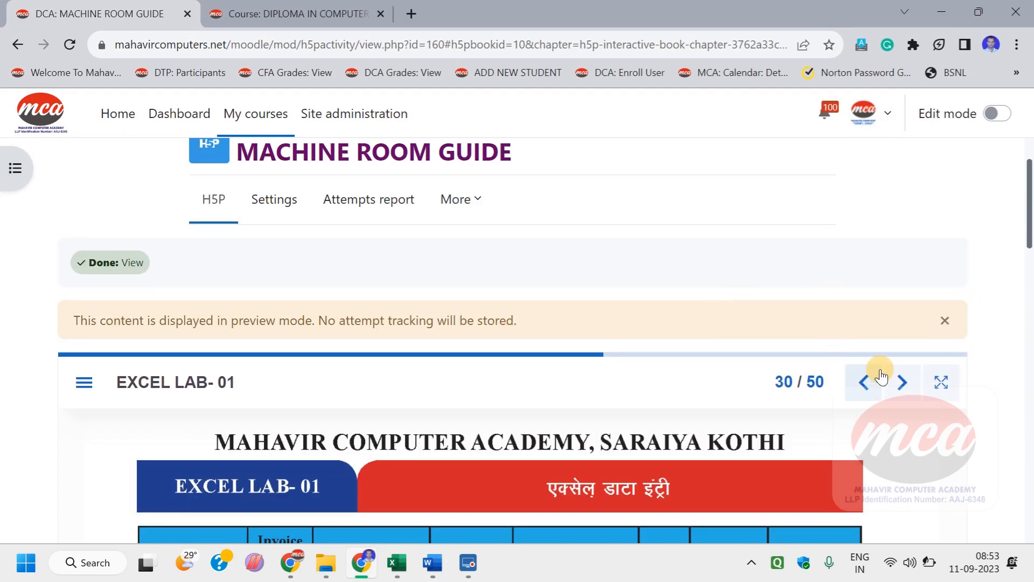
Step: Go forward to the EXCEL LAB- 02 exercise and look through its handwritten-style table, including the next page
click(901, 380)
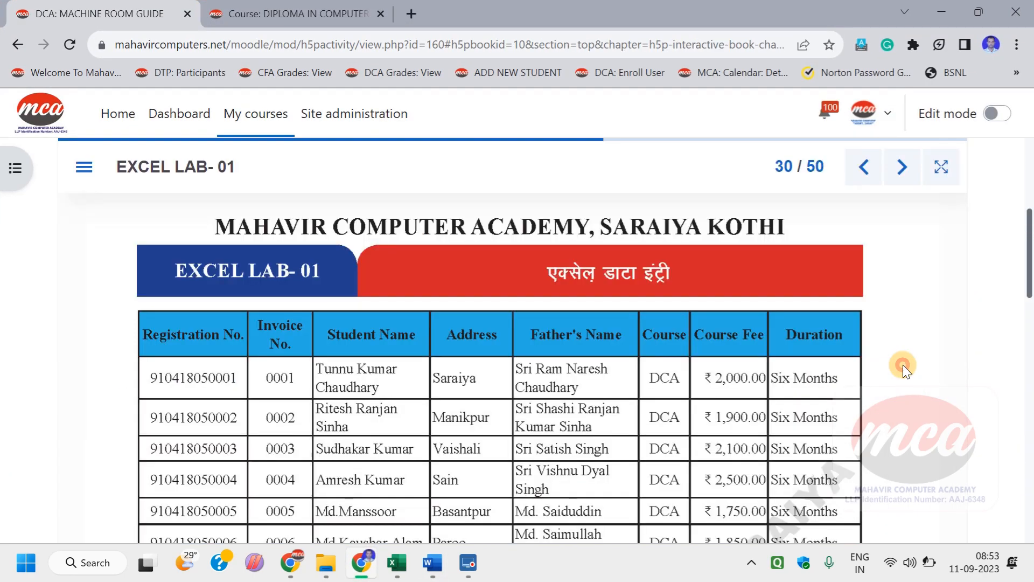
scroll(486, 320, down, 3)
scroll(485, 318, down, 15)
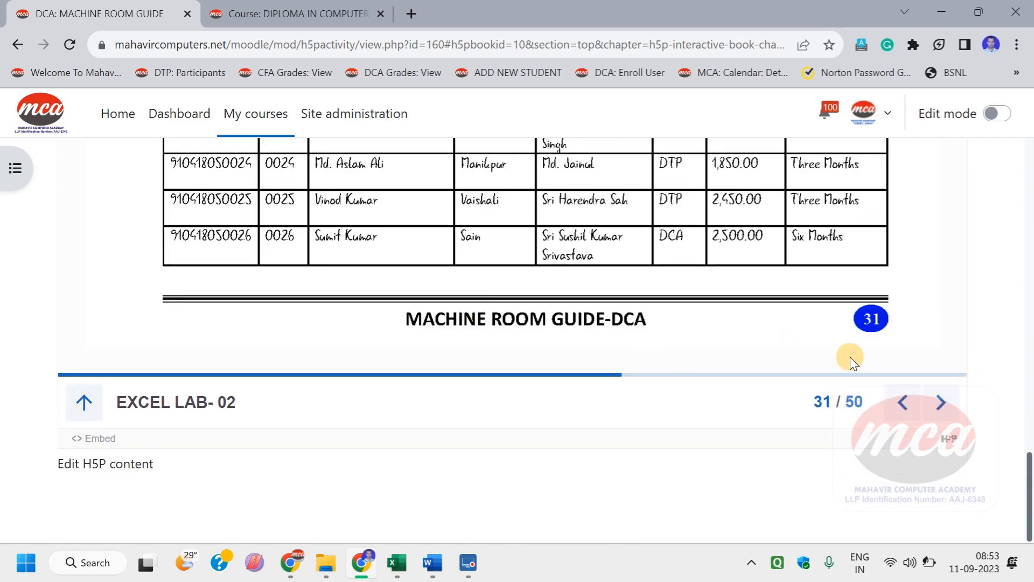
click(936, 394)
scroll(506, 328, down, 2)
scroll(506, 328, down, 8)
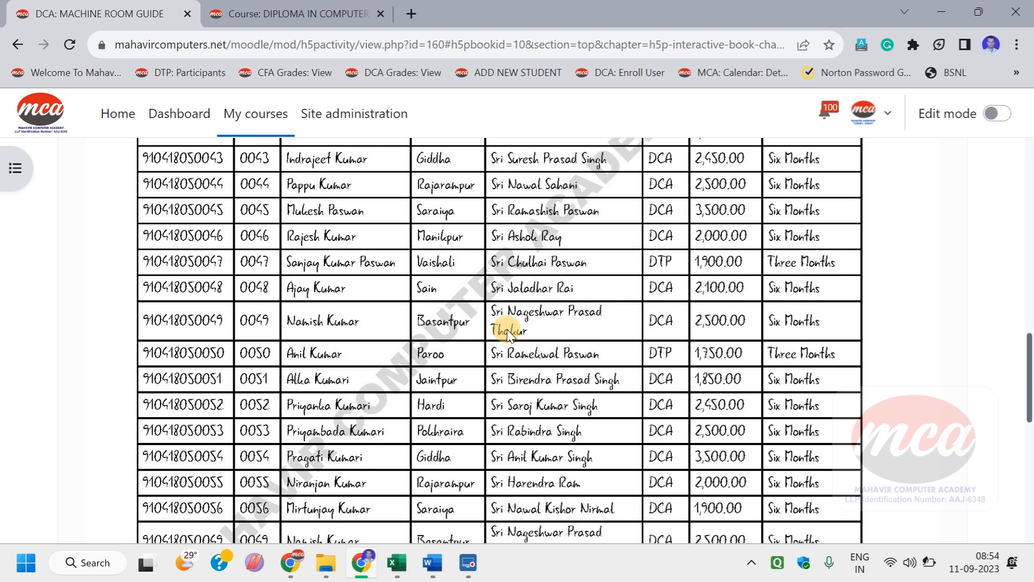
scroll(492, 339, down, 6)
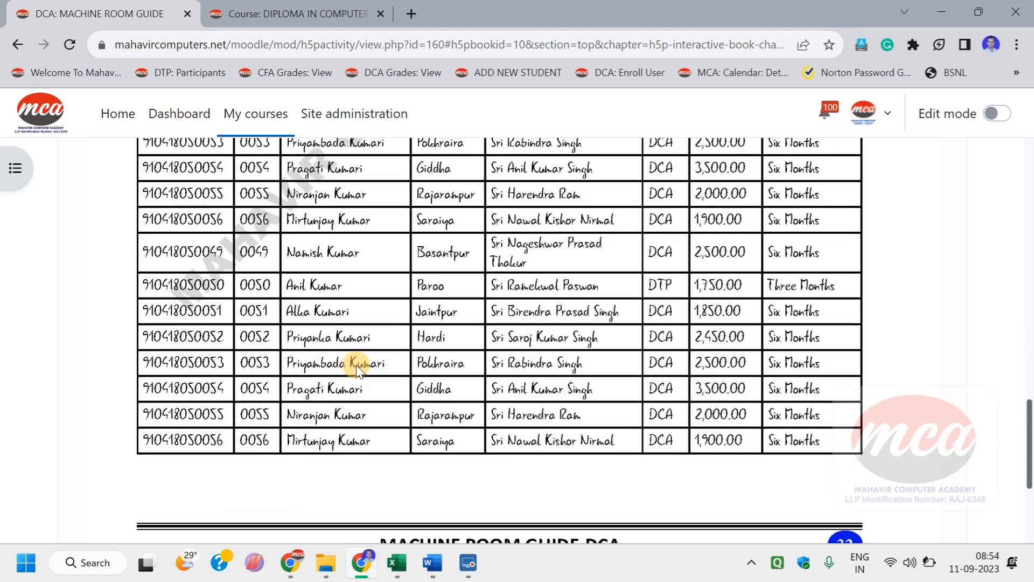
scroll(357, 364, up, 12)
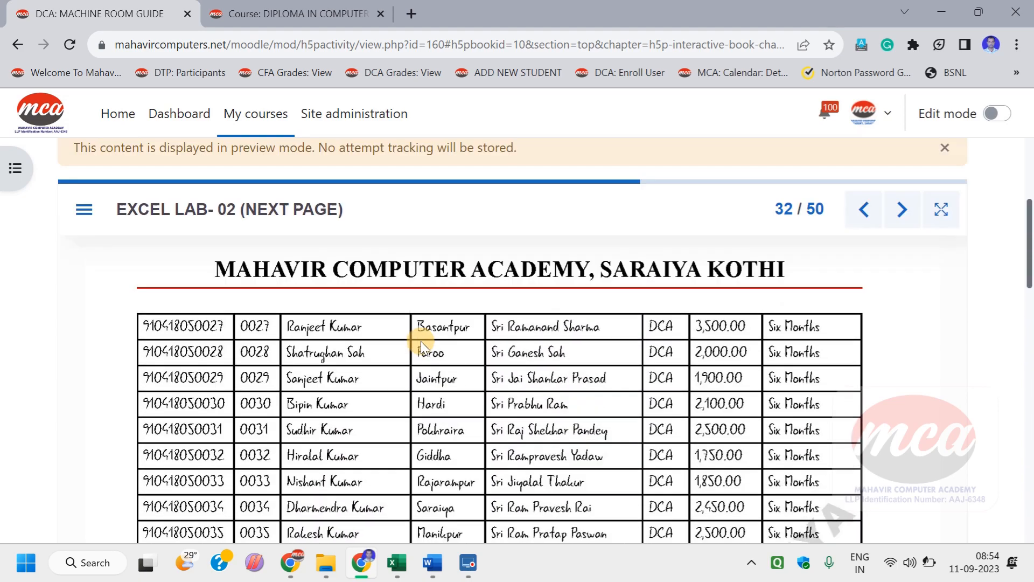
Step: Go forward to the EXCEL LAB- 03 exercise and view its rotated Prepaid Base Plan-149 tariff table
click(886, 262)
scroll(584, 295, down, 5)
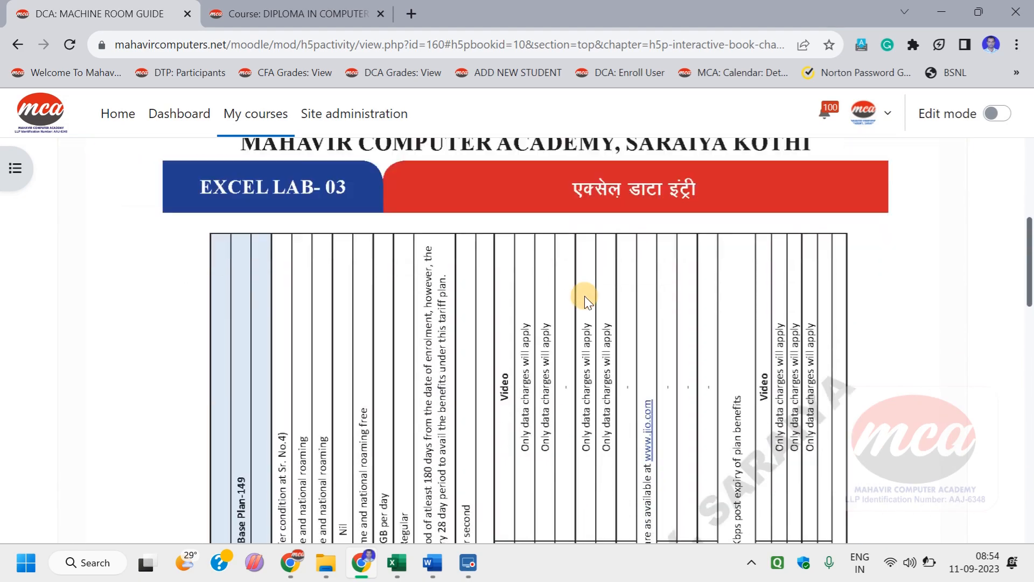
scroll(585, 301, down, 2)
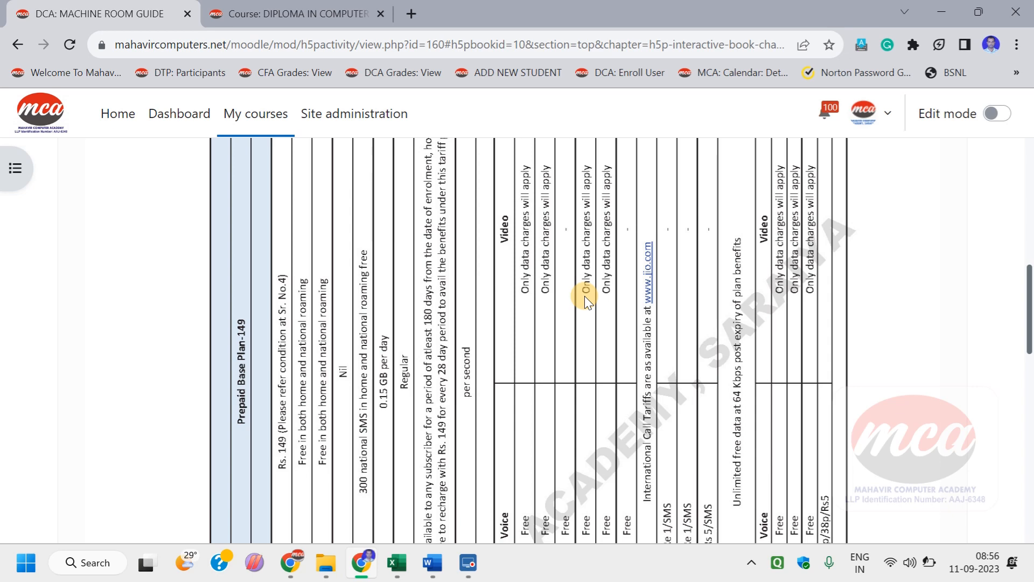
key(super)
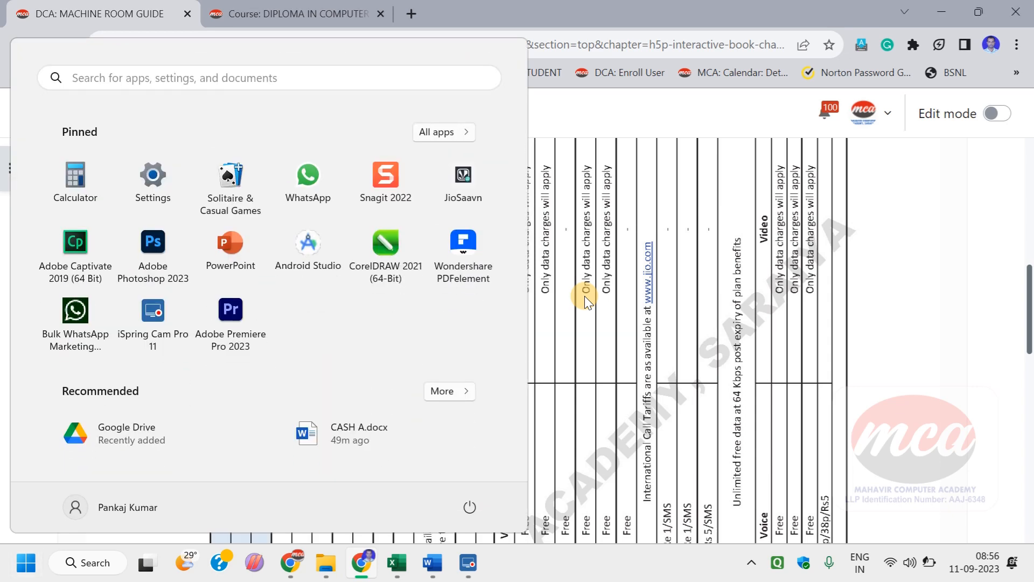
key(super)
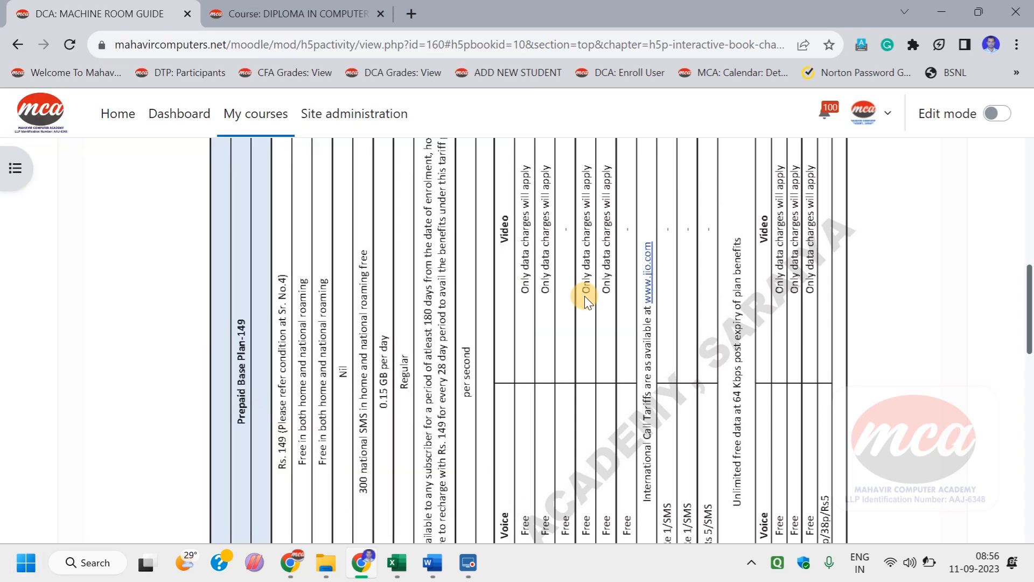